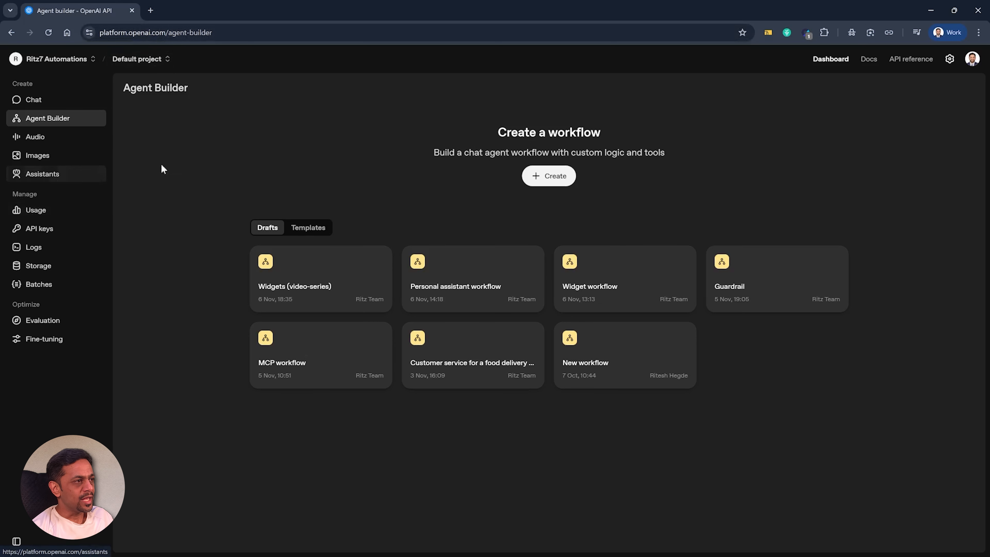
# Step: Check the organization's credit balance in the billing settings, and return to the Agent Builder overview
pyautogui.click(950, 59)
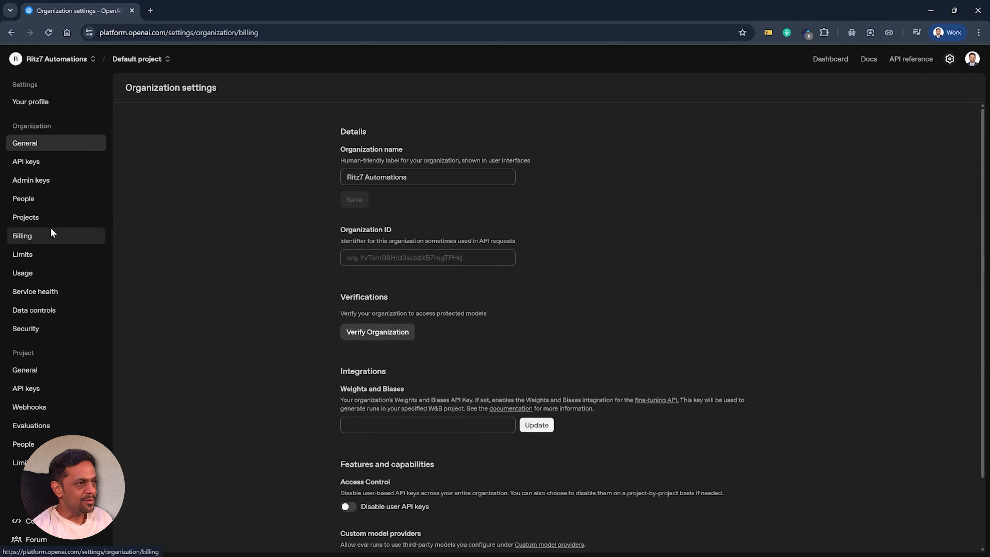
pyautogui.click(25, 235)
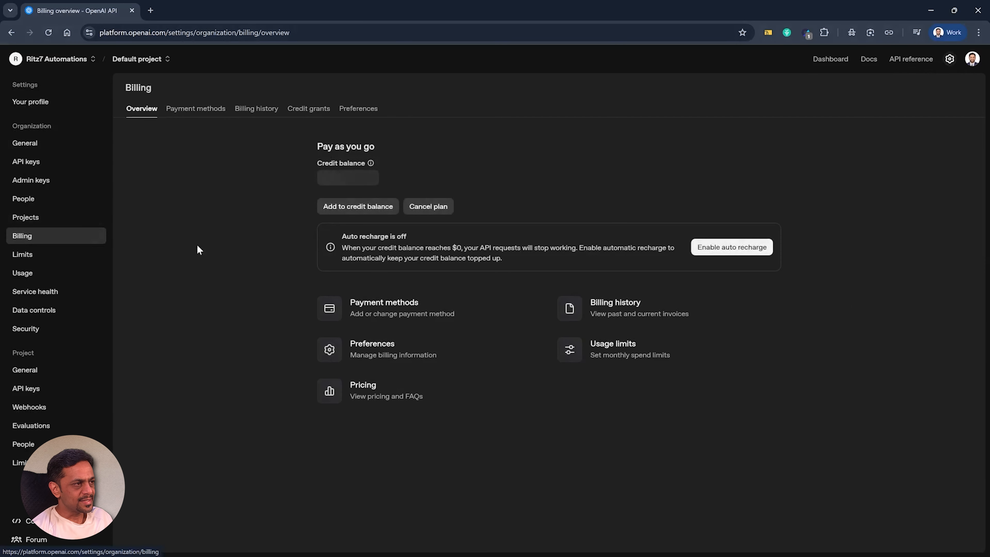
pyautogui.moveTo(318, 182); pyautogui.dragTo(384, 183)
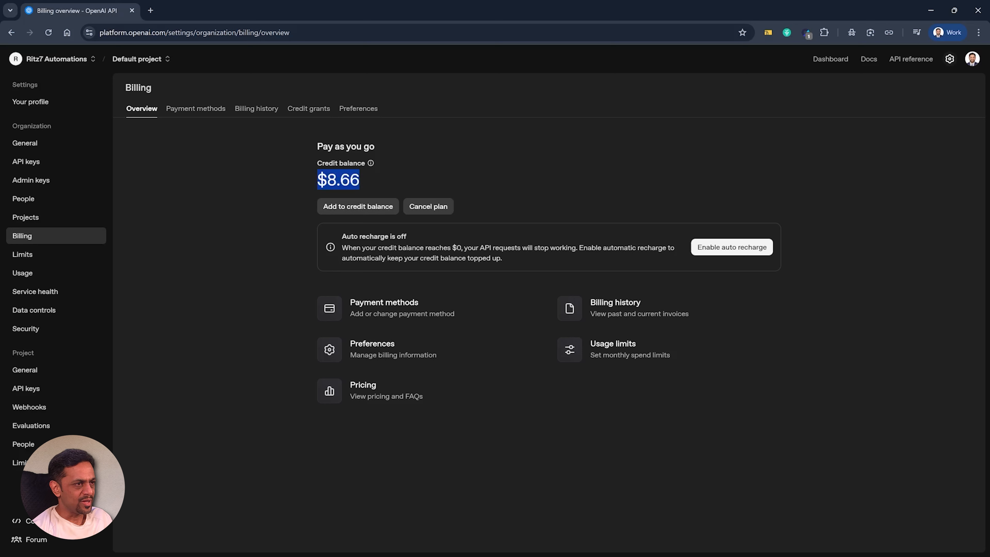
pyautogui.click(293, 185)
pyautogui.moveTo(314, 182)
pyautogui.mouseDown()
pyautogui.moveTo(366, 178)
pyautogui.moveTo(317, 180)
pyautogui.mouseUp()
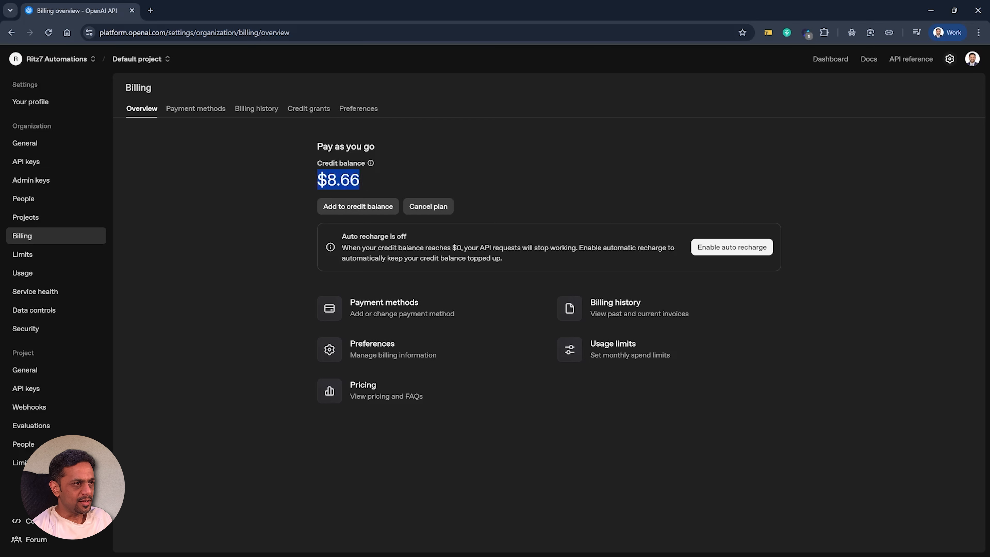
pyautogui.click(11, 32)
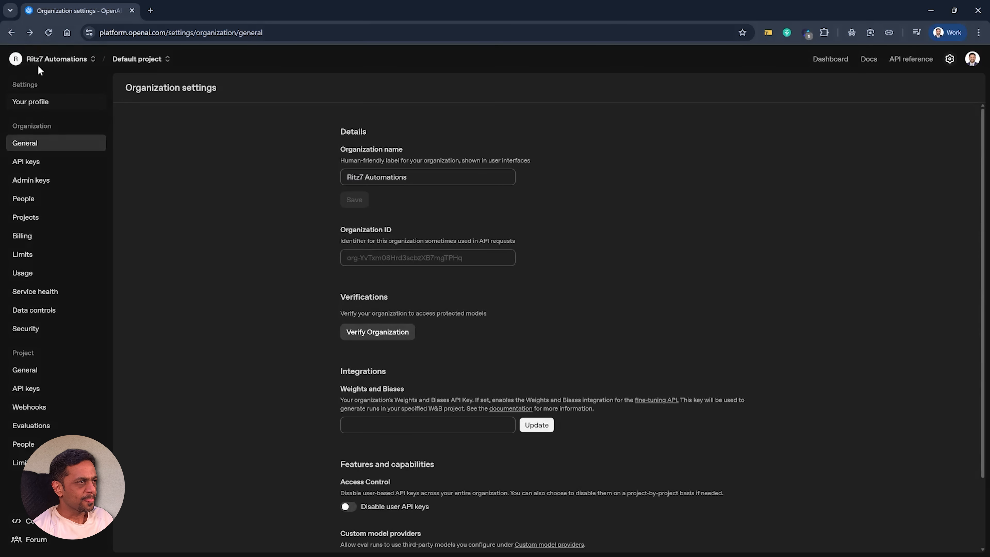
pyautogui.click(11, 32)
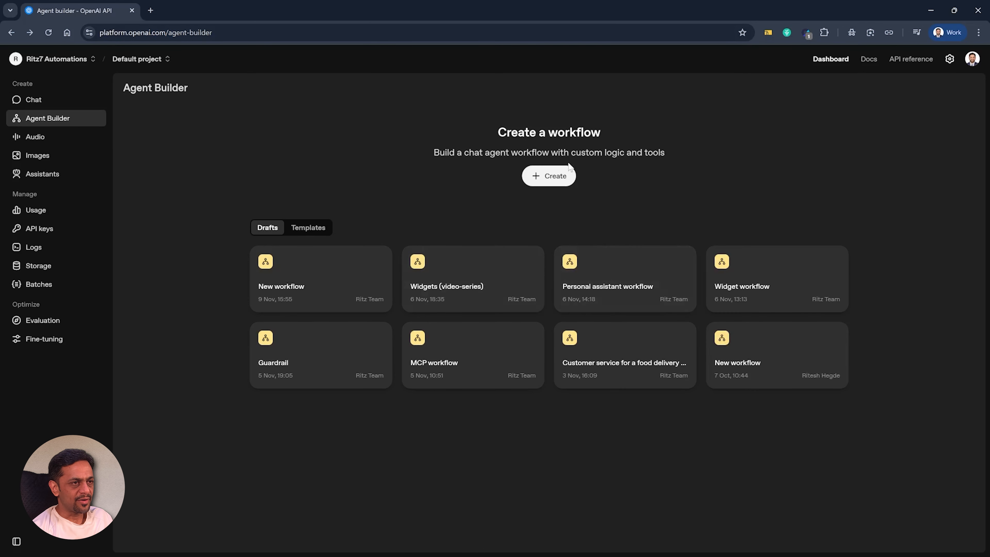
# Step: Create a new workflow and move the Start and My agent nodes up into one horizontal row
pyautogui.click(544, 178)
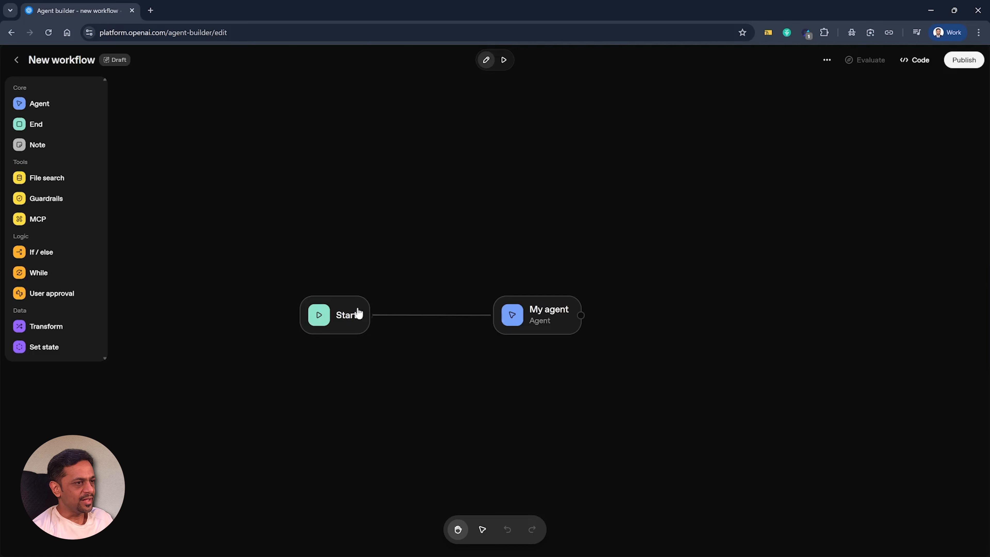
pyautogui.moveTo(347, 318); pyautogui.dragTo(248, 194)
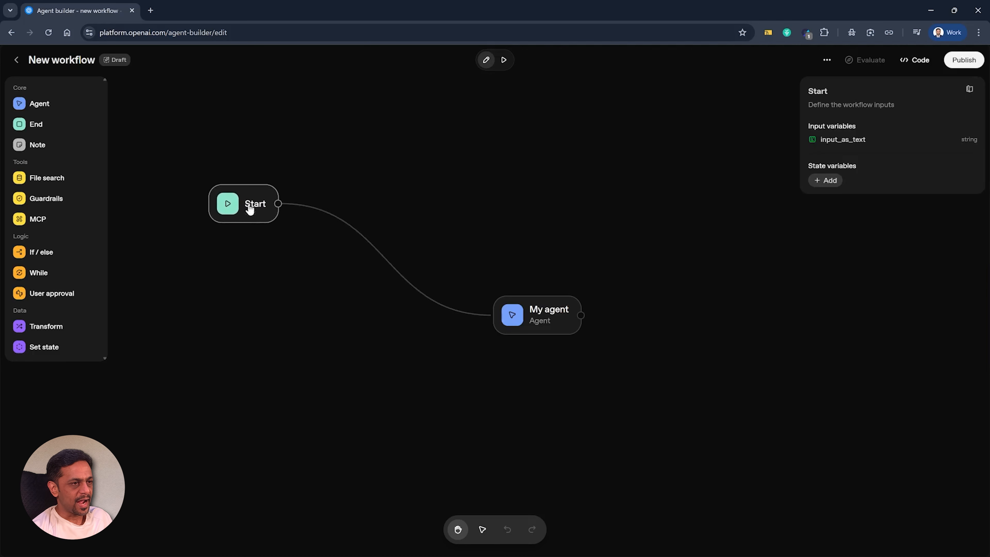
pyautogui.moveTo(547, 309); pyautogui.dragTo(530, 219)
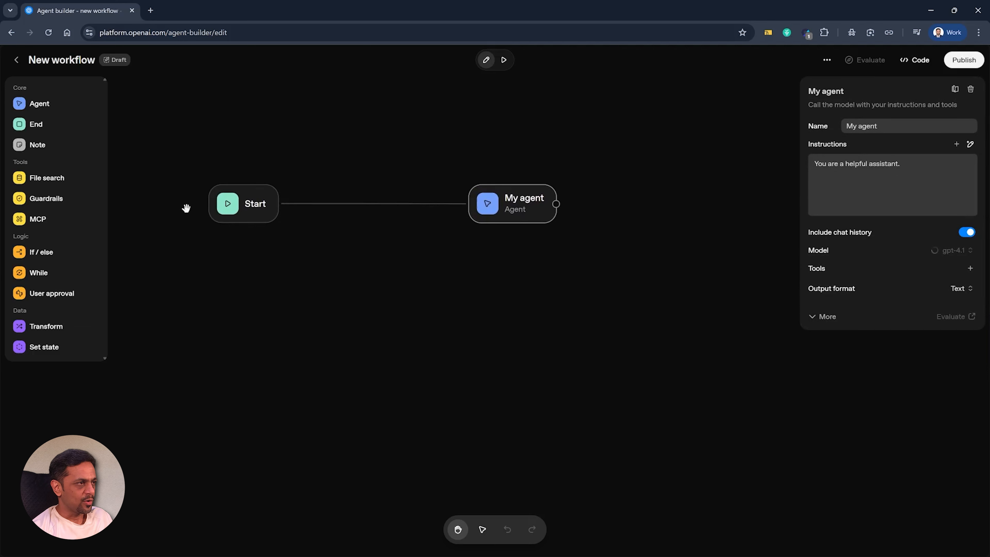
# Step: Add an End node to the right of My agent and connect My agent's output to it
pyautogui.click(37, 123)
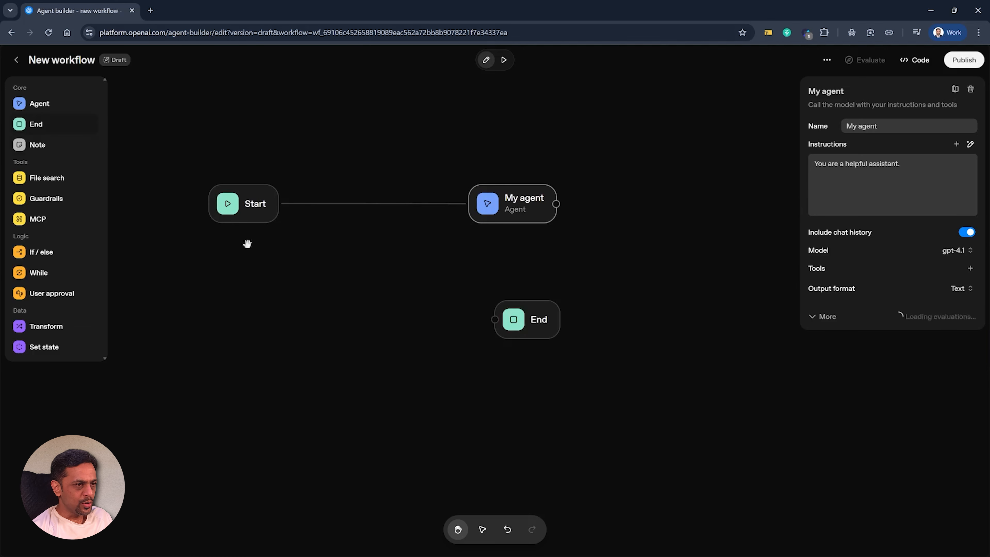
pyautogui.moveTo(534, 316); pyautogui.dragTo(669, 200)
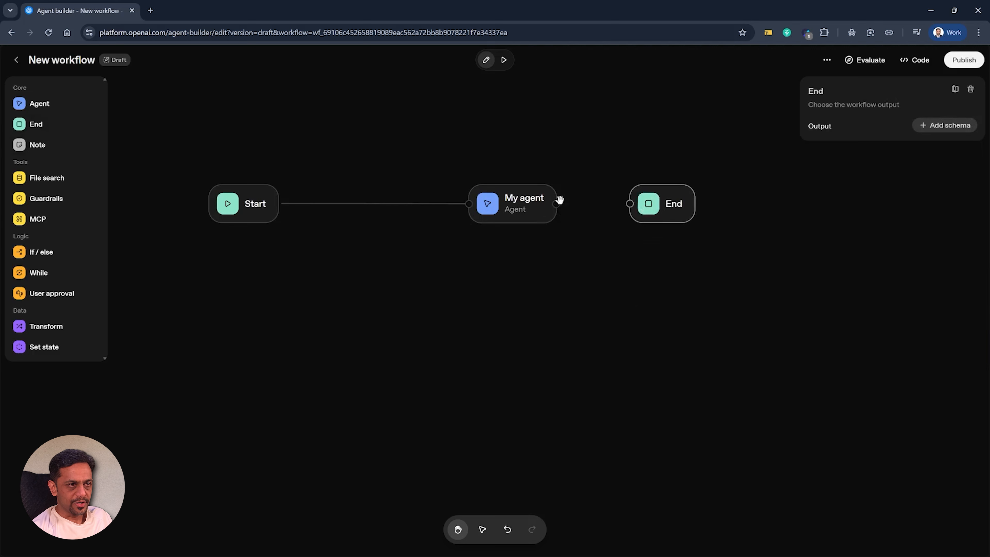
pyautogui.moveTo(556, 204); pyautogui.dragTo(630, 204)
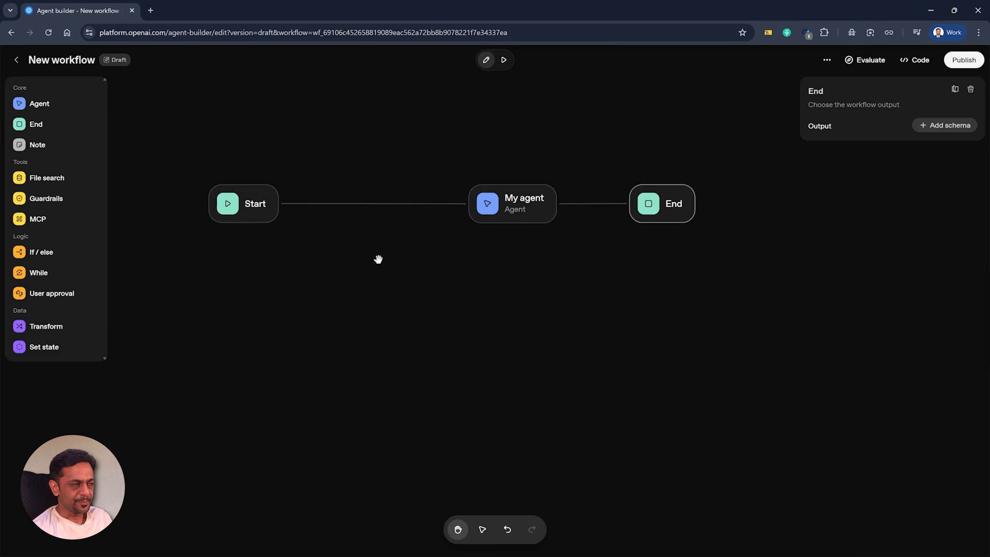
# Step: Add a sticky note and place it directly above the My agent node
pyautogui.click(37, 145)
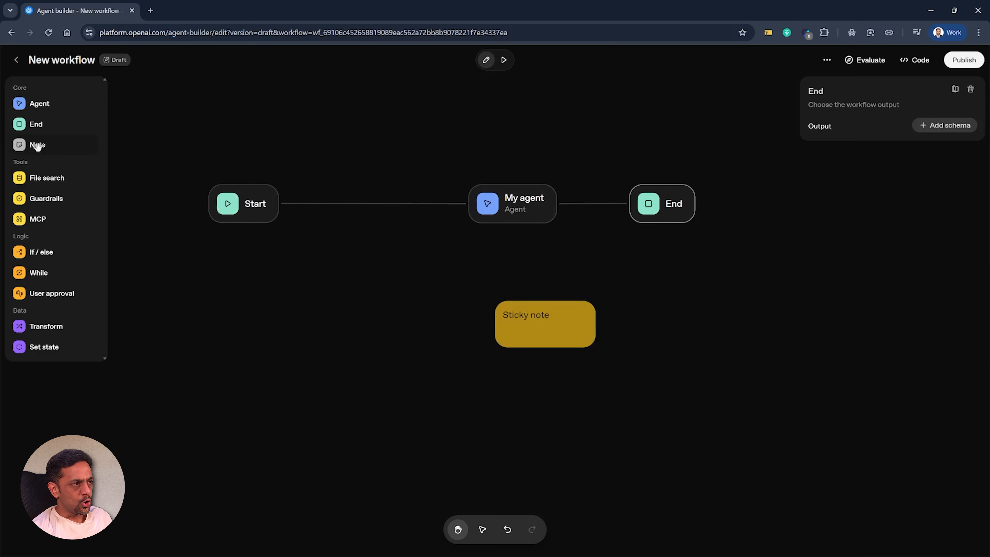
pyautogui.click(548, 308)
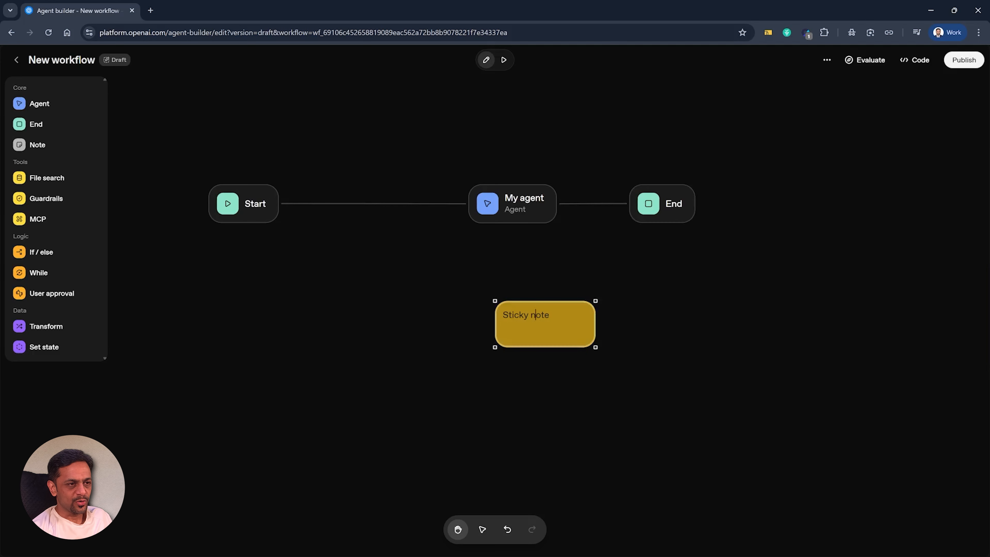
pyautogui.moveTo(544, 299); pyautogui.dragTo(506, 110)
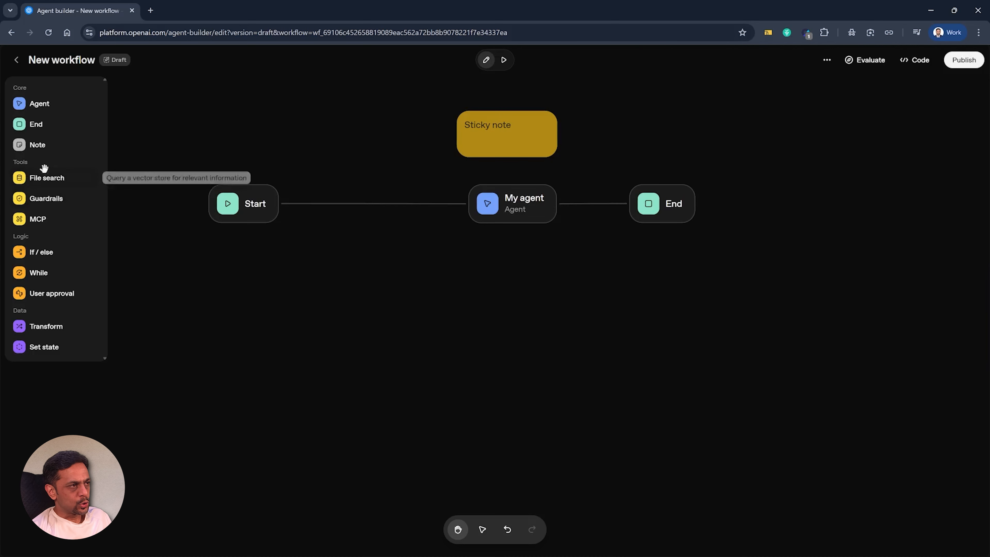
pyautogui.click(37, 178)
pyautogui.click(544, 323)
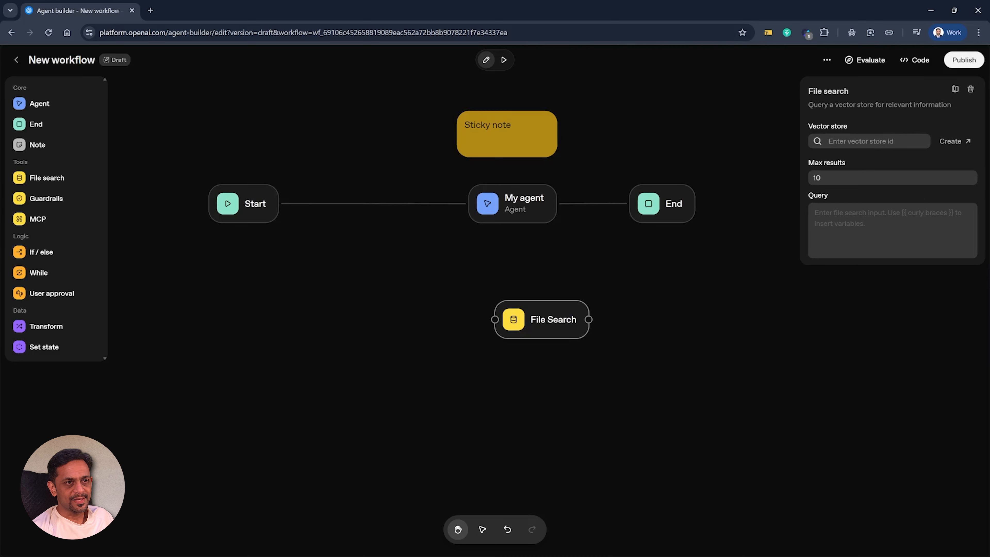
pyautogui.click(969, 90)
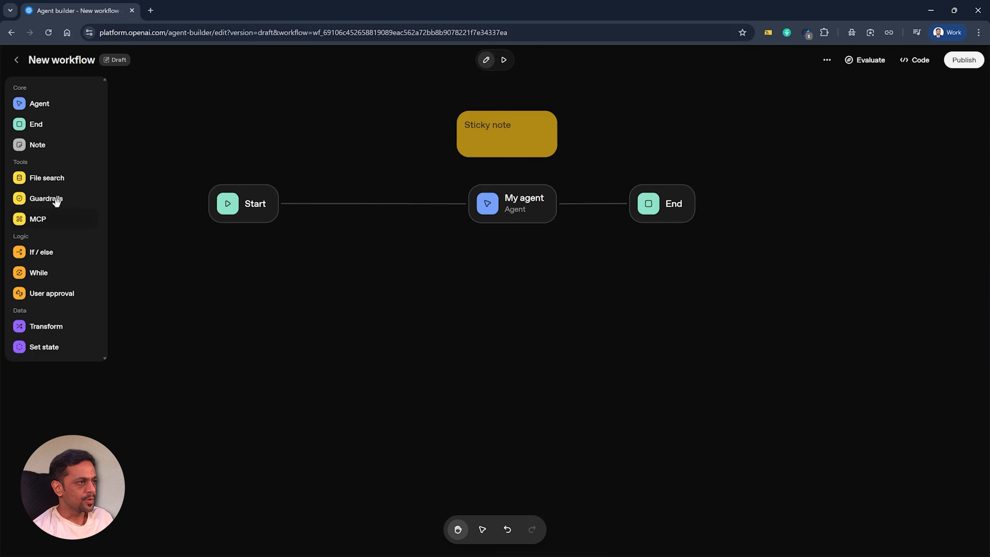
# Step: Add File search and Guardrails nodes, and move the File Search node below the Start node
pyautogui.click(49, 181)
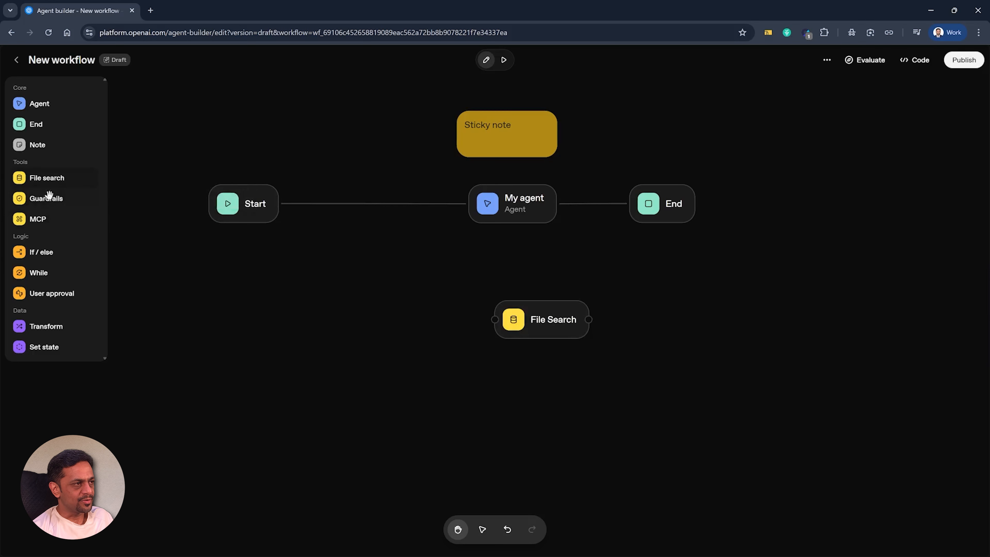
pyautogui.click(47, 200)
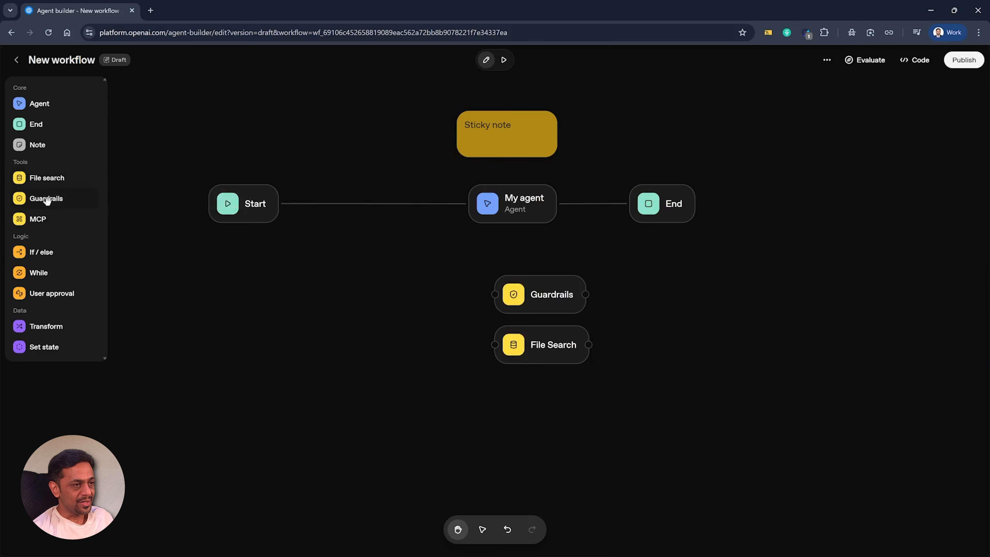
pyautogui.moveTo(530, 349); pyautogui.dragTo(284, 296)
# Step: Examine the Guardrails node's name, input and check descriptions, and try the Continue on error option on and off
pyautogui.click(532, 301)
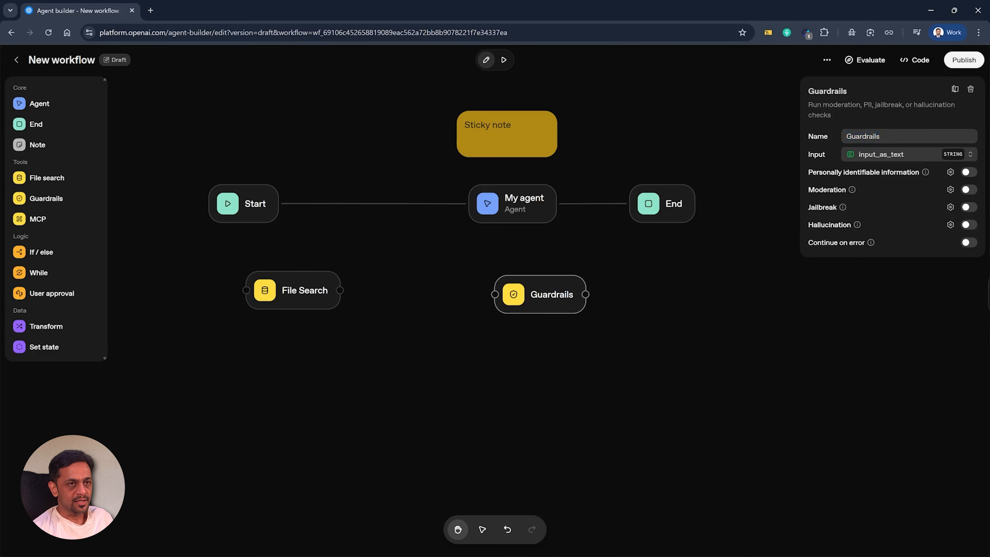
pyautogui.moveTo(881, 136); pyautogui.dragTo(832, 137)
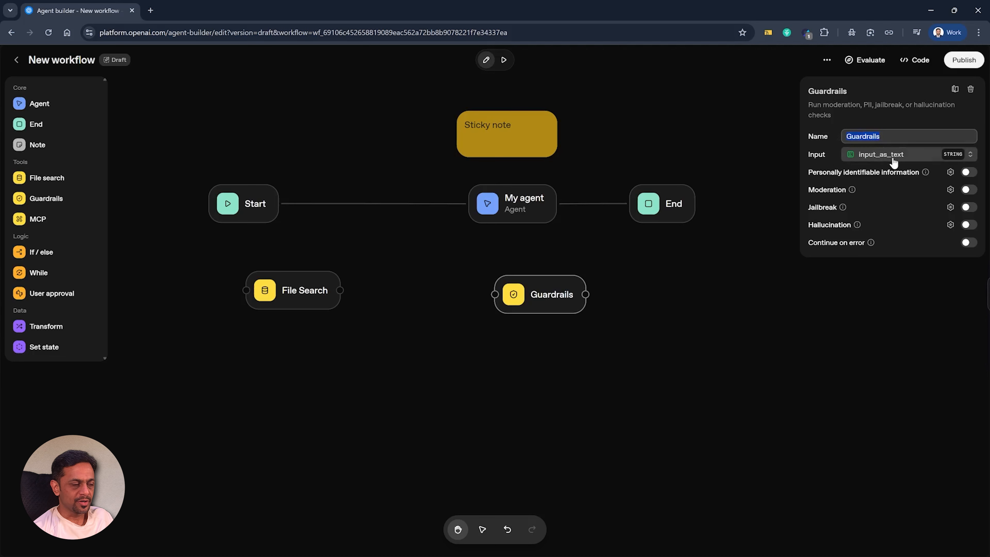
pyautogui.moveTo(926, 173)
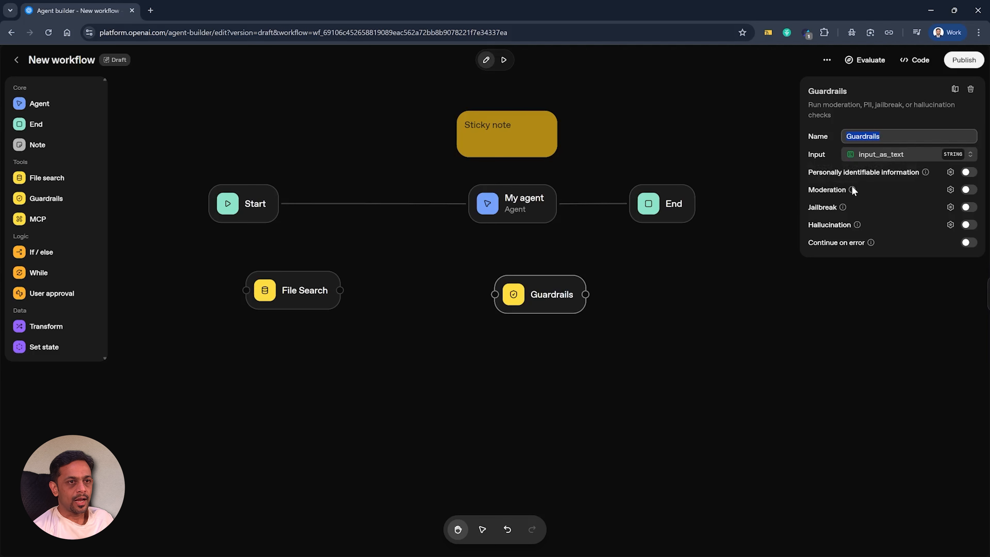
pyautogui.moveTo(851, 188)
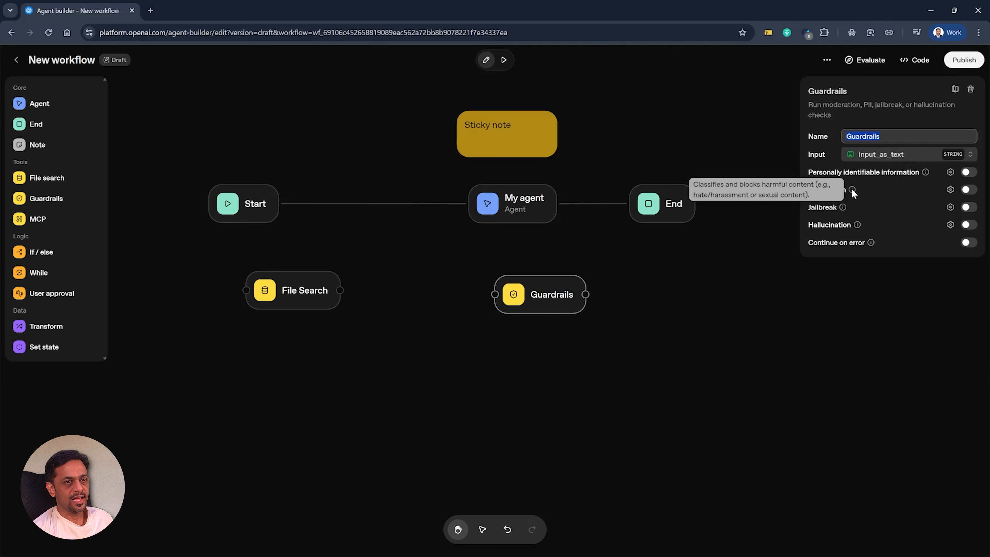
pyautogui.moveTo(843, 208)
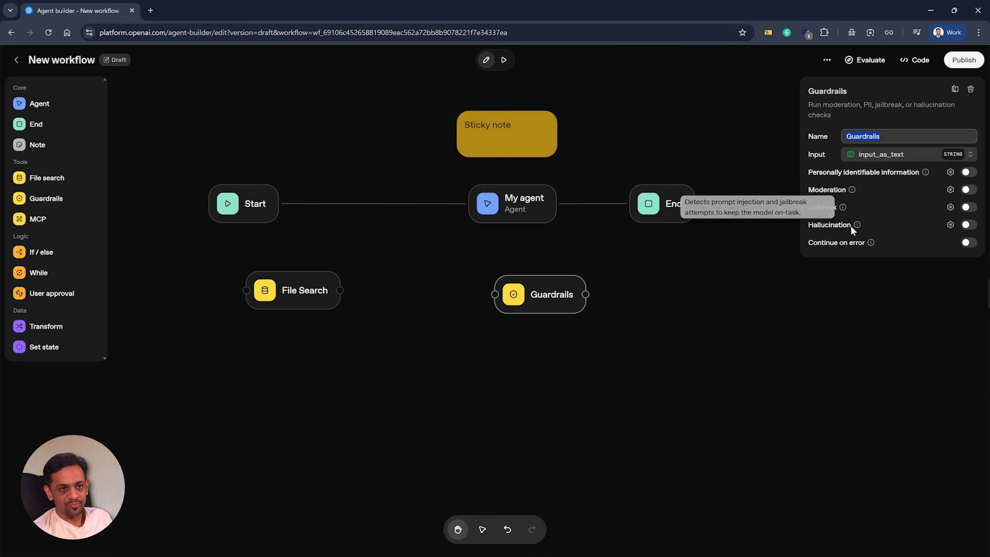
pyautogui.moveTo(856, 224)
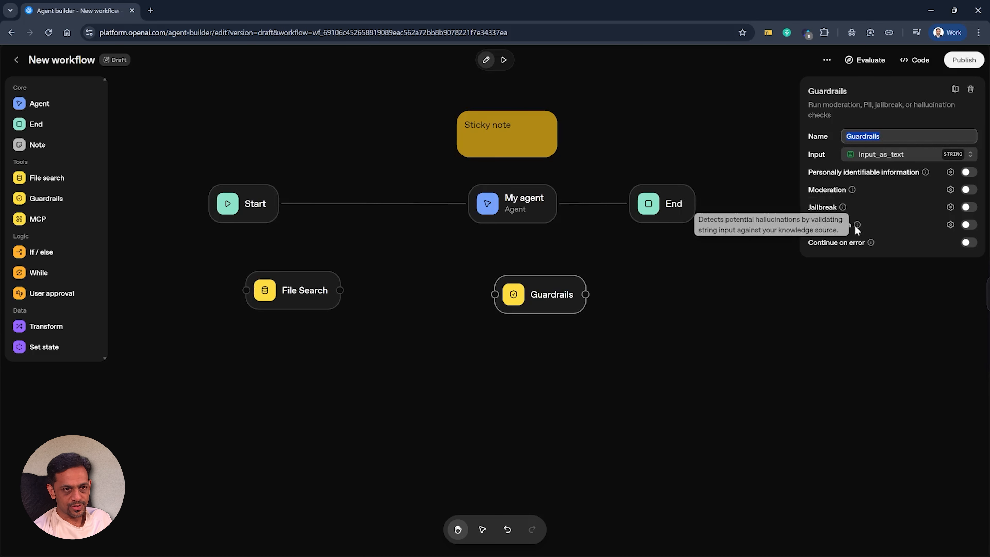
pyautogui.moveTo(871, 243)
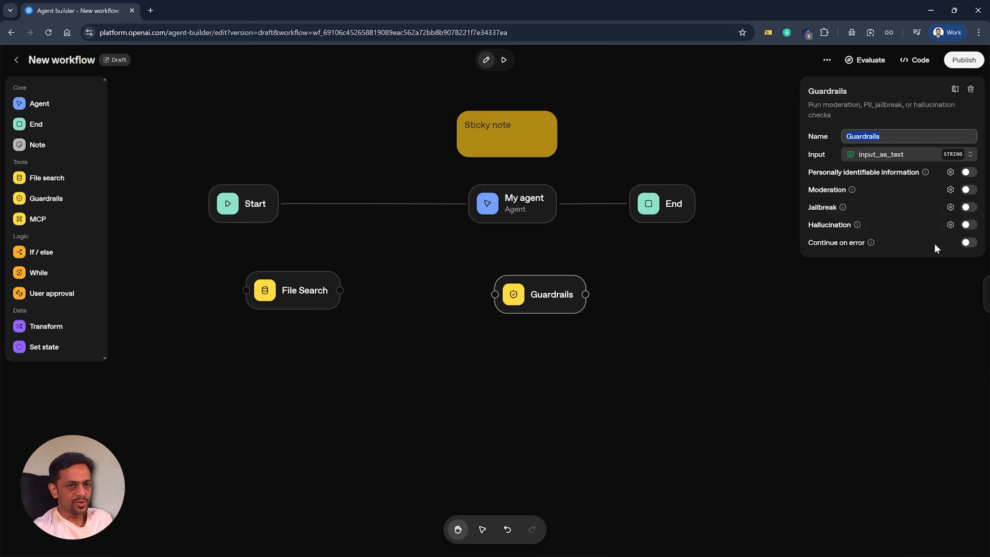
pyautogui.click(970, 243)
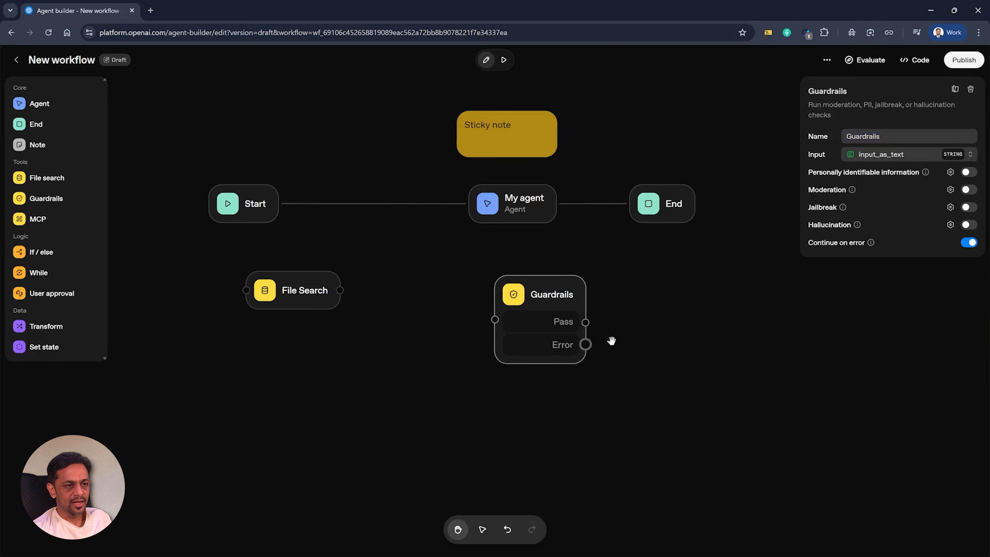
pyautogui.click(970, 244)
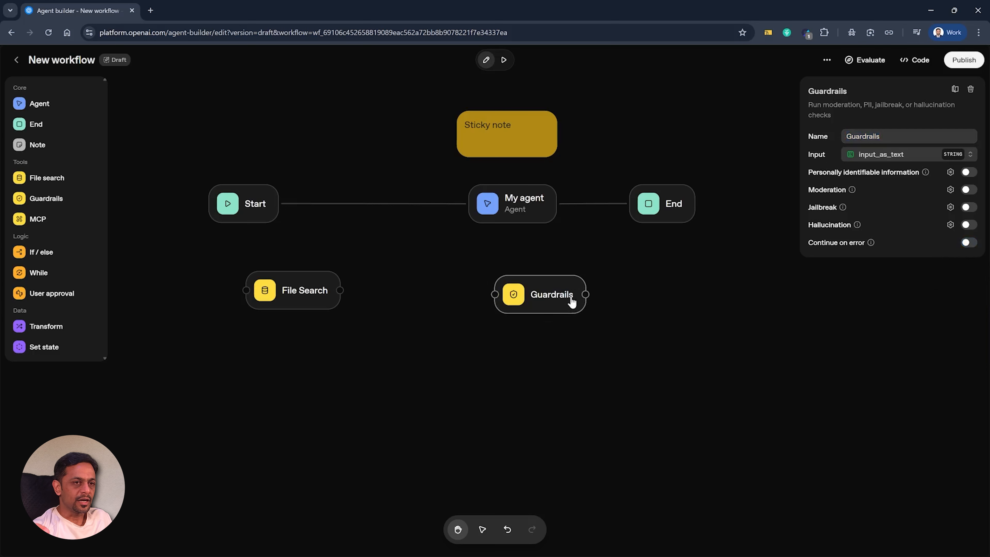
# Step: Add an MCP node and place it to the right of the Guardrails node, below End
pyautogui.click(36, 220)
pyautogui.moveTo(518, 339); pyautogui.dragTo(684, 315)
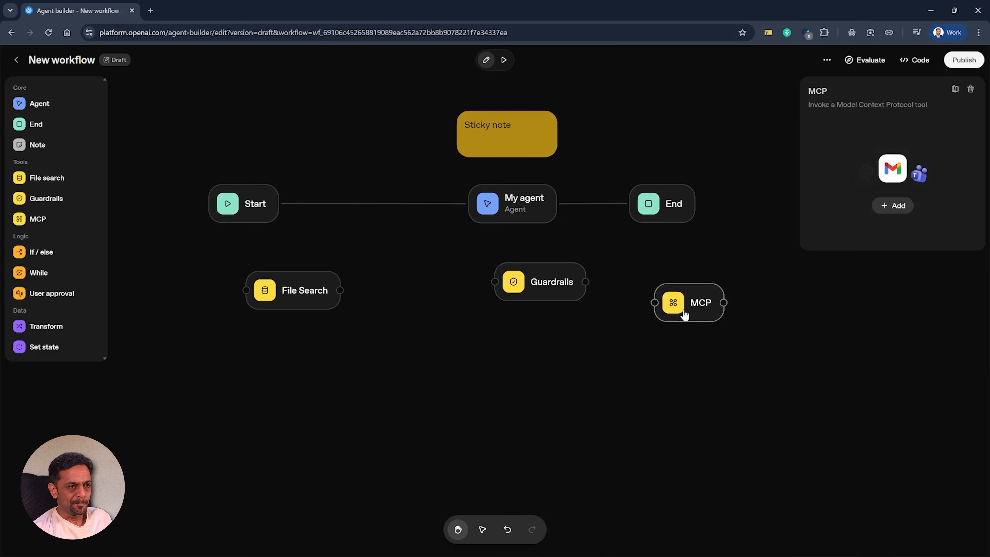
# Step: Browse the MCP servers available for the MCP node, covering all, OpenAI's own connectors and those from other developers
pyautogui.click(896, 208)
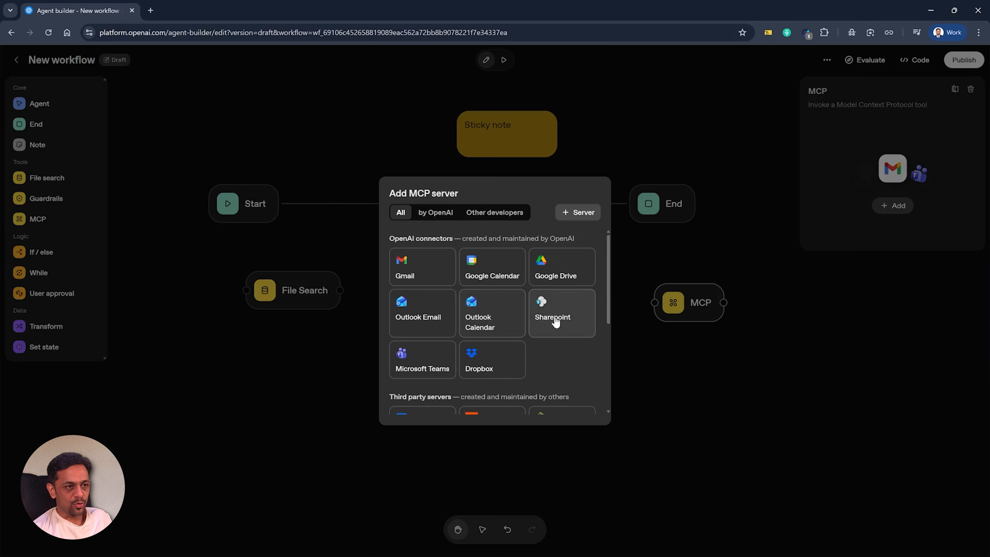
pyautogui.scroll(-1, 411, 324)
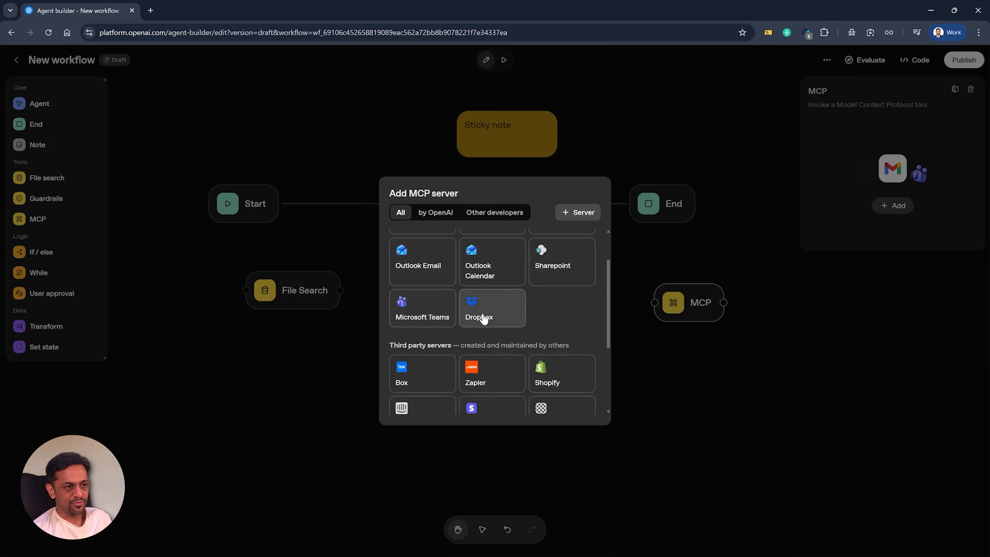
pyautogui.scroll(-2, 422, 318)
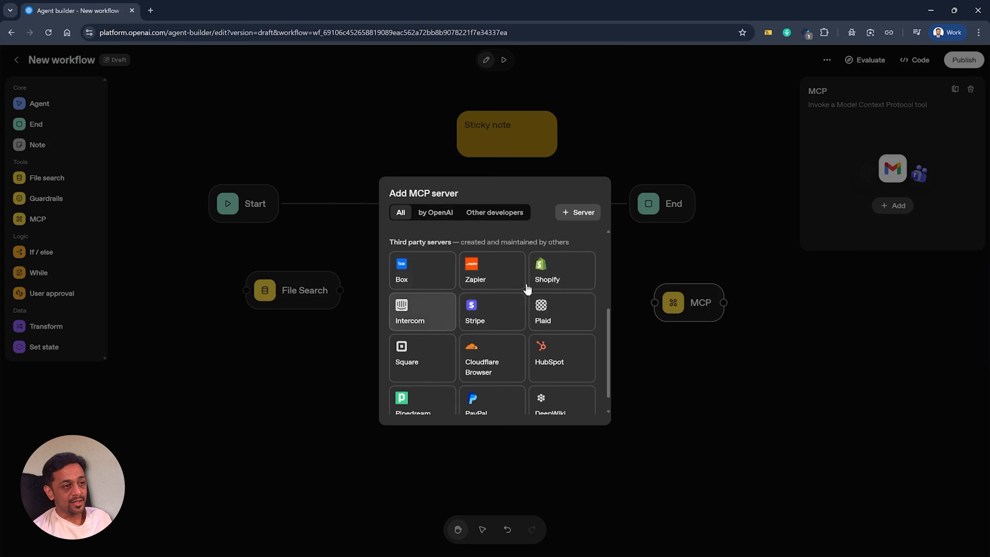
pyautogui.scroll(4, 522, 314)
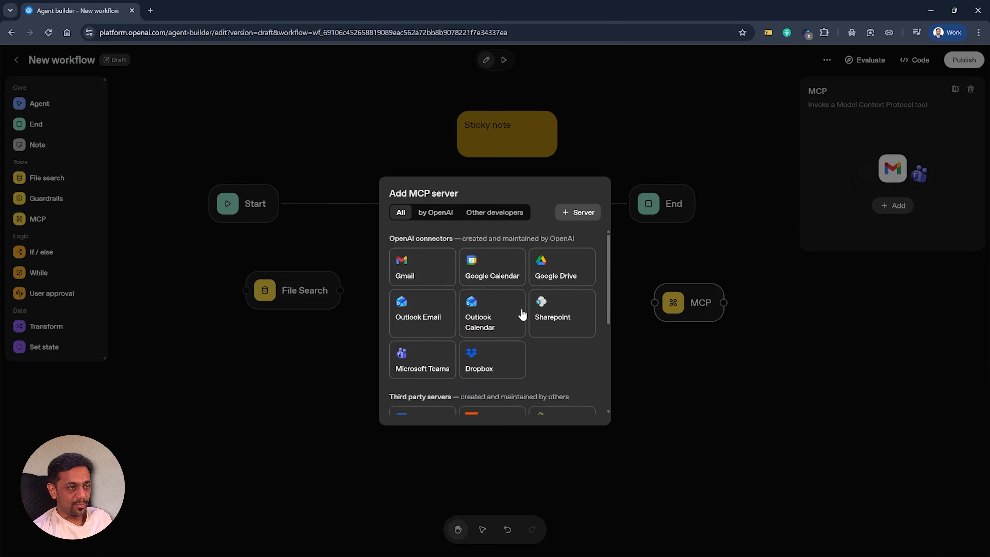
pyautogui.click(444, 214)
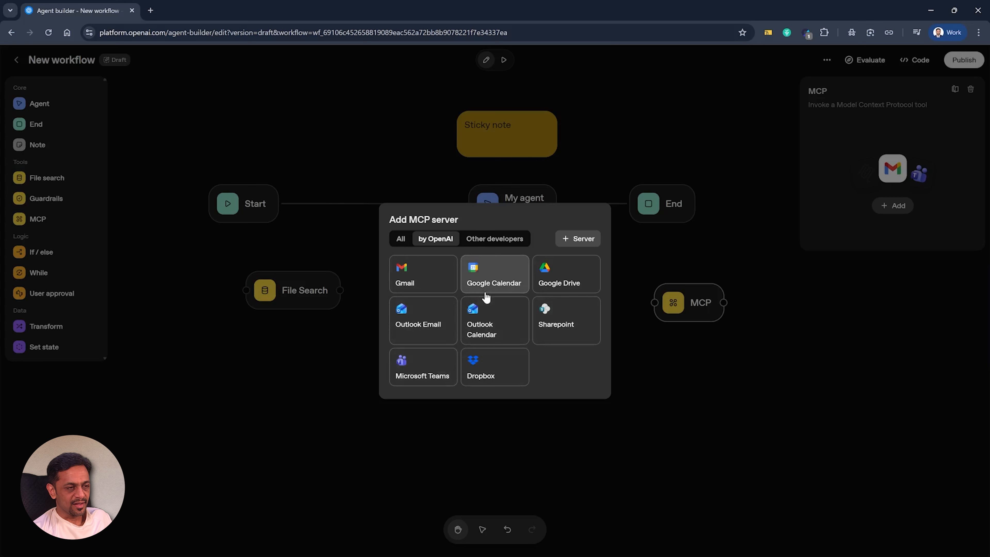
pyautogui.click(503, 240)
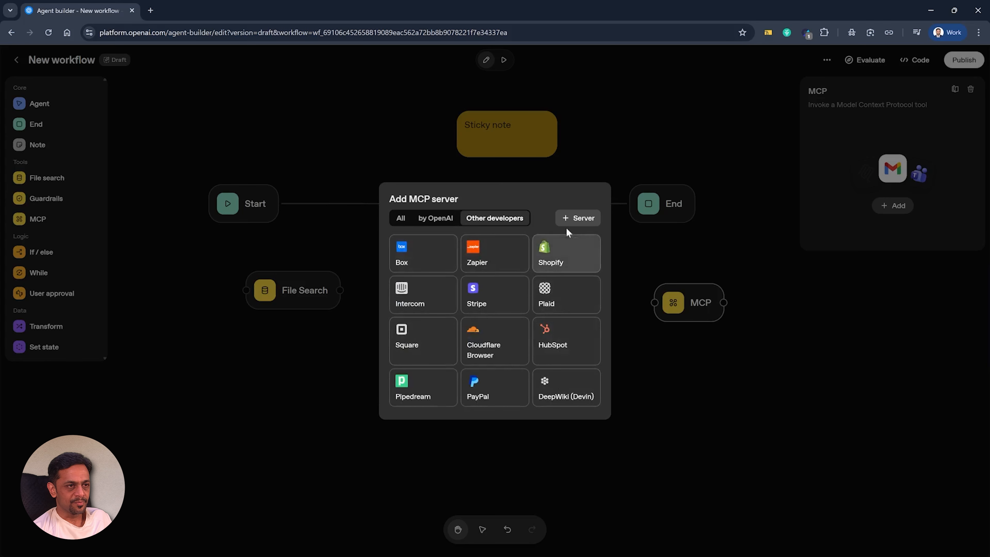
# Step: View the connection settings for a custom MCP server, return to the full server list and close it without adding one
pyautogui.click(568, 220)
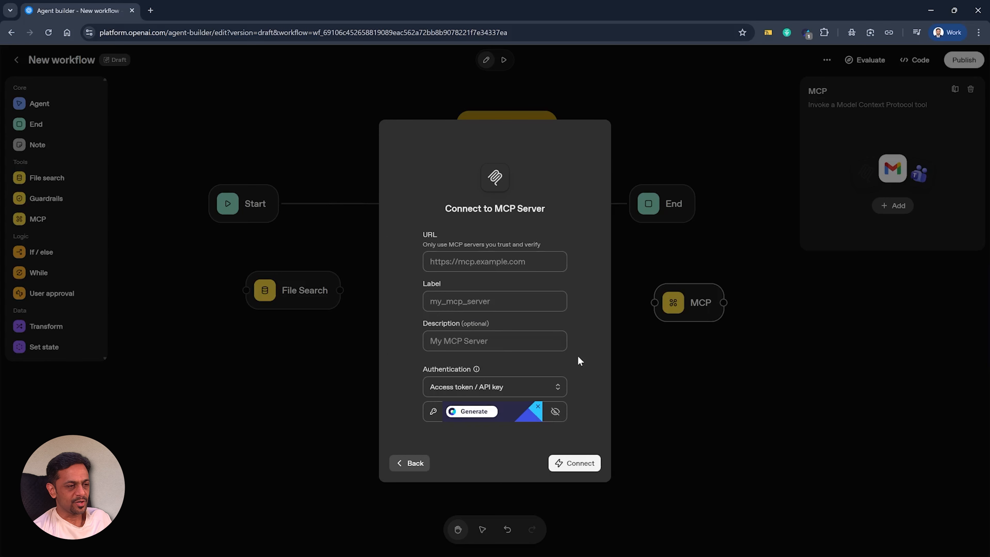
pyautogui.click(401, 464)
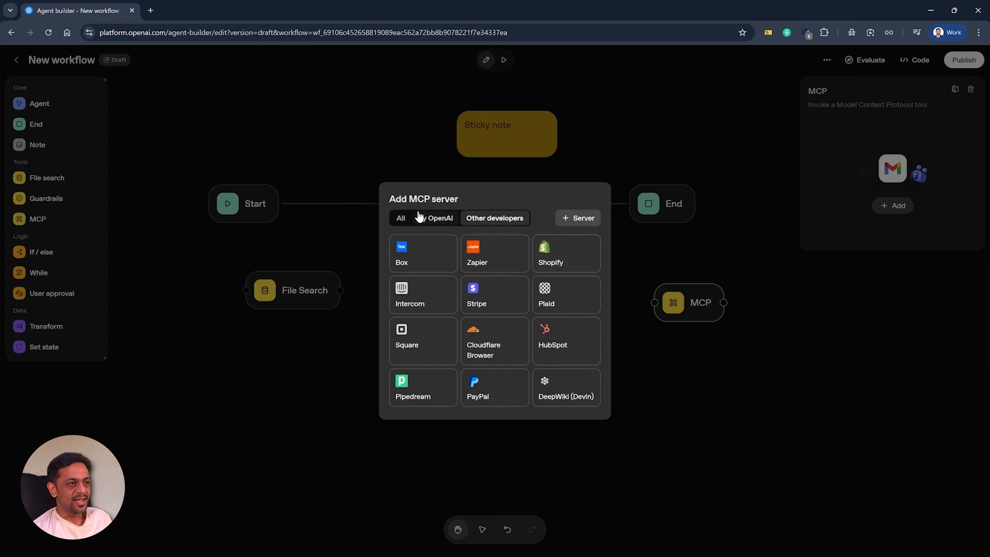
pyautogui.click(402, 214)
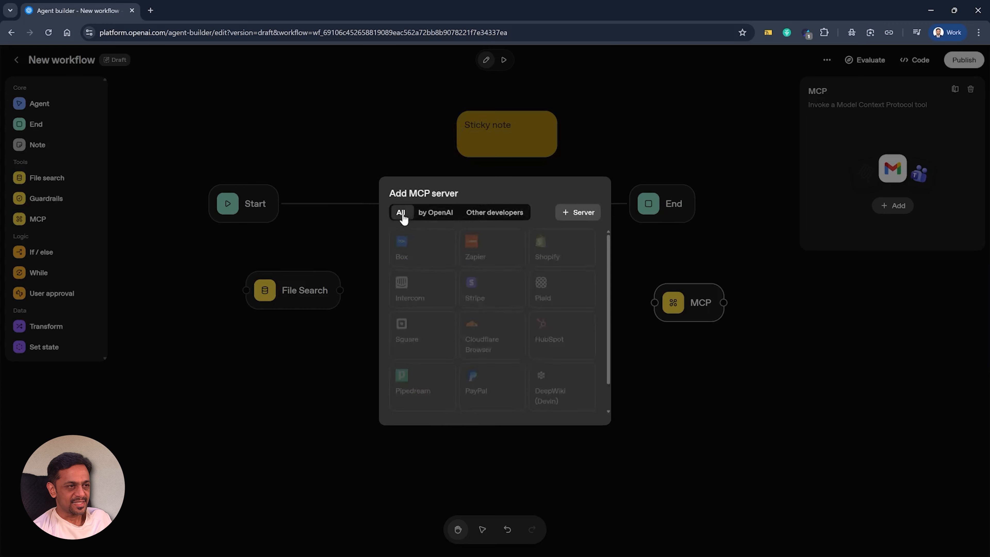
pyautogui.click(690, 390)
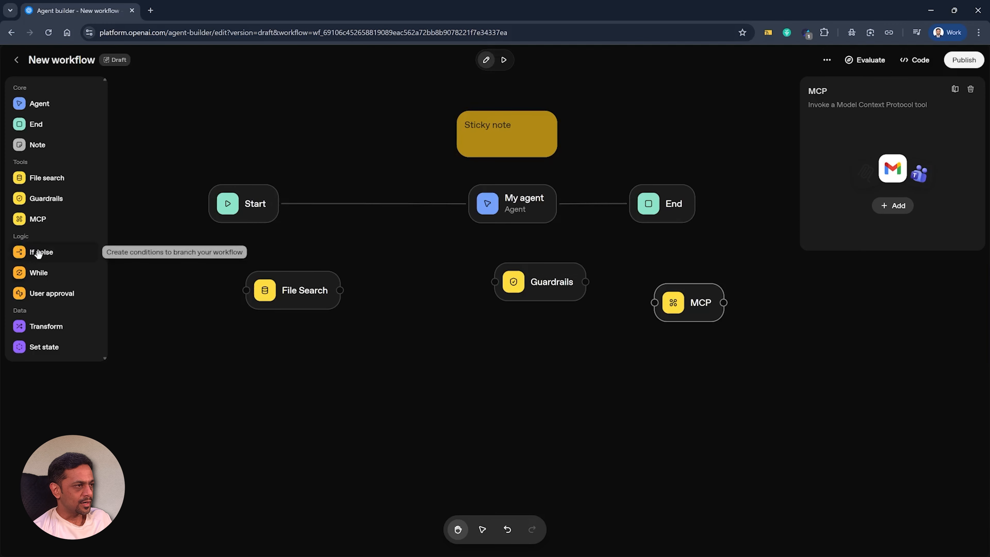
# Step: Add an If / else node below Guardrails, connecting its If branch to MCP and its Else branch to Guardrails
pyautogui.click(28, 252)
pyautogui.moveTo(543, 345); pyautogui.dragTo(448, 385)
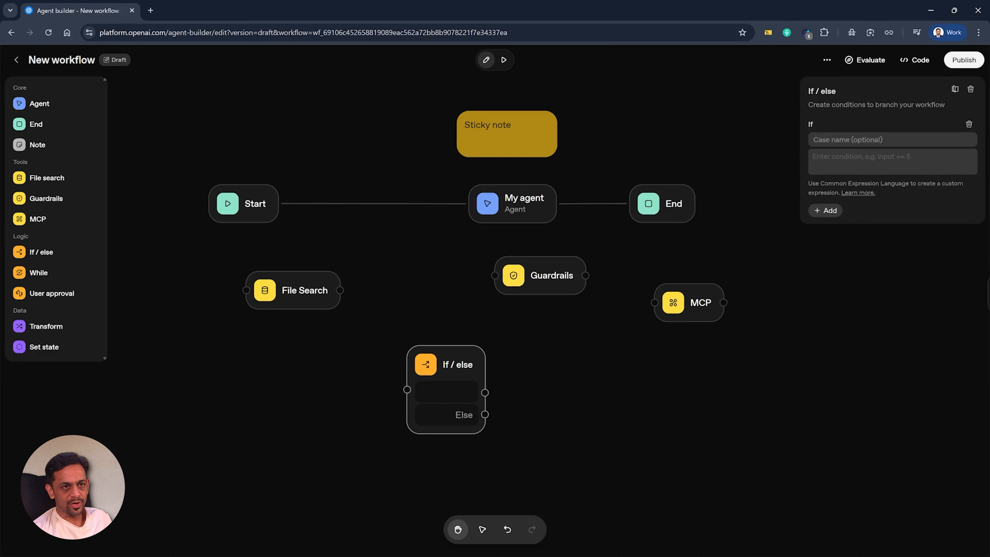
pyautogui.click(850, 160)
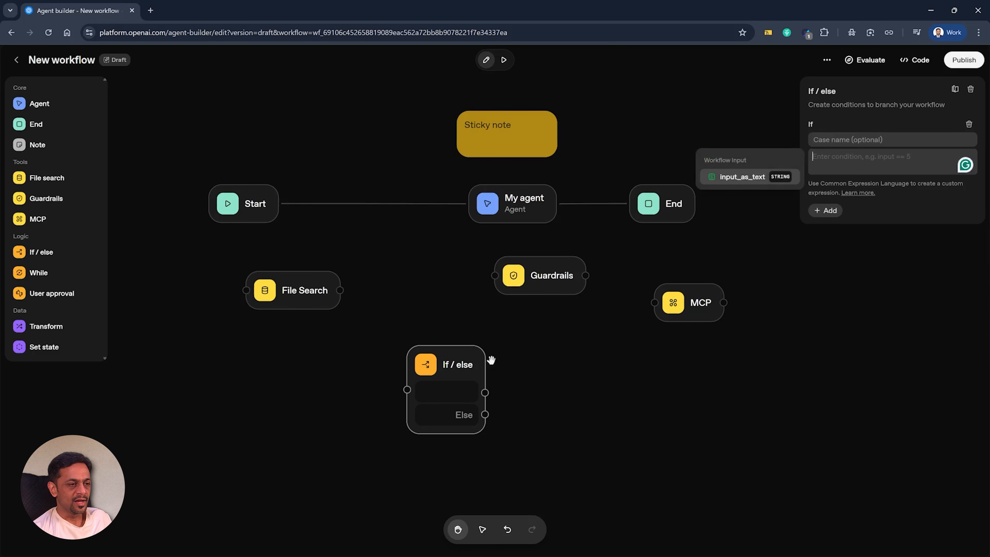
pyautogui.moveTo(474, 408); pyautogui.dragTo(641, 319)
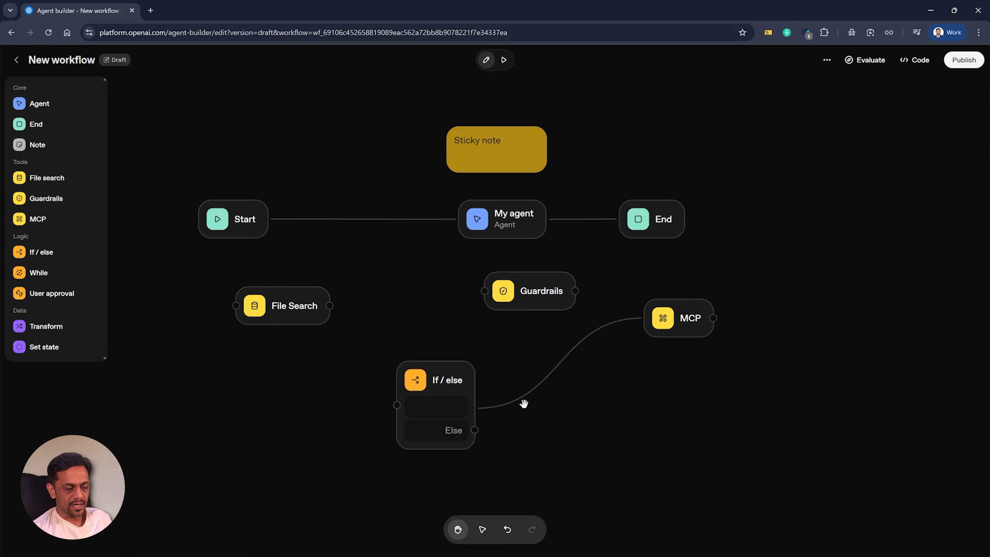
pyautogui.moveTo(475, 432); pyautogui.dragTo(676, 427)
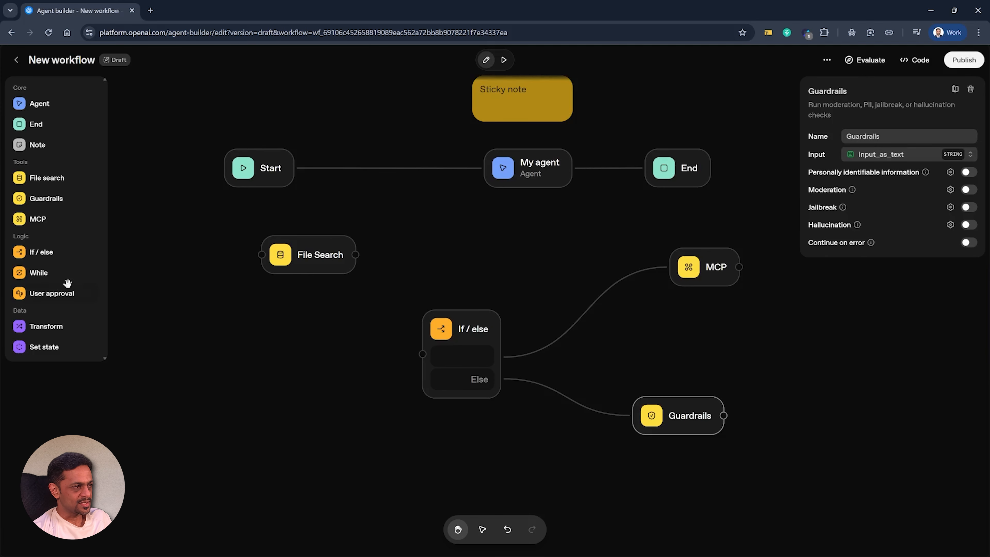
# Step: Add a While node and place it below File Search, clear of the If / else connections
pyautogui.click(42, 273)
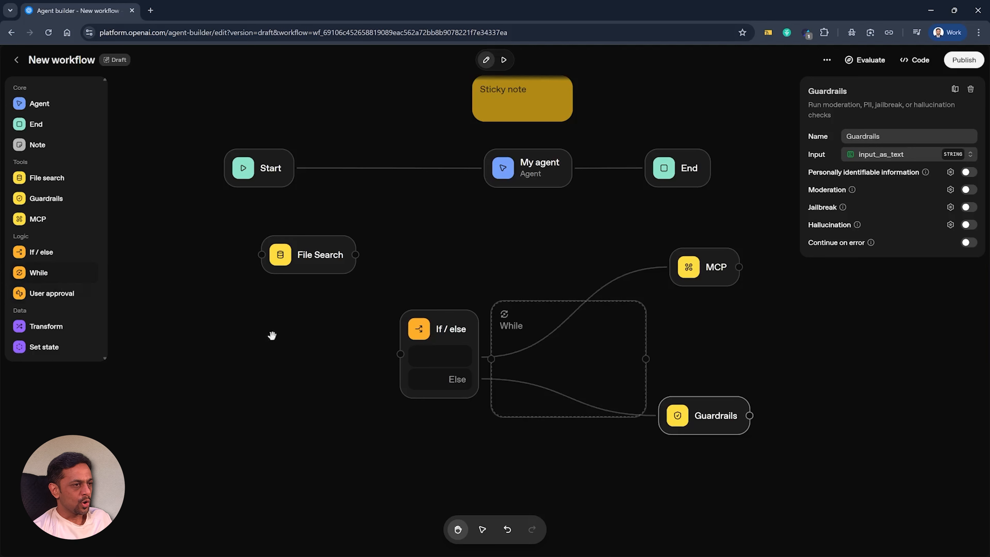
pyautogui.moveTo(572, 374); pyautogui.dragTo(282, 400)
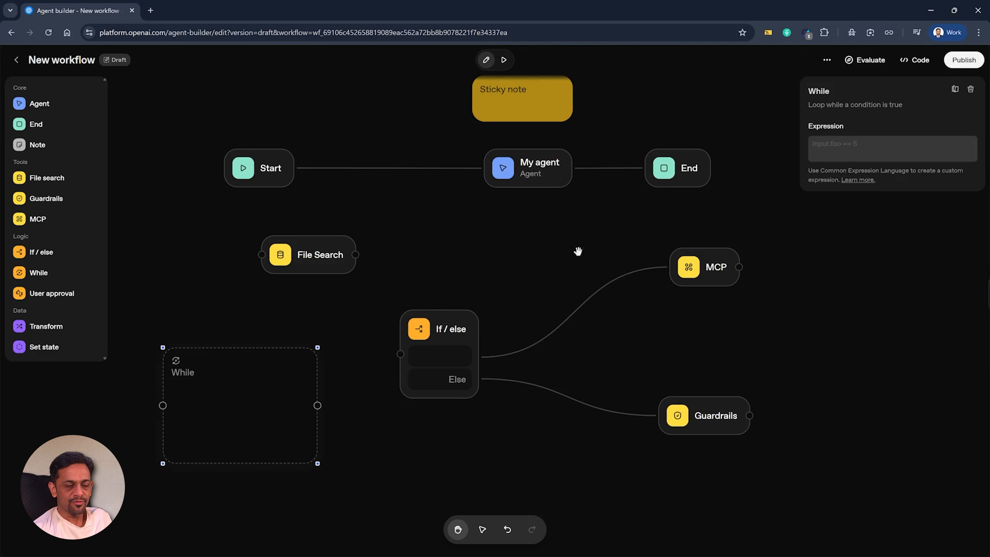
pyautogui.moveTo(189, 389); pyautogui.dragTo(177, 327)
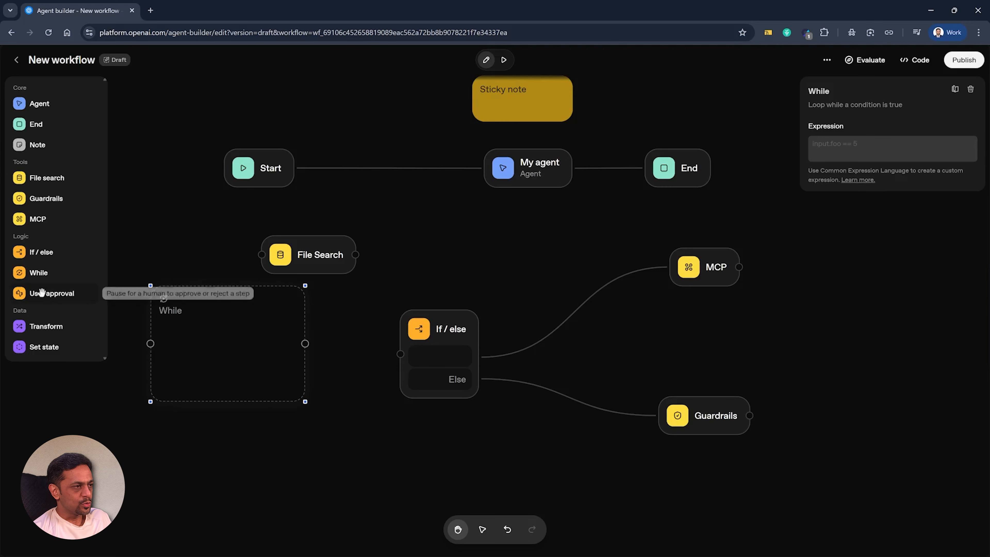
# Step: Add a User approval node below the While loop and connect its Approve output to the If / else node
pyautogui.click(54, 293)
pyautogui.moveTo(561, 318); pyautogui.dragTo(373, 442)
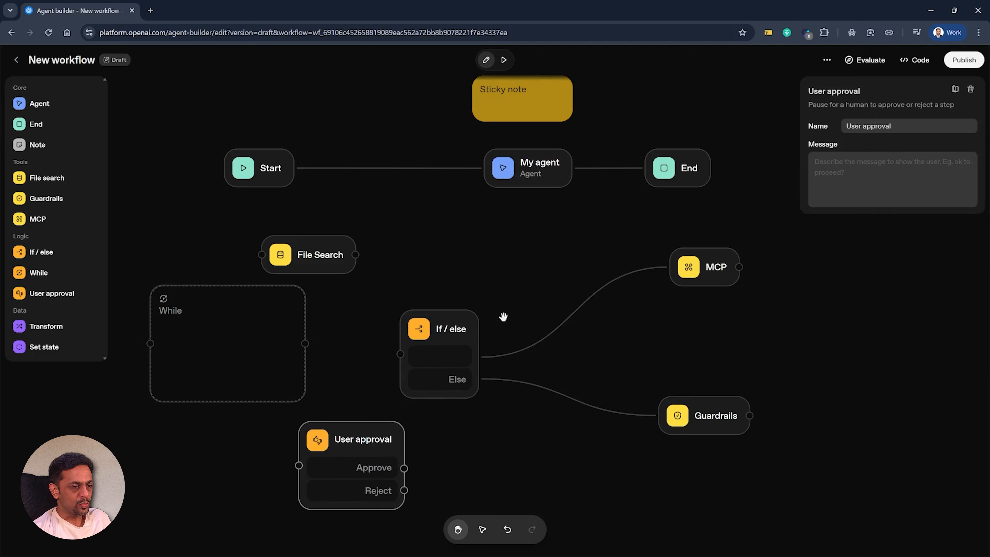
pyautogui.moveTo(456, 349); pyautogui.dragTo(533, 383)
pyautogui.moveTo(405, 468); pyautogui.dragTo(478, 398)
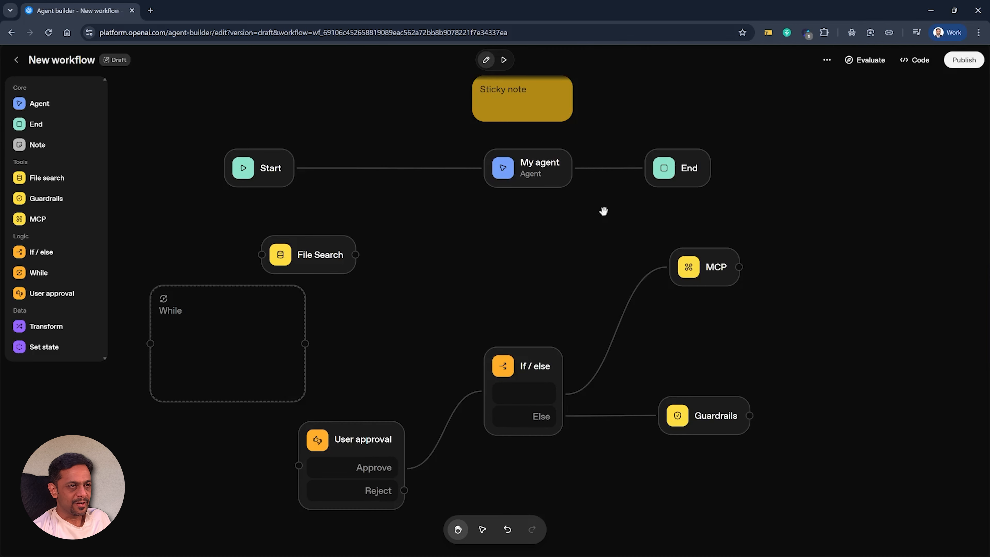
# Step: Connect the User approval node's Reject output to the End node, and move End to the right of Guardrails
pyautogui.moveTo(662, 182); pyautogui.dragTo(594, 256)
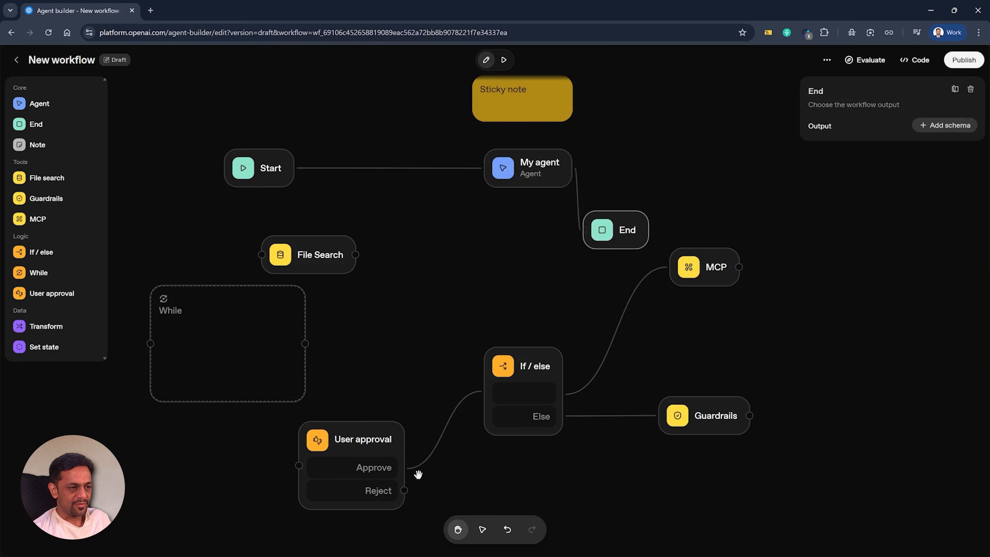
pyautogui.moveTo(404, 490); pyautogui.dragTo(802, 351)
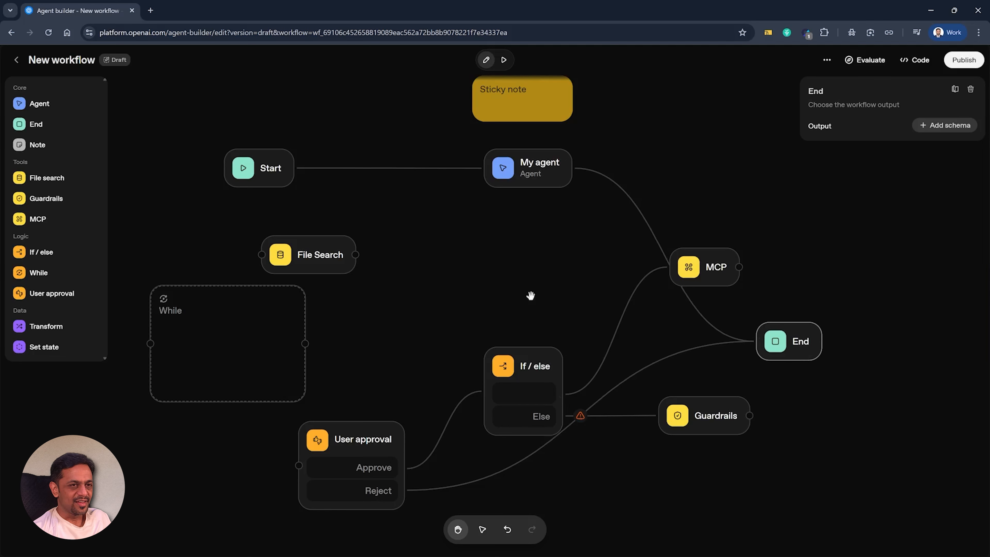
pyautogui.moveTo(792, 349); pyautogui.dragTo(928, 449)
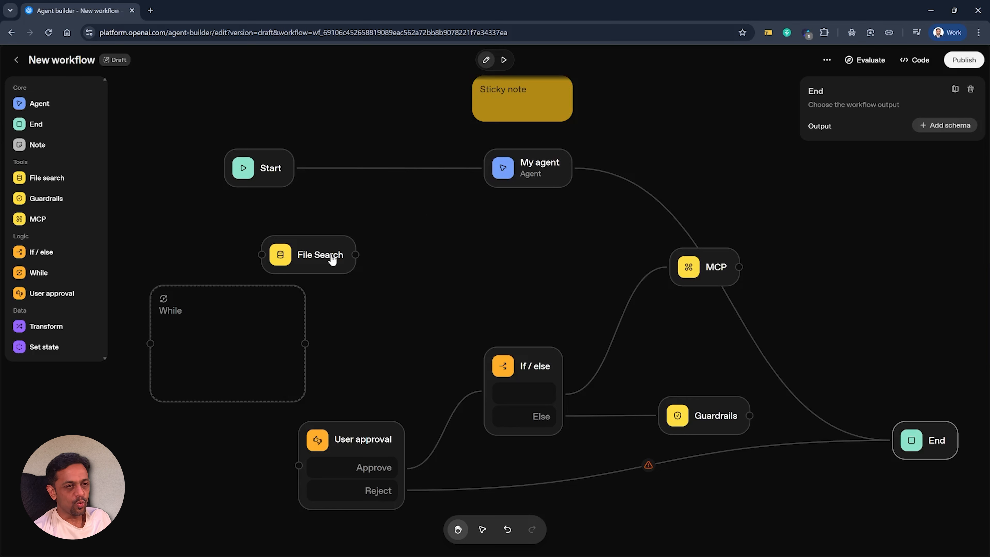
# Step: Add a Transform node above If / else and examine its Object schema and Expressions value settings
pyautogui.click(46, 326)
pyautogui.moveTo(547, 316); pyautogui.dragTo(545, 279)
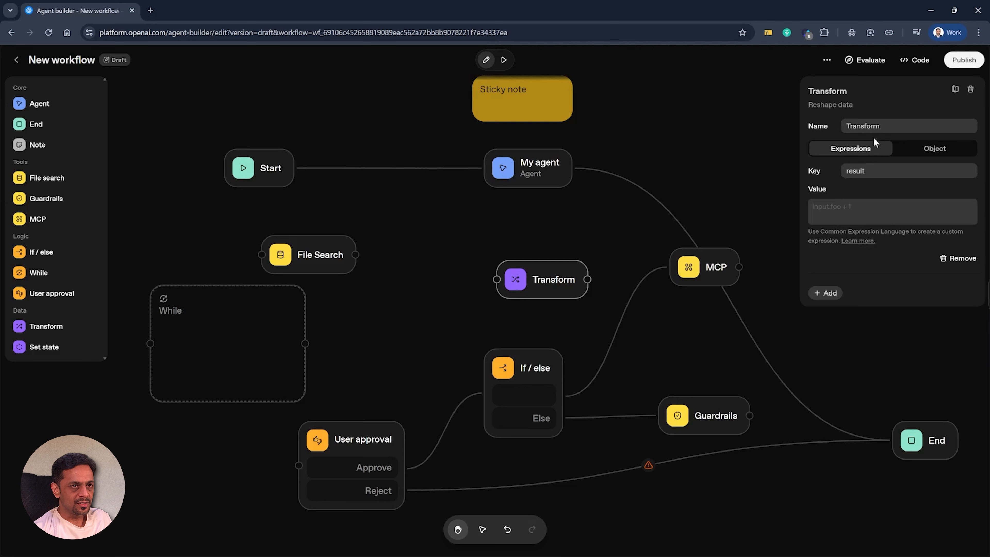
pyautogui.click(932, 152)
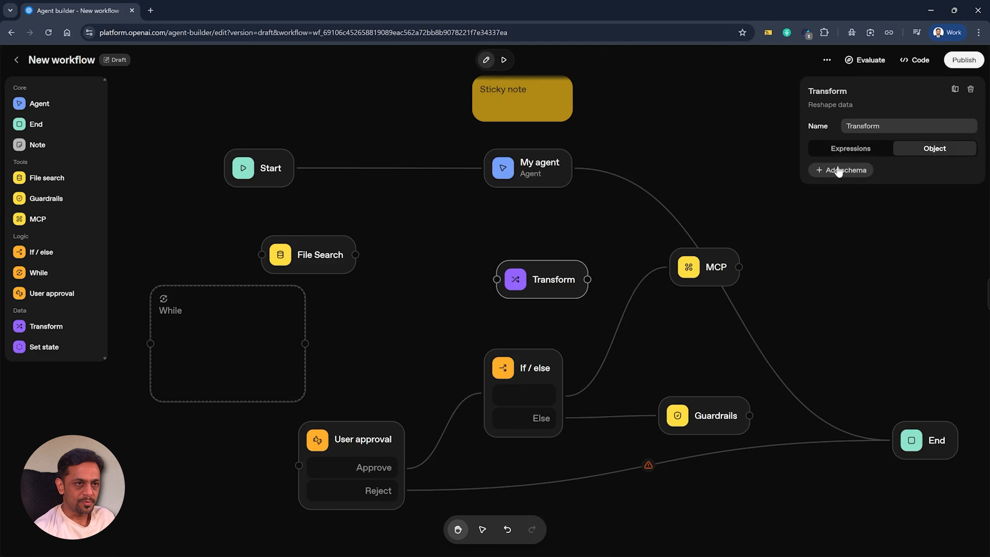
pyautogui.click(844, 176)
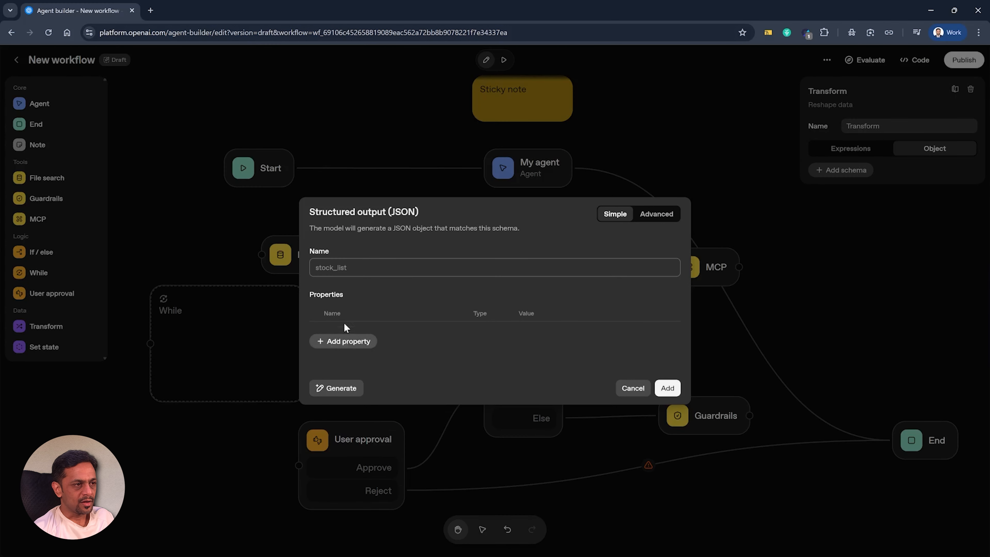
pyautogui.click(633, 388)
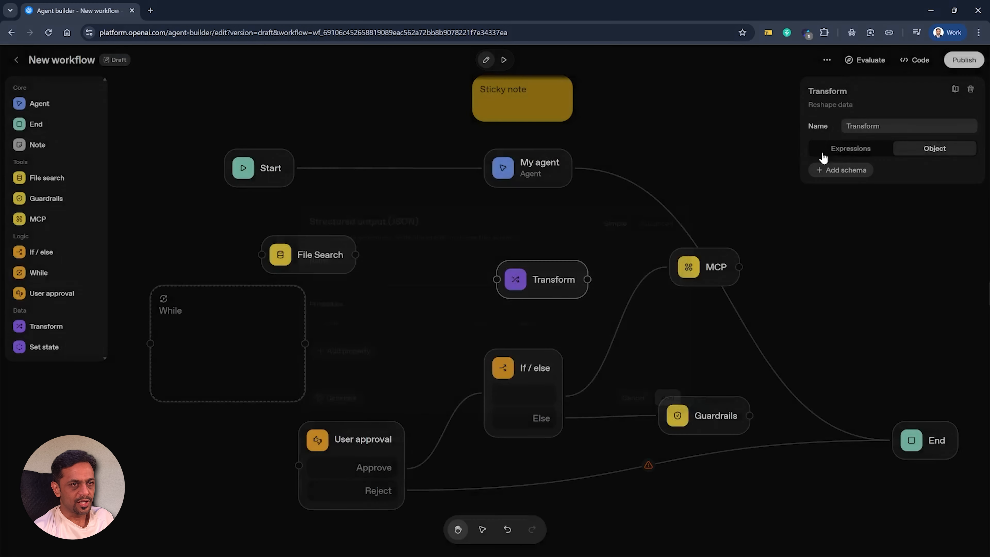
pyautogui.click(852, 152)
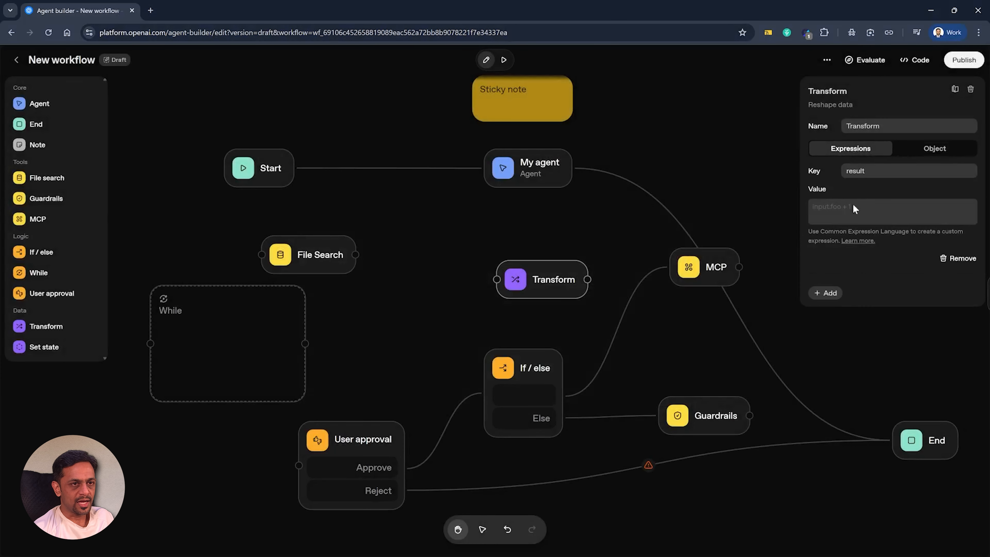
pyautogui.click(862, 212)
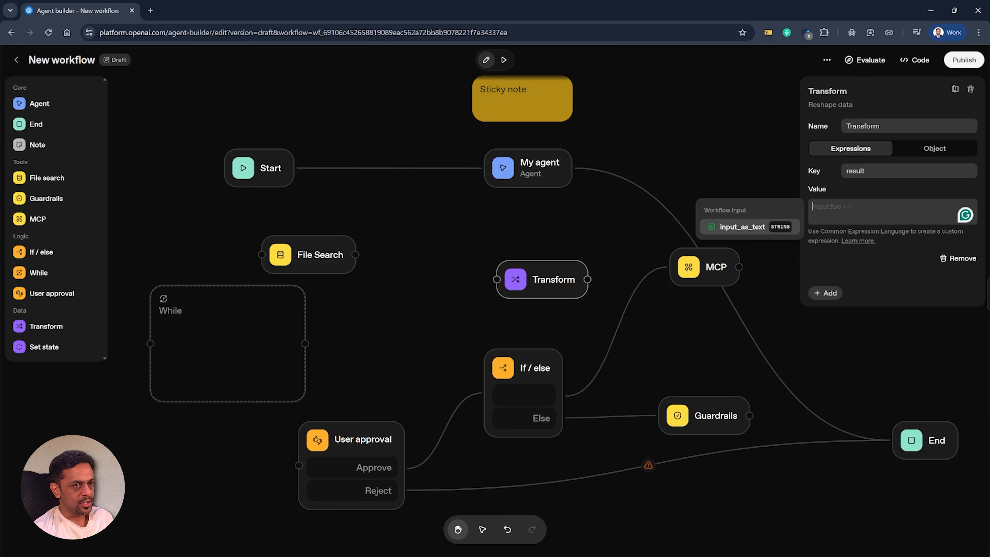
pyautogui.click(770, 153)
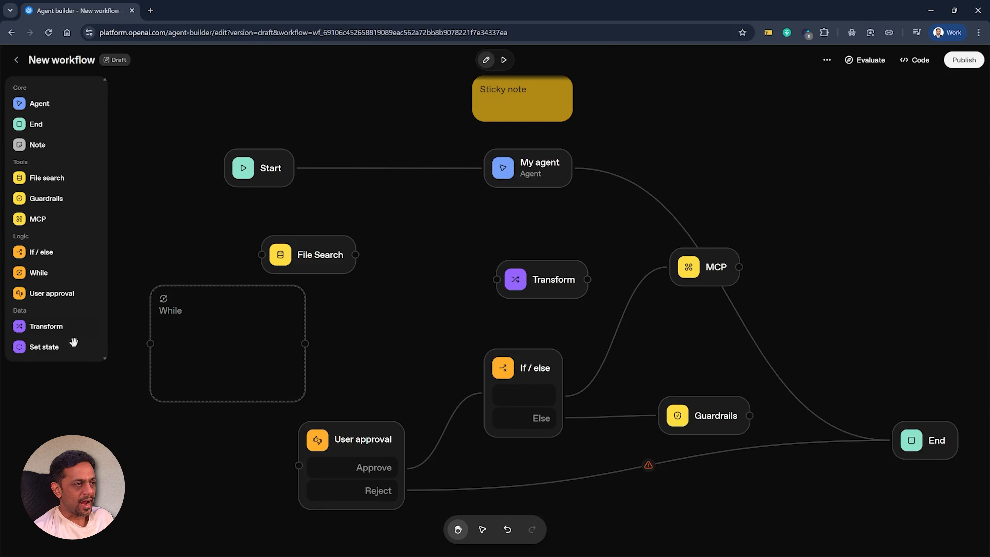
# Step: Add a Set state node and create a String variable named count with default value 1 as its target
pyautogui.click(52, 348)
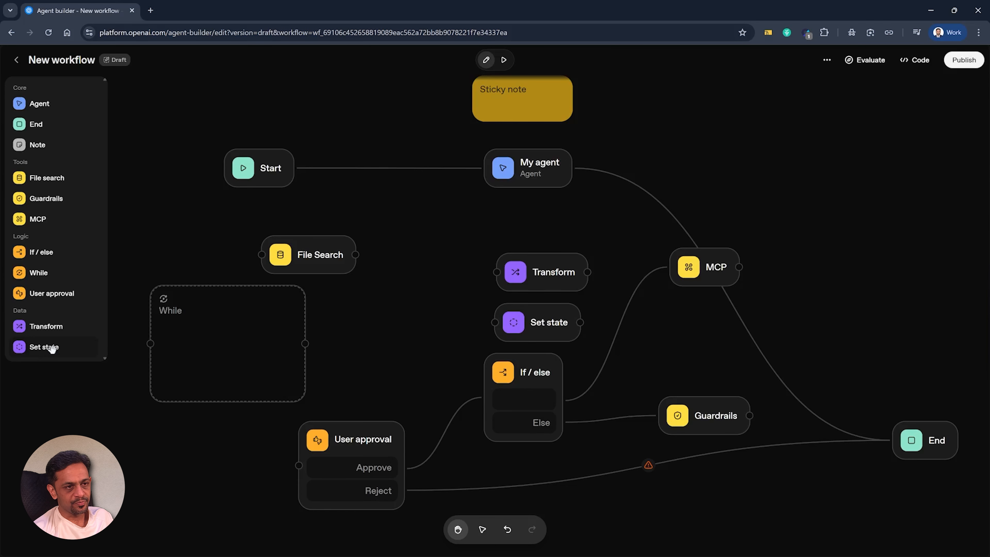
pyautogui.click(524, 318)
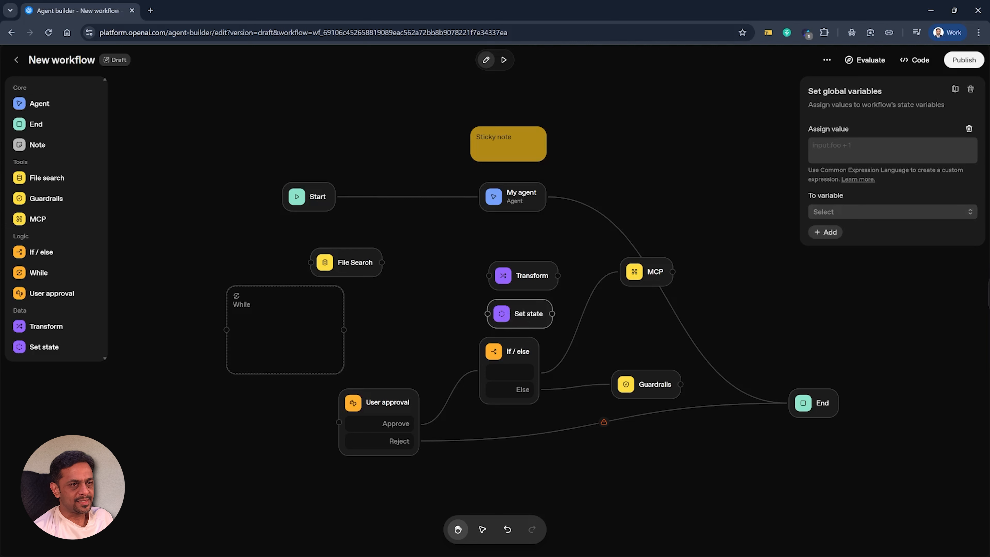
pyautogui.click(817, 146)
pyautogui.click(848, 212)
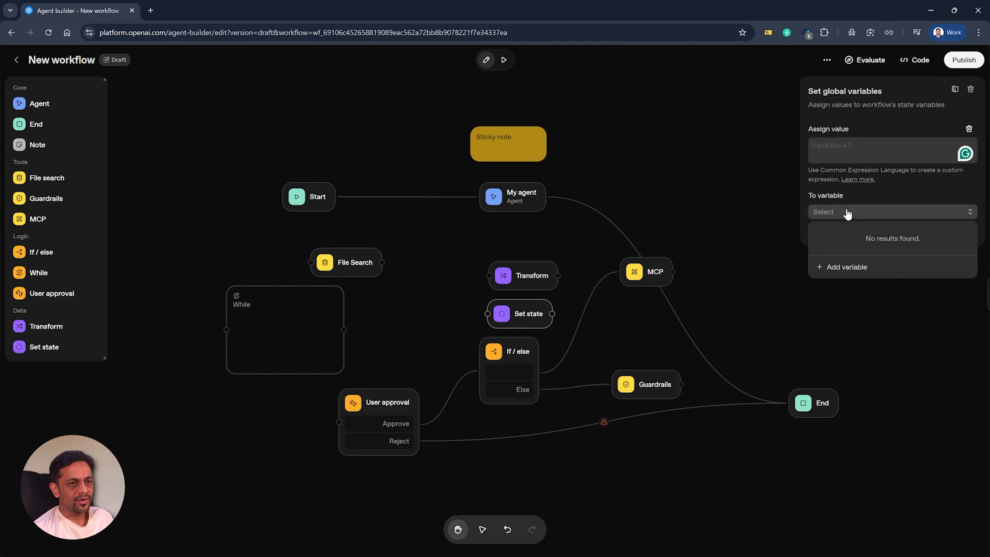
pyautogui.click(848, 269)
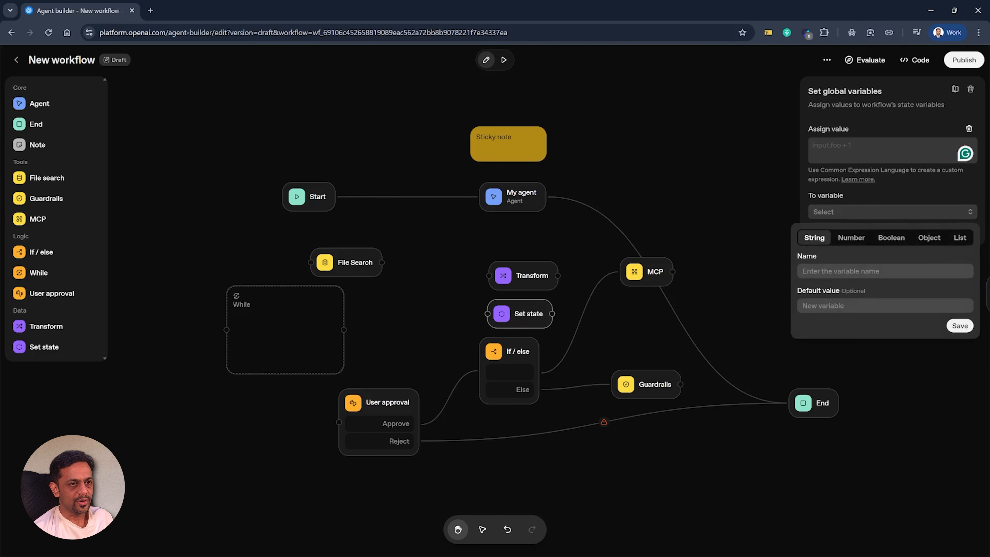
pyautogui.write('co')
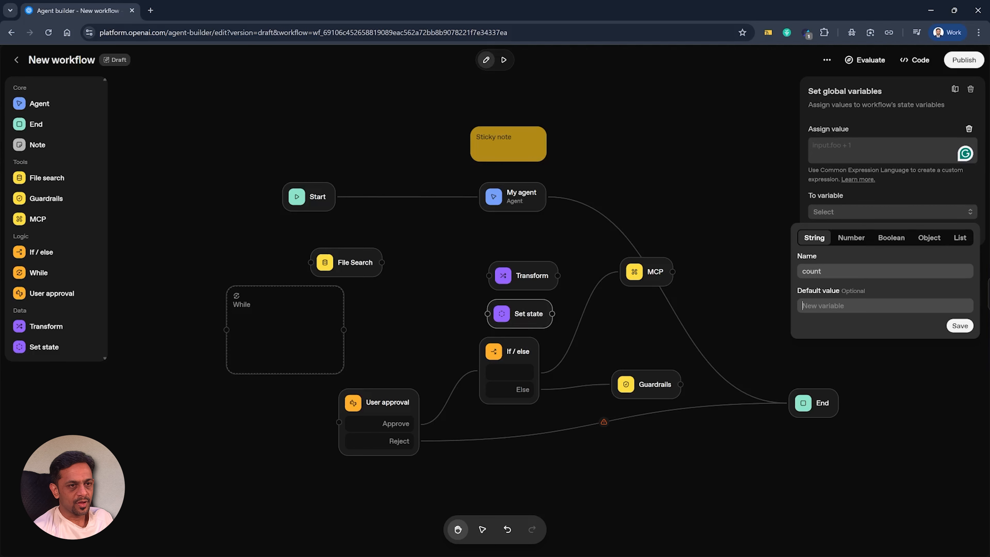
pyautogui.write('unt')
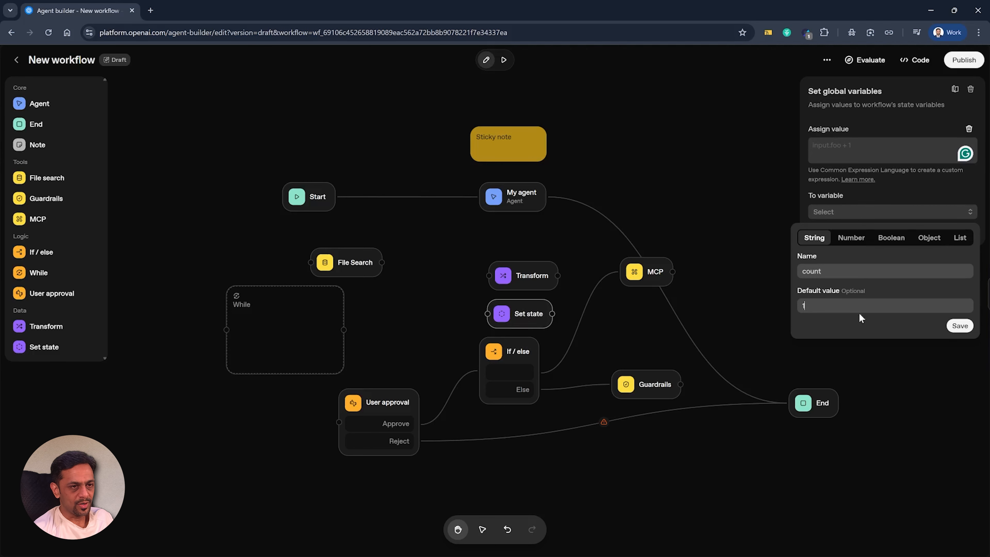
pyautogui.click(959, 325)
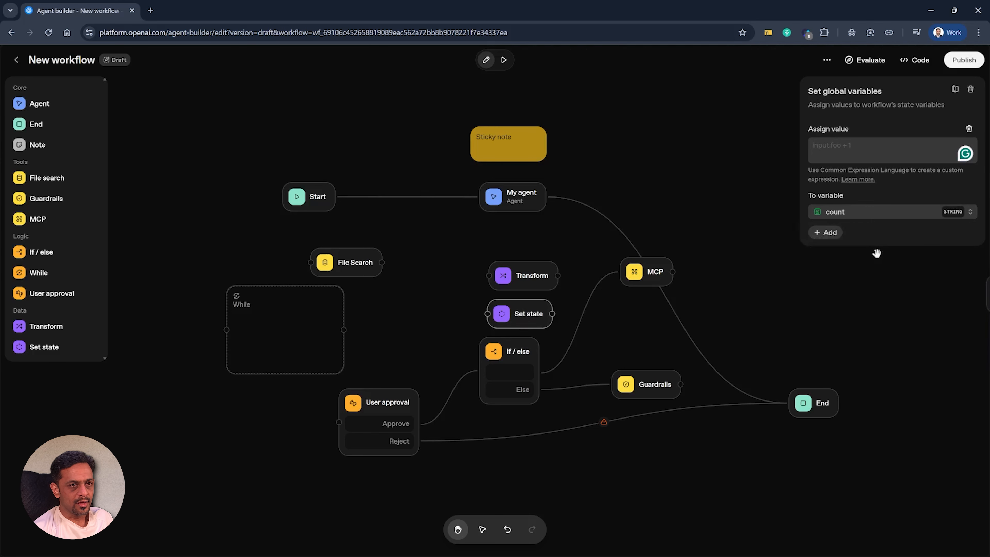
pyautogui.click(715, 209)
# Step: Place Set state to the right of MCP with Transform beyond it, and connect Set state to Transform
pyautogui.moveTo(502, 326); pyautogui.dragTo(766, 295)
pyautogui.moveTo(521, 275); pyautogui.dragTo(918, 312)
pyautogui.click(823, 322)
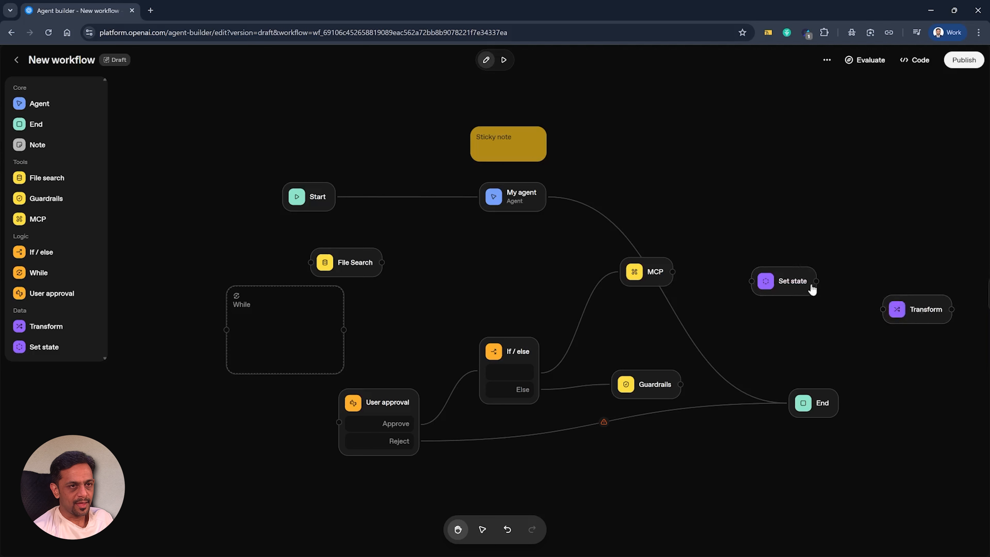
pyautogui.moveTo(817, 284); pyautogui.dragTo(900, 312)
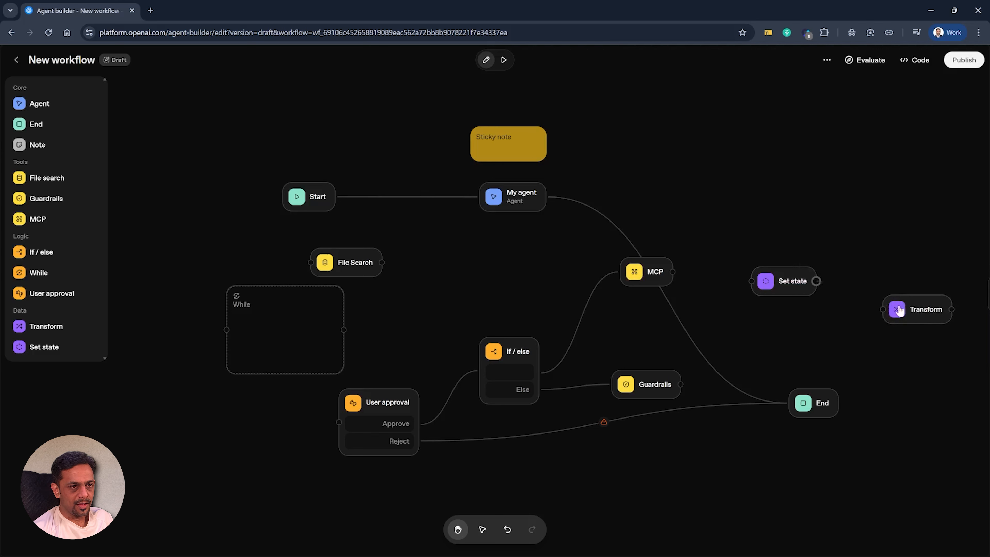
# Step: Set the Transform node's result value to the expression state.count + 1
pyautogui.click(928, 310)
pyautogui.click(843, 212)
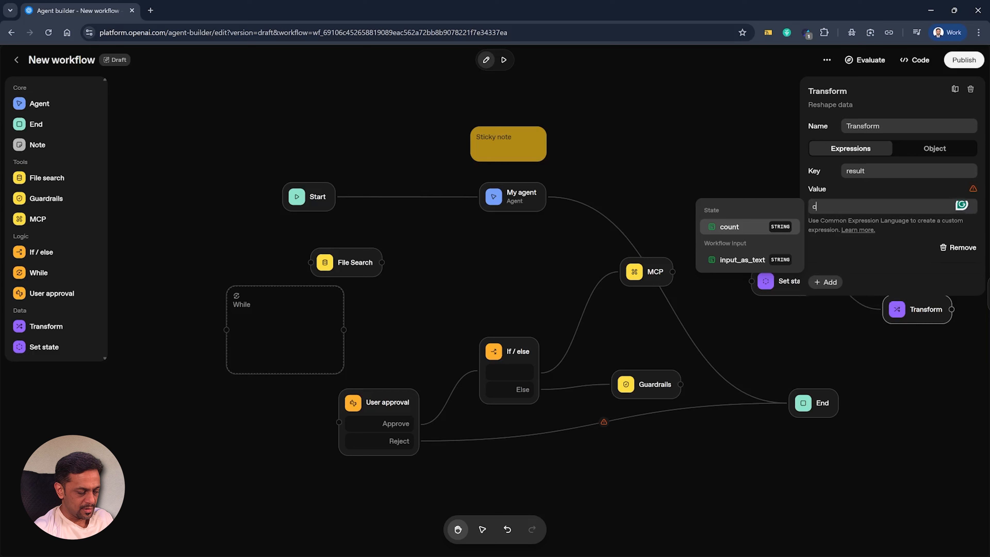
pyautogui.click(747, 230)
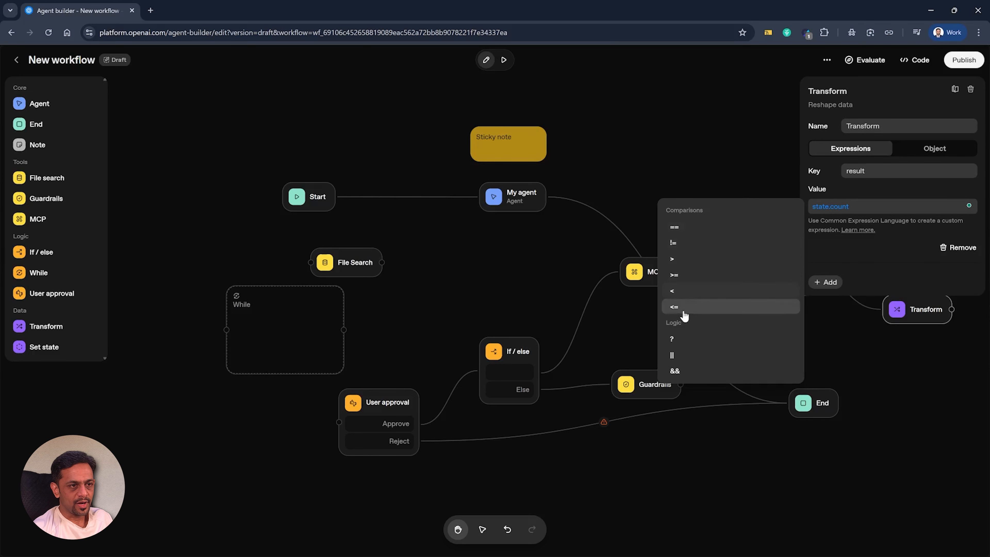
pyautogui.write('+ 1')
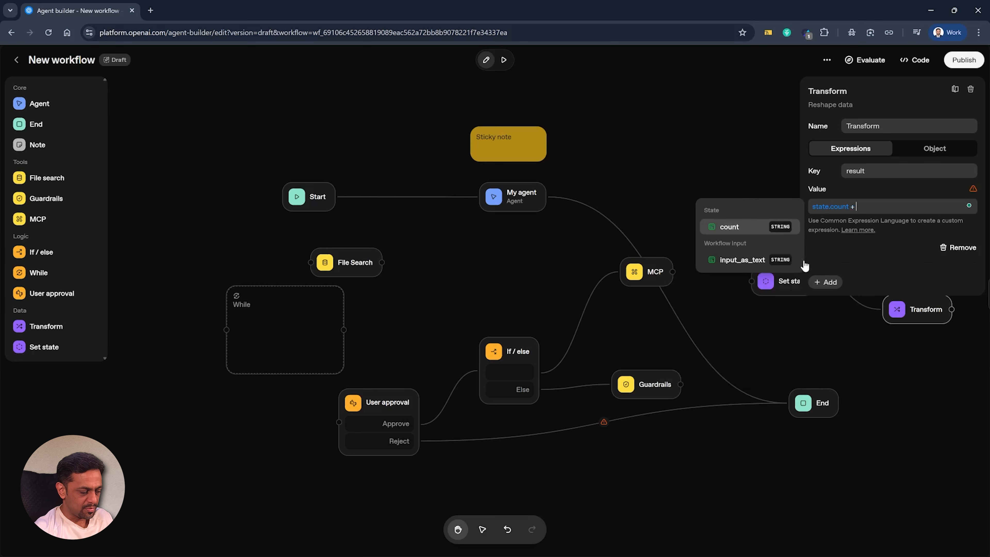
# Step: Move Set state up and closer to MCP, and shift Transform left toward Set state
pyautogui.click(851, 264)
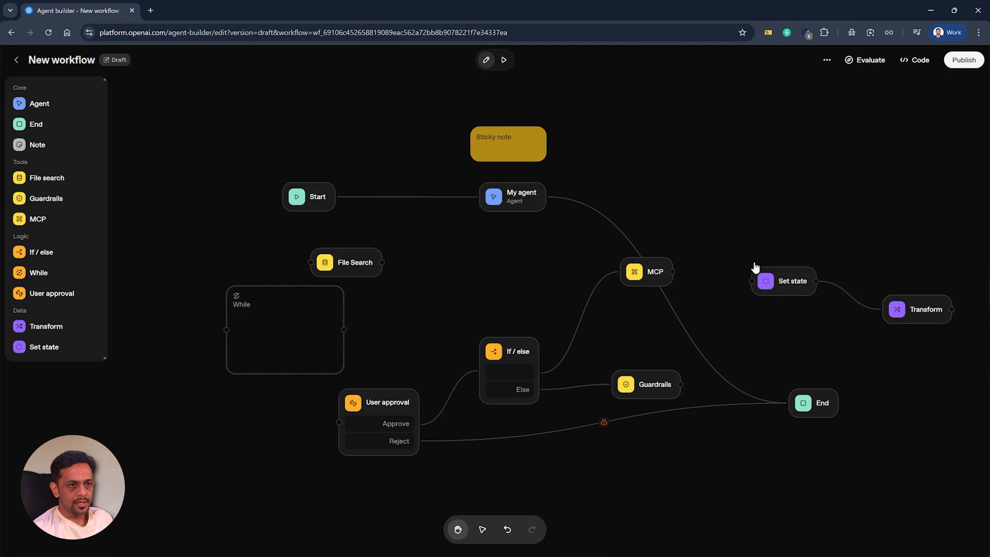
pyautogui.moveTo(771, 284); pyautogui.dragTo(726, 247)
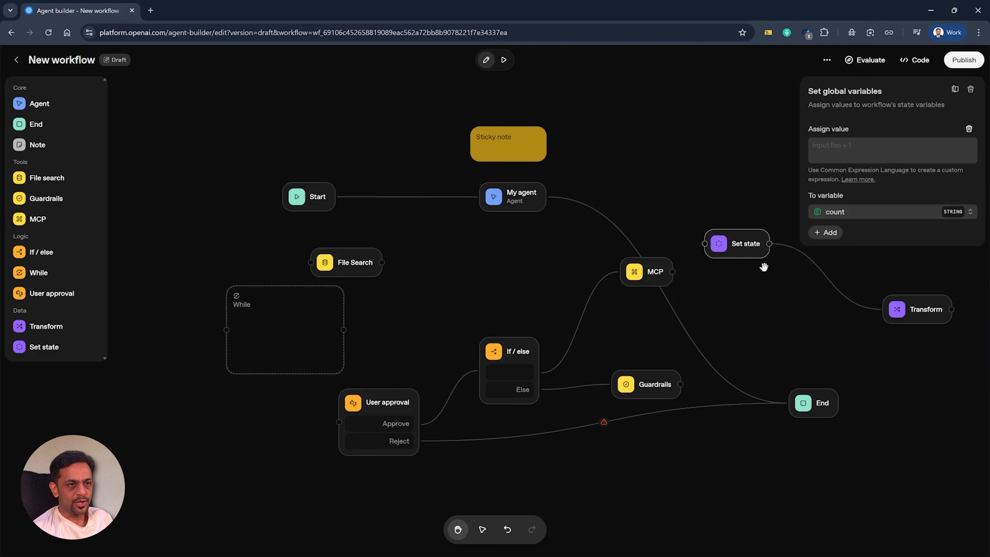
pyautogui.moveTo(913, 320); pyautogui.dragTo(866, 312)
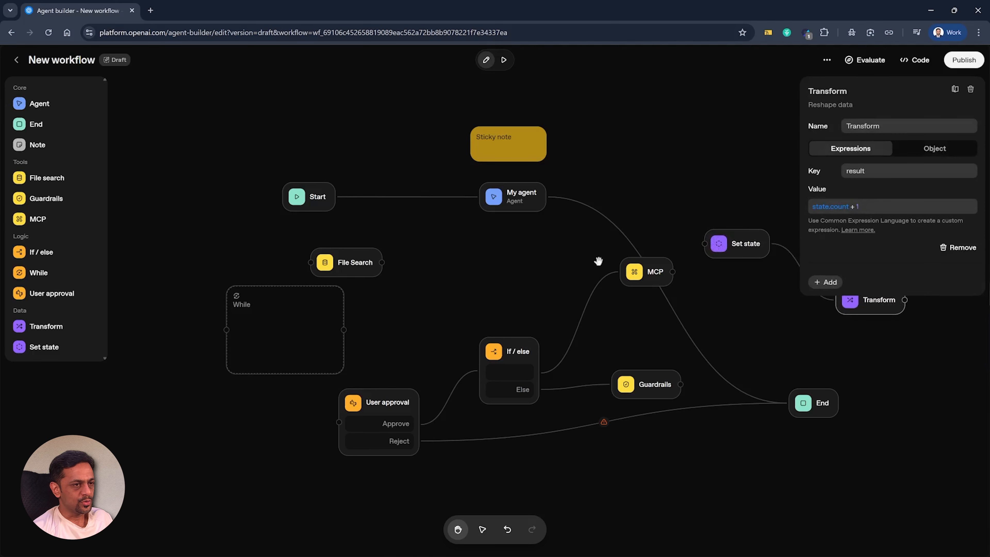
# Step: Open the My agent node's settings and view the context variables available for its instructions
pyautogui.click(518, 198)
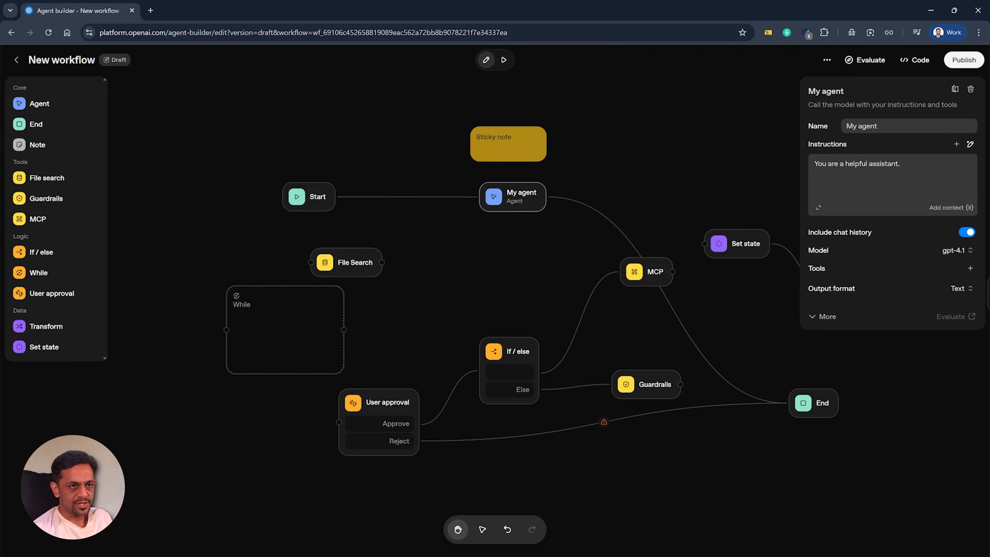
pyautogui.click(951, 208)
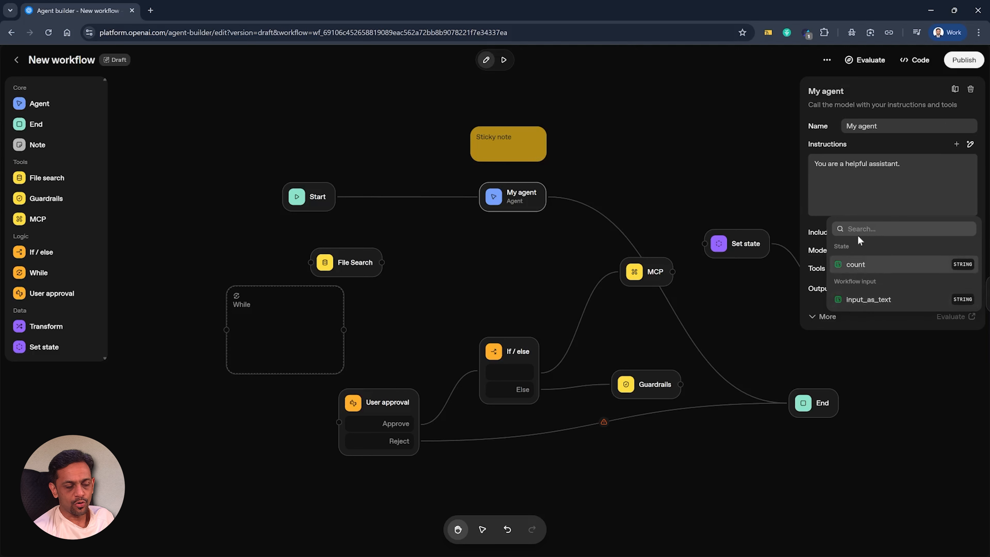
pyautogui.click(950, 208)
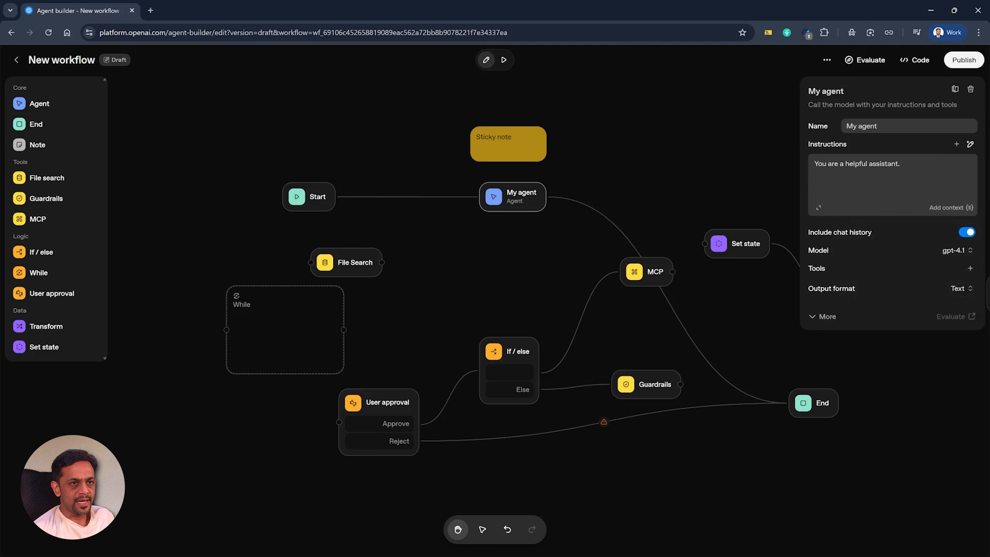
# Step: Try an additional User message under My agent's instructions, then remove it
pyautogui.click(957, 144)
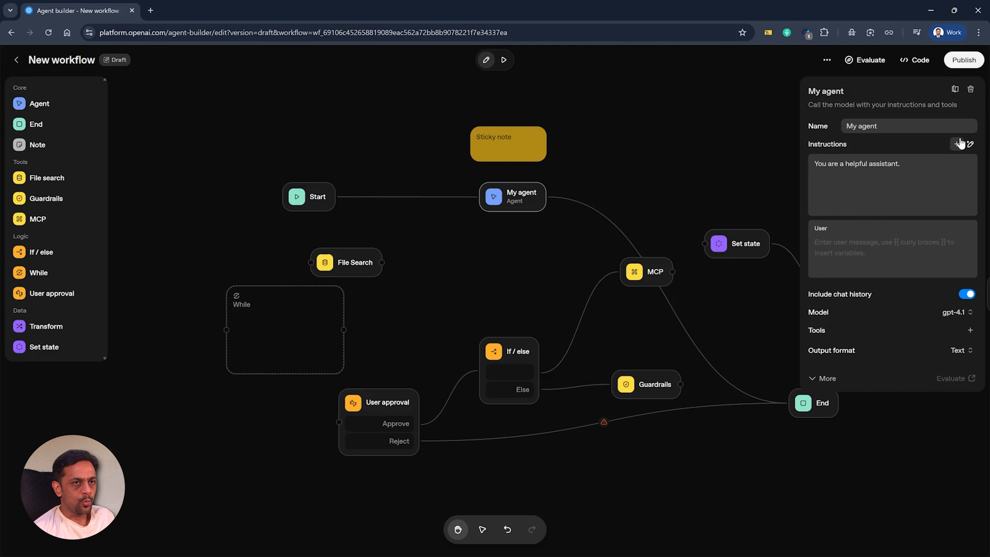
pyautogui.click(824, 228)
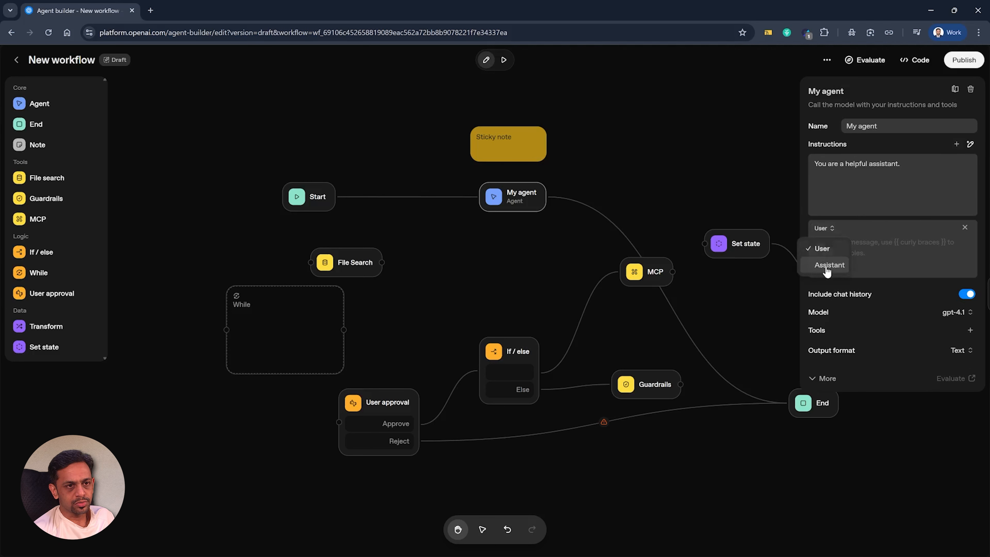
pyautogui.click(863, 197)
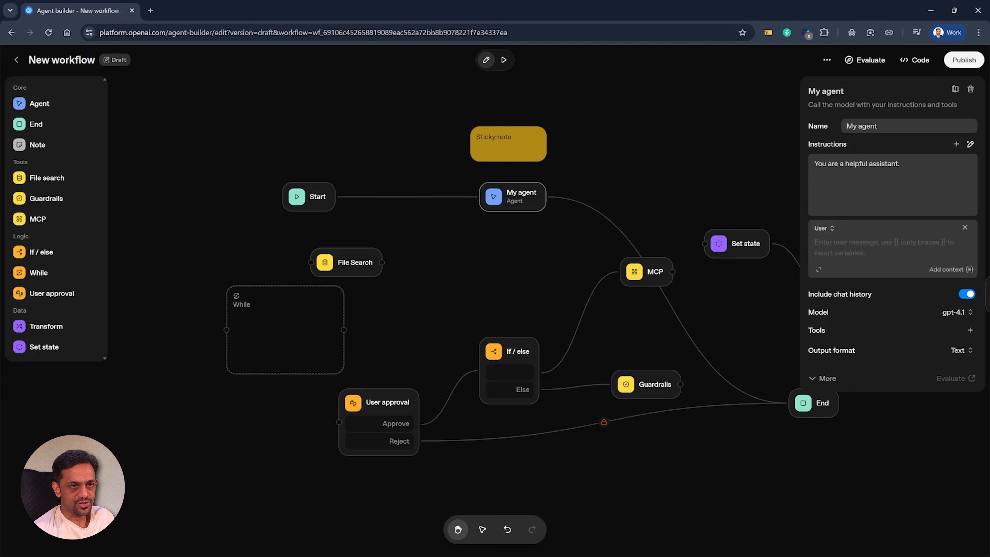
pyautogui.click(965, 228)
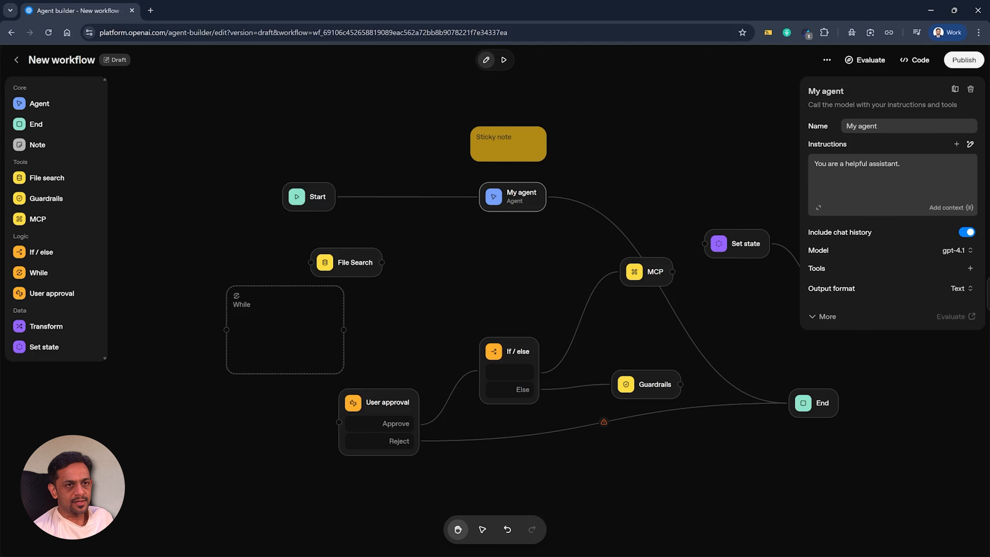
# Step: Add an additional User message below My agent's instructions and view its User and Assistant role options
pyautogui.click(952, 144)
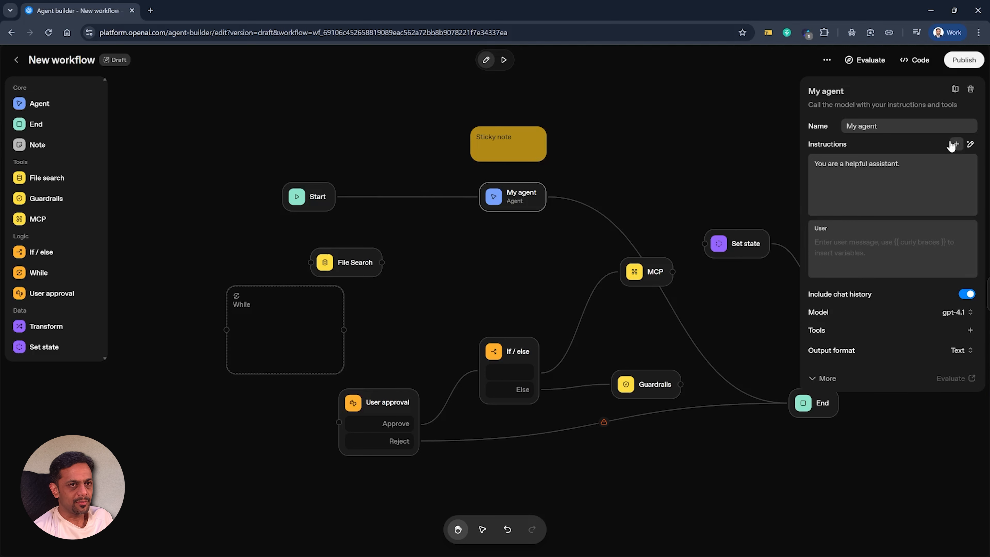
pyautogui.moveTo(823, 234)
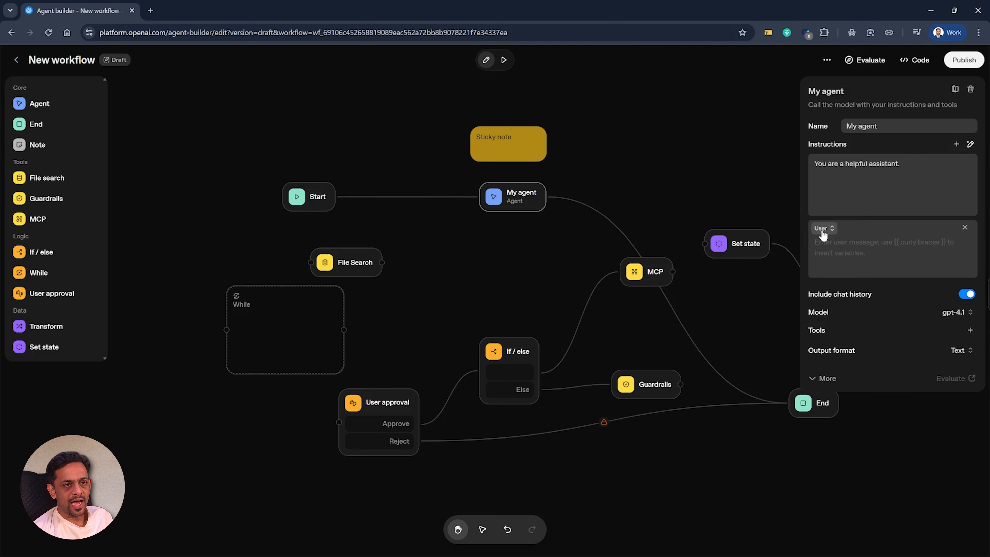
pyautogui.click(822, 230)
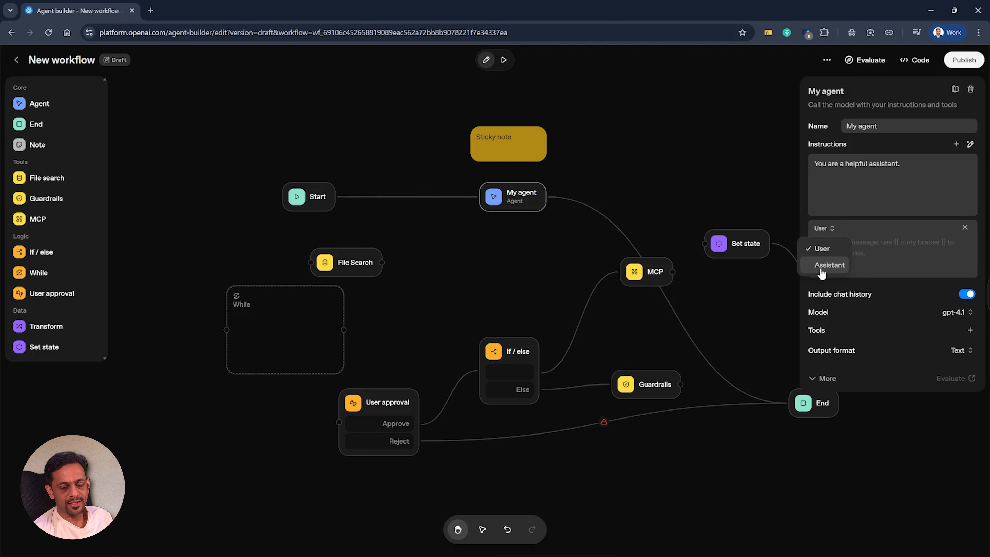
pyautogui.click(878, 262)
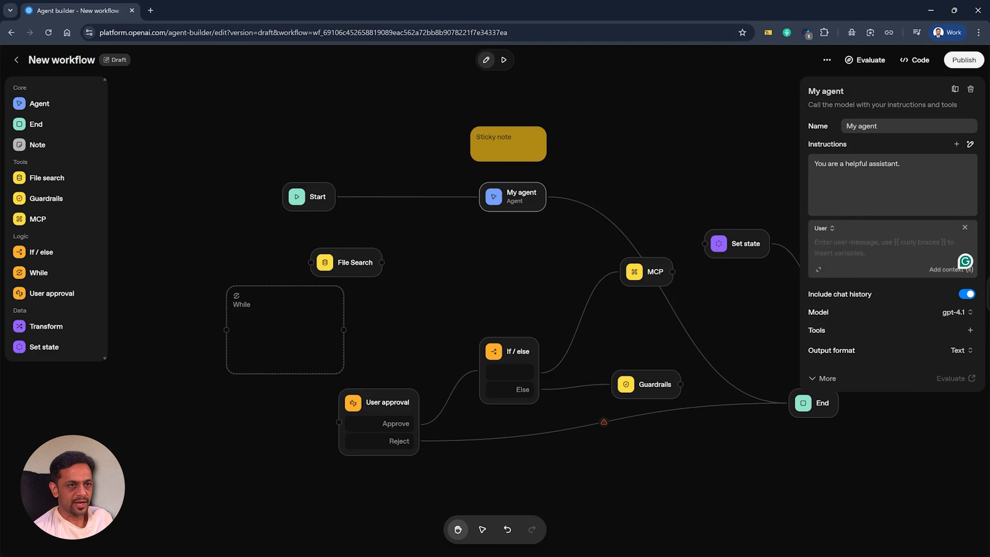
pyautogui.click(862, 178)
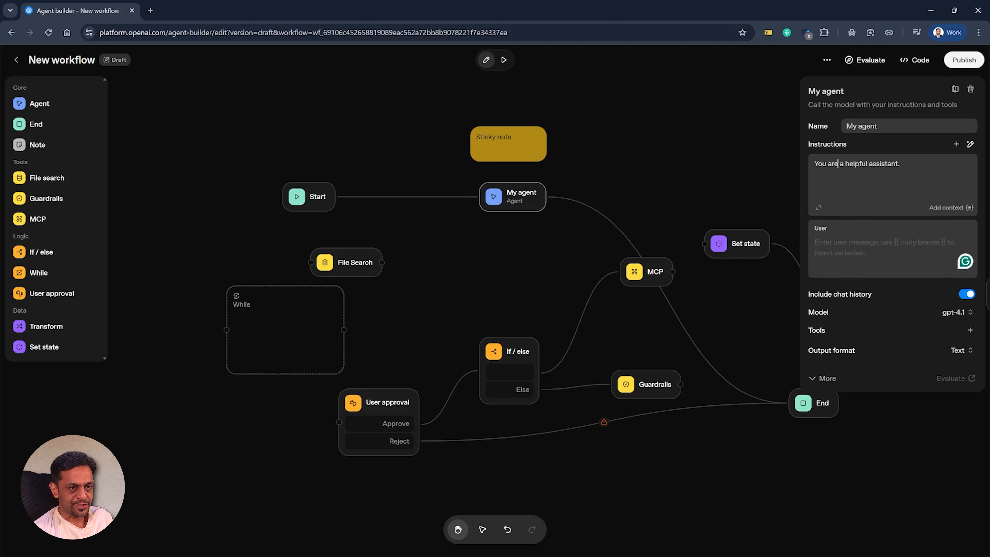
# Step: Examine My agent's chat history setting and its model, tool and output format options without changing them
pyautogui.moveTo(854, 301)
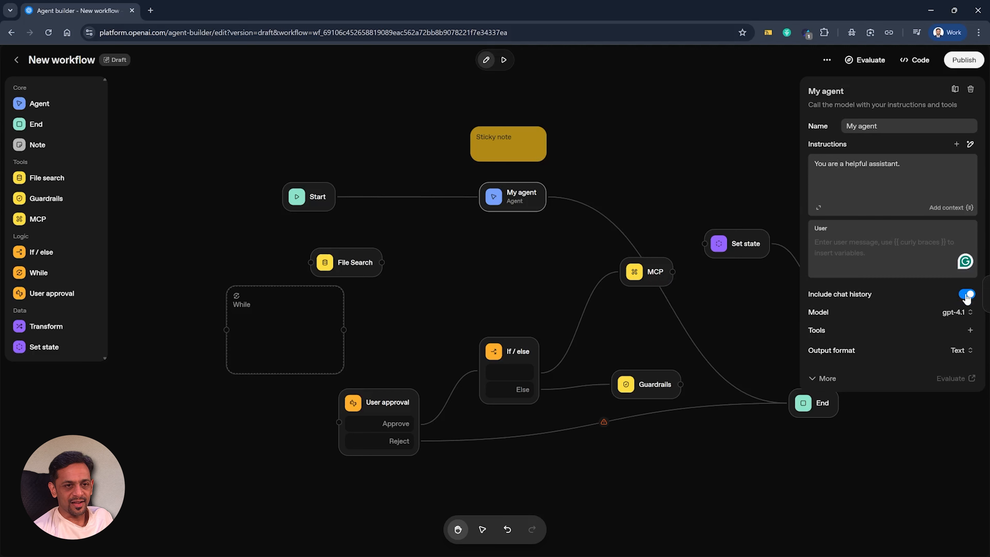
pyautogui.click(958, 314)
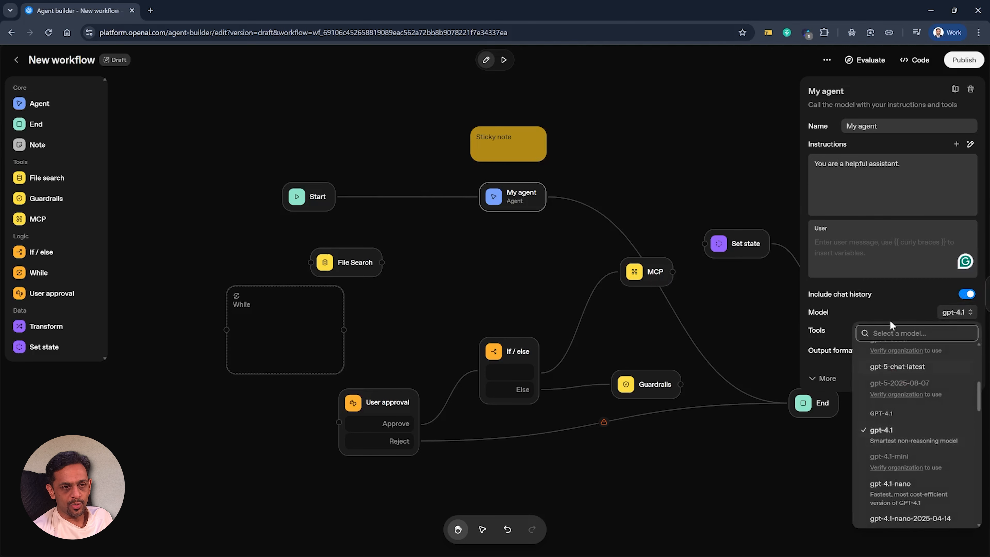
pyautogui.click(890, 308)
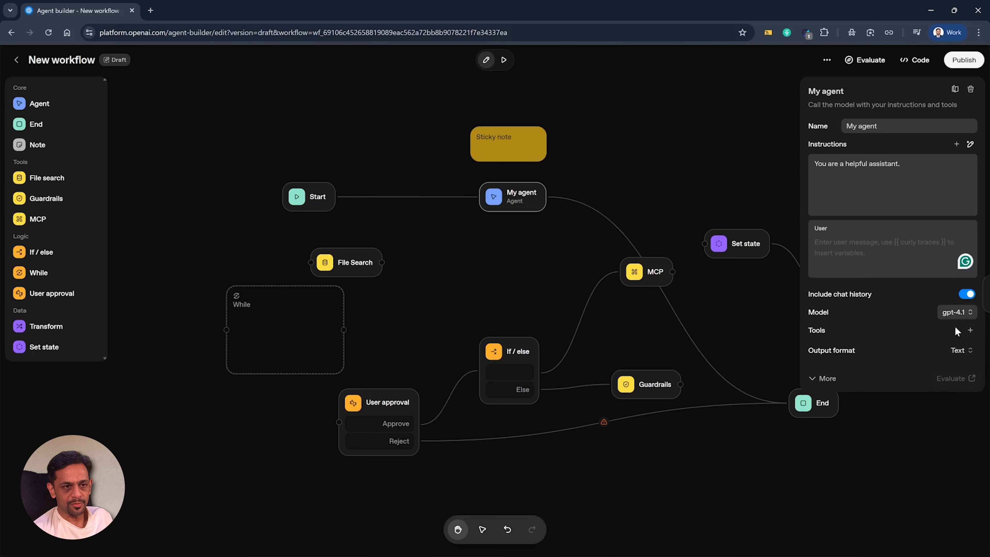
pyautogui.click(970, 330)
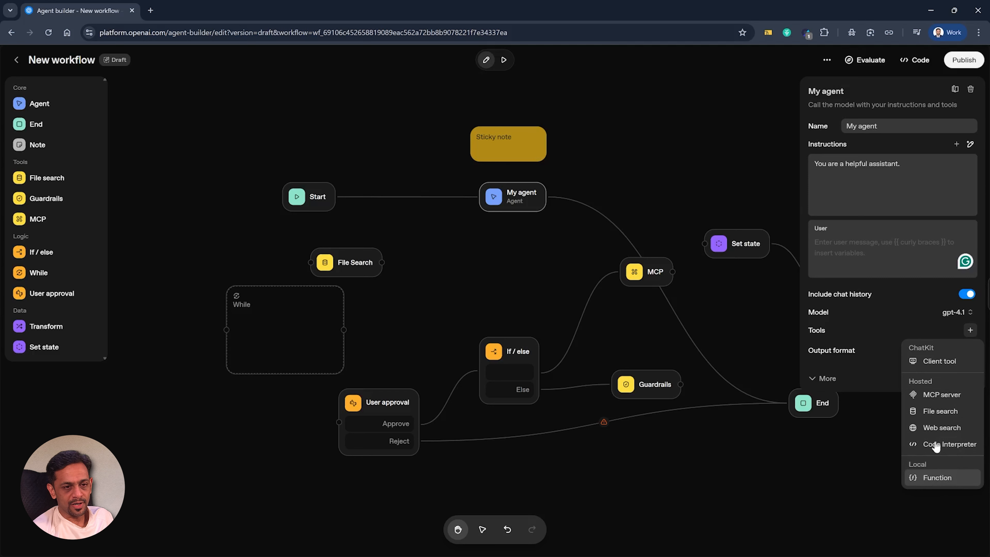
pyautogui.click(887, 313)
pyautogui.click(959, 353)
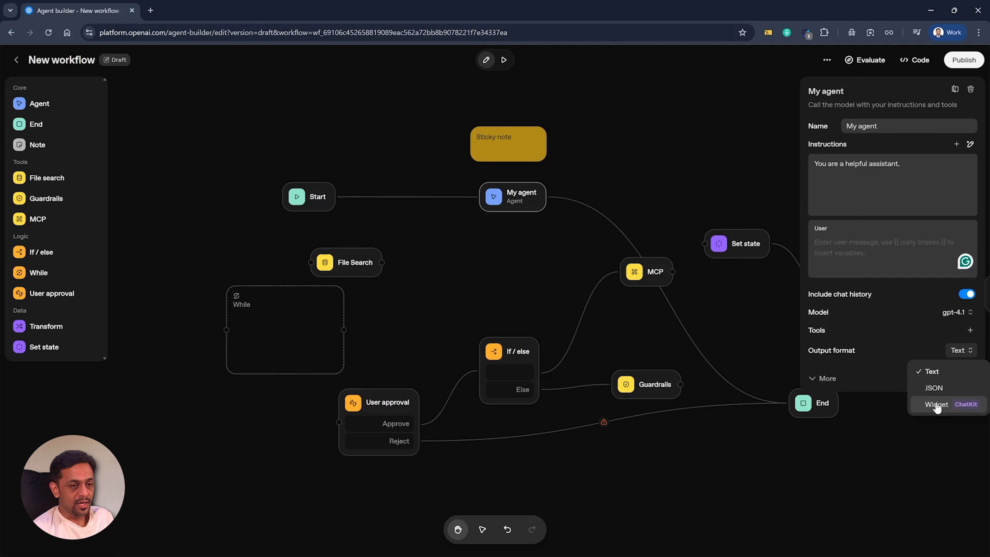
pyautogui.click(888, 361)
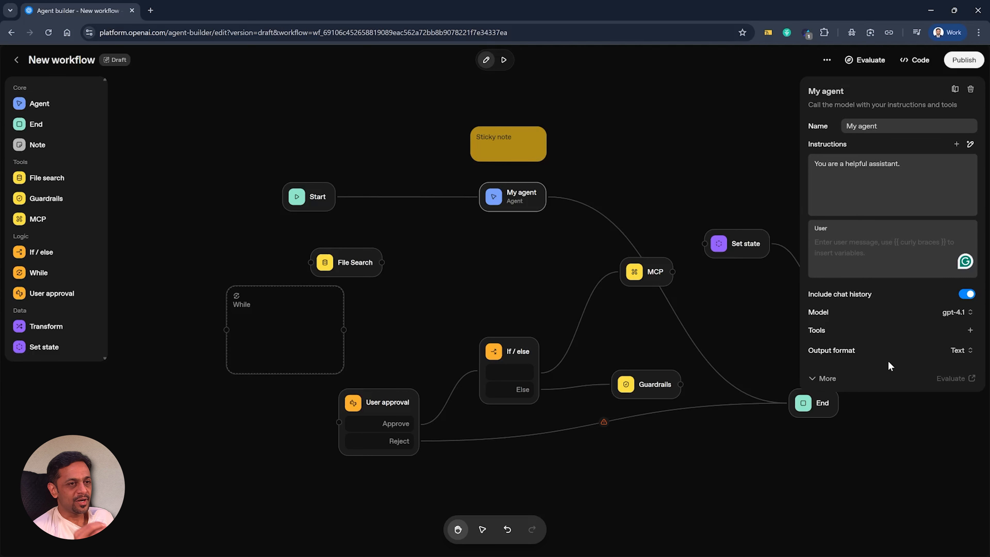
# Step: Leave the workflow and open the Planning helper template from the Agent Builder templates
pyautogui.click(736, 188)
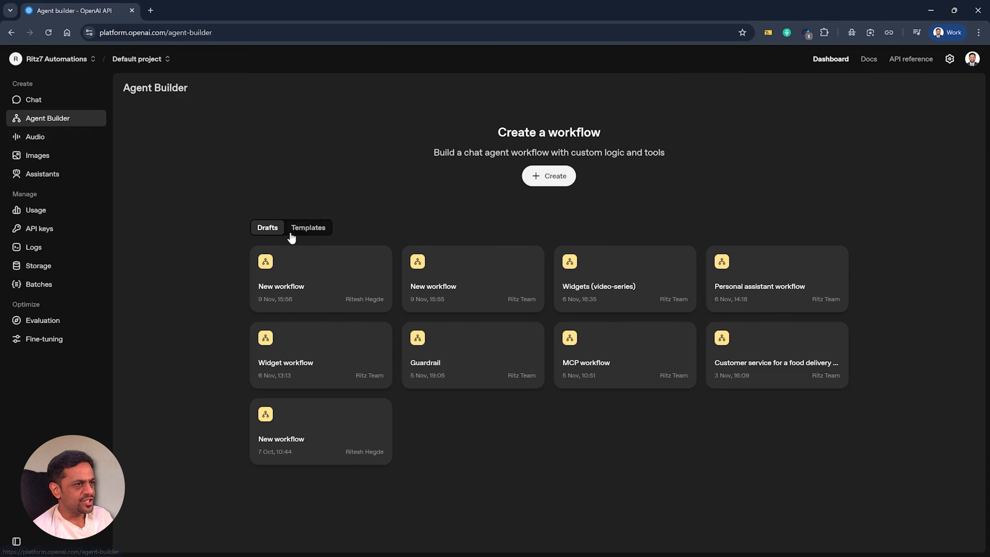
pyautogui.click(304, 229)
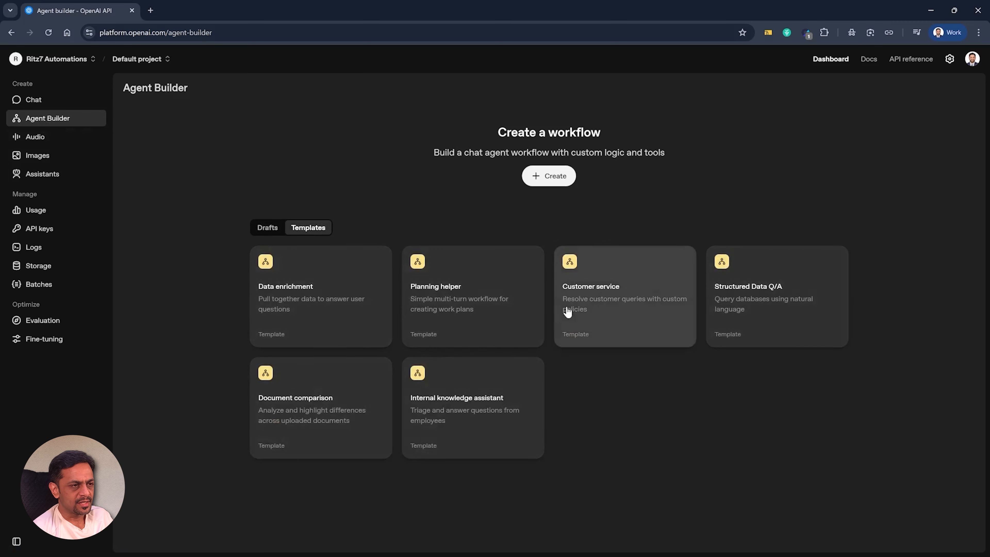
pyautogui.click(444, 277)
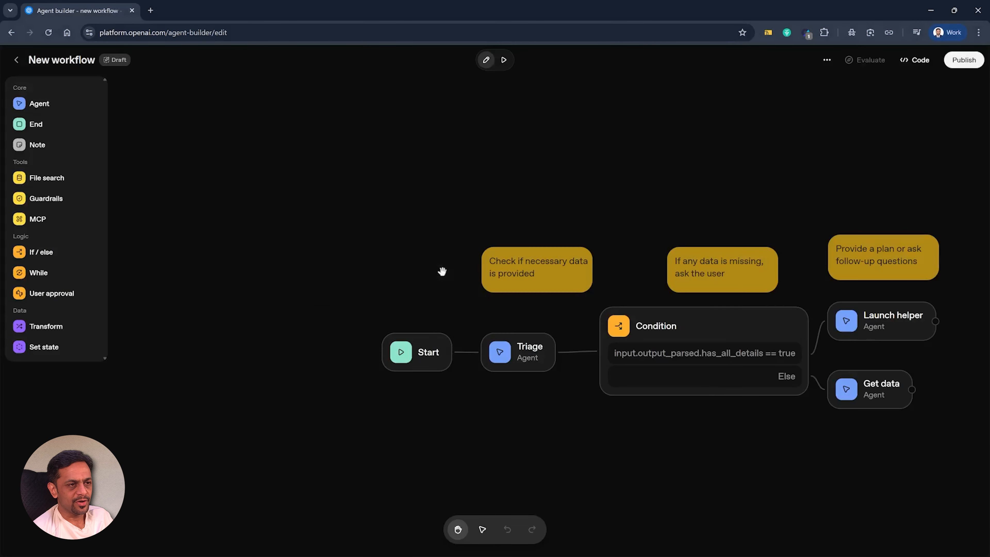
# Step: Examine the settings of the Triage and Get data agents in the Planning helper workflow
pyautogui.scroll(-2, 465, 333)
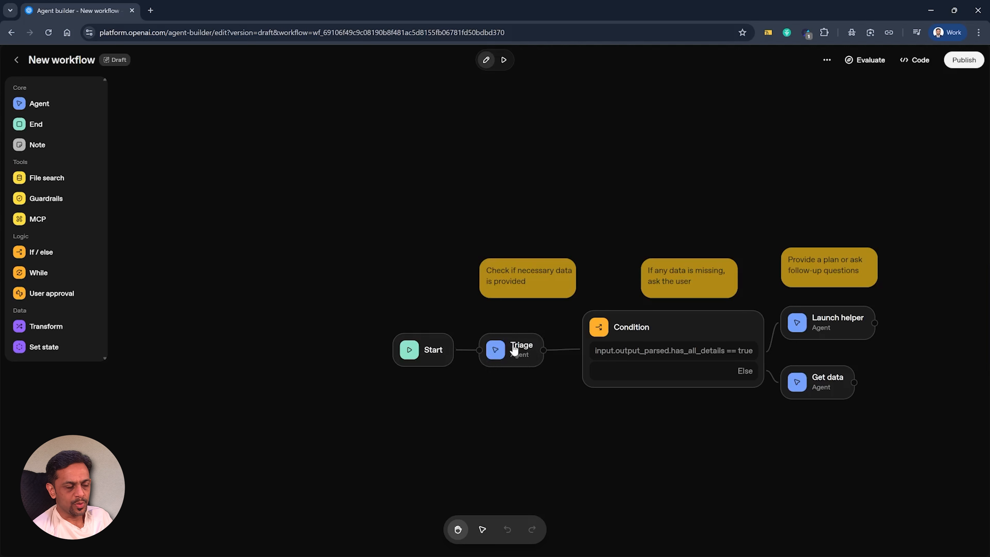
pyautogui.click(523, 353)
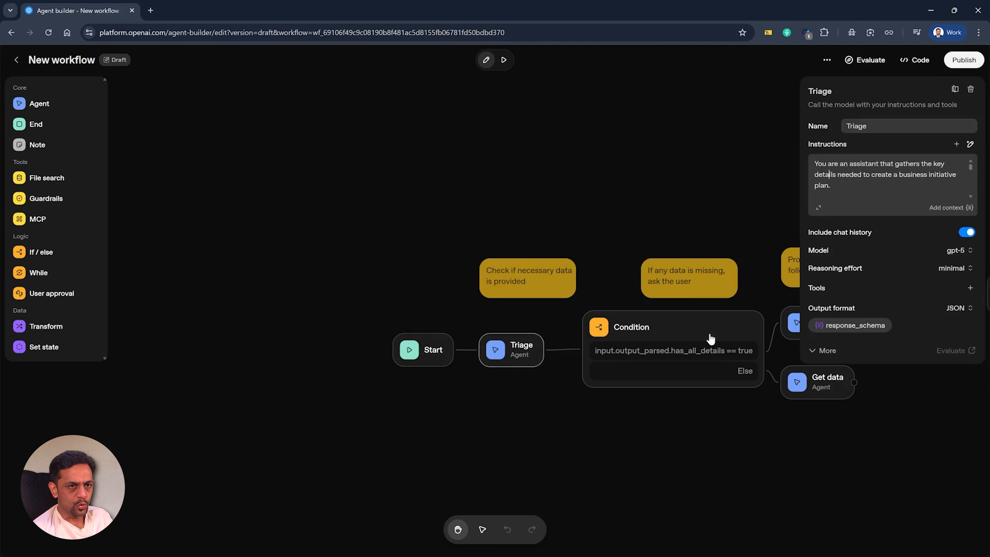
pyautogui.click(615, 287)
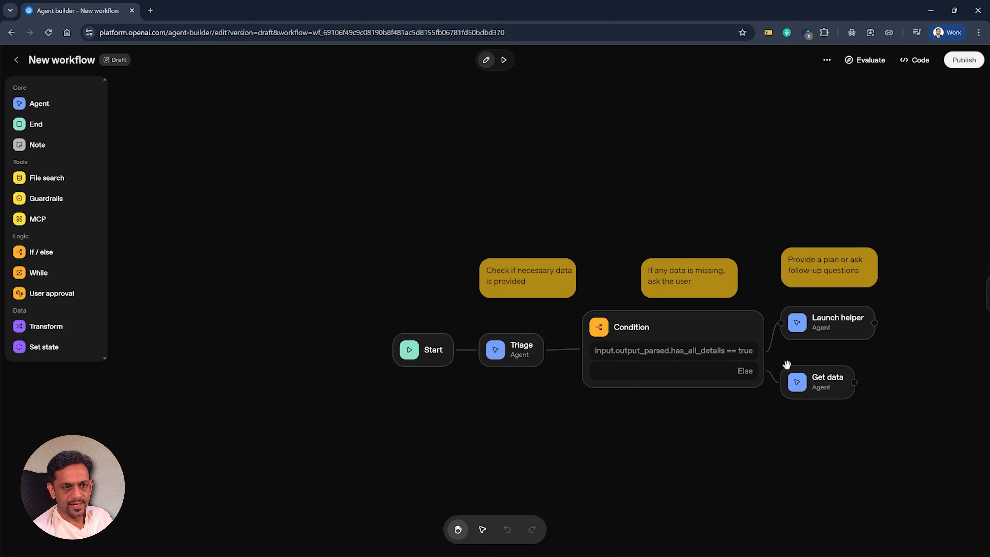
pyautogui.click(818, 385)
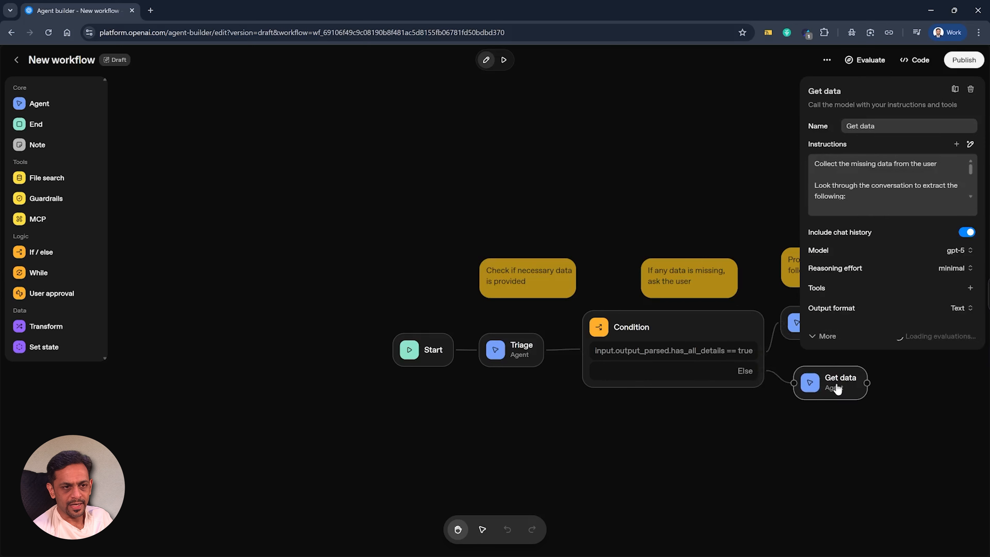
pyautogui.click(837, 432)
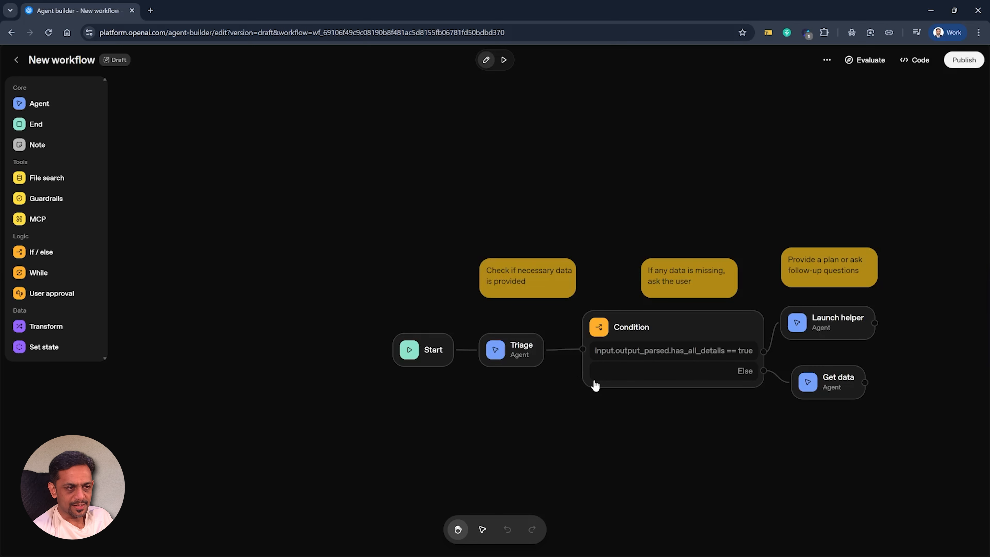
# Step: Read the Triage agent's full instructions in the expanded editor, highlight the JSON return block, and close without saving
pyautogui.click(519, 350)
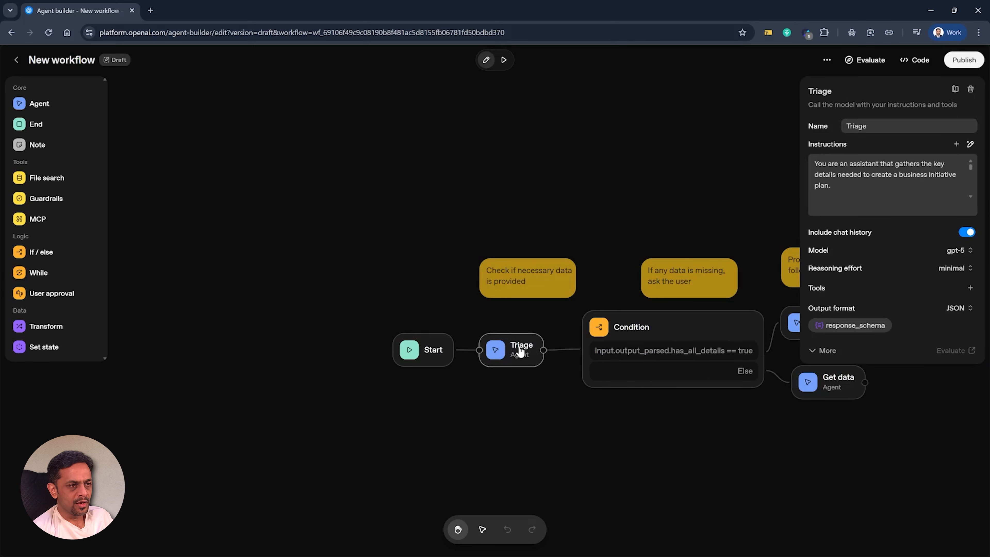
pyautogui.click(827, 164)
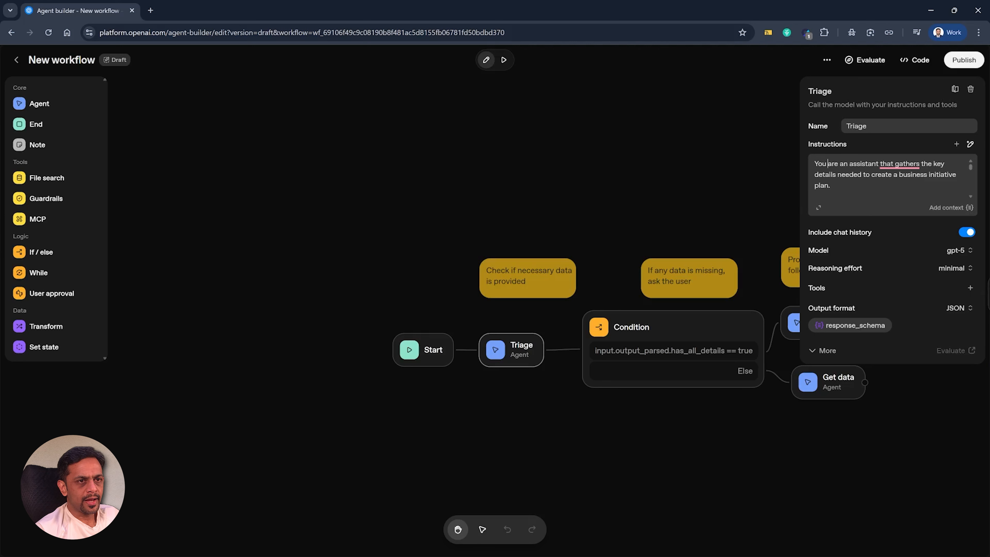
pyautogui.click(832, 175)
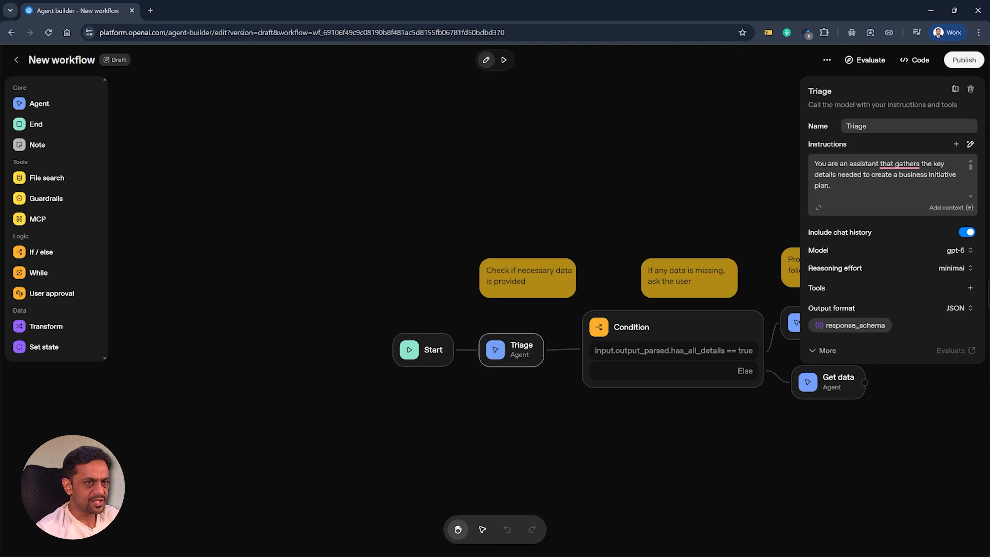
pyautogui.click(819, 208)
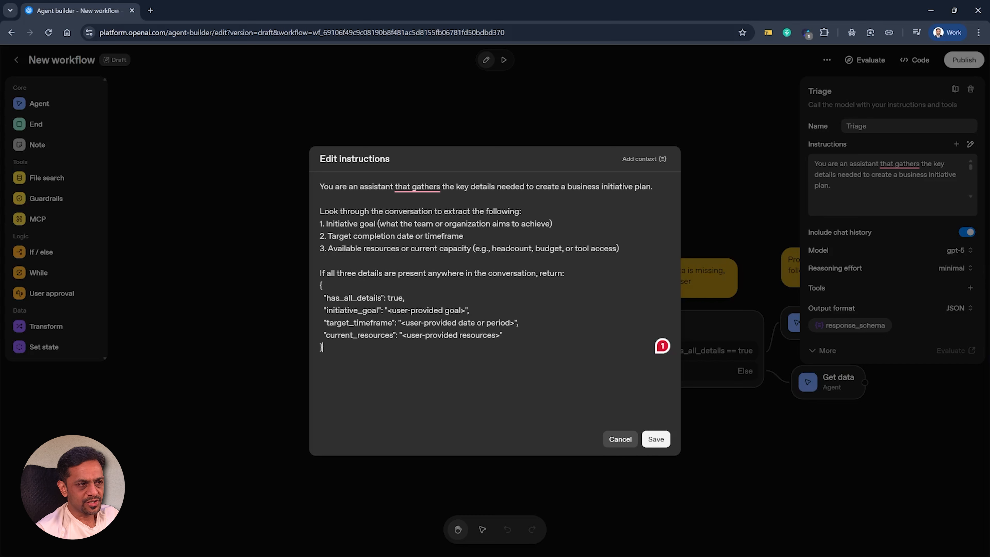
pyautogui.moveTo(320, 285); pyautogui.dragTo(322, 347)
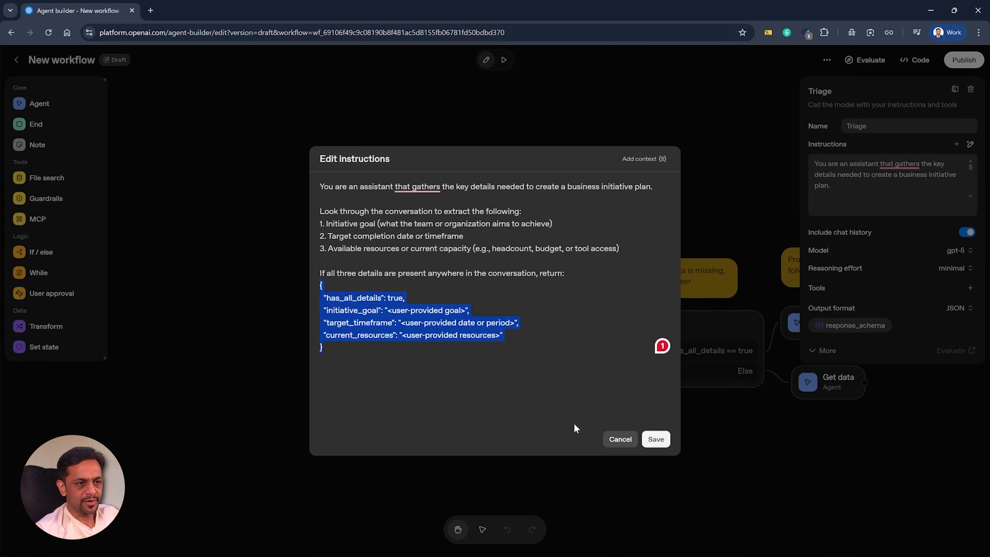
pyautogui.click(626, 441)
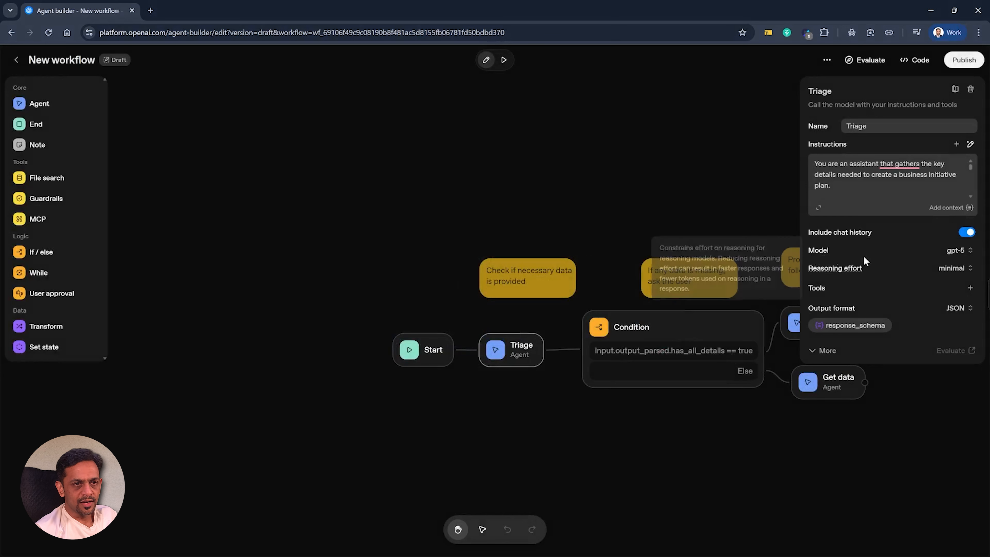
# Step: Examine the Triage agent's reasoning effort options and its response_schema properties without changing them
pyautogui.moveTo(862, 273)
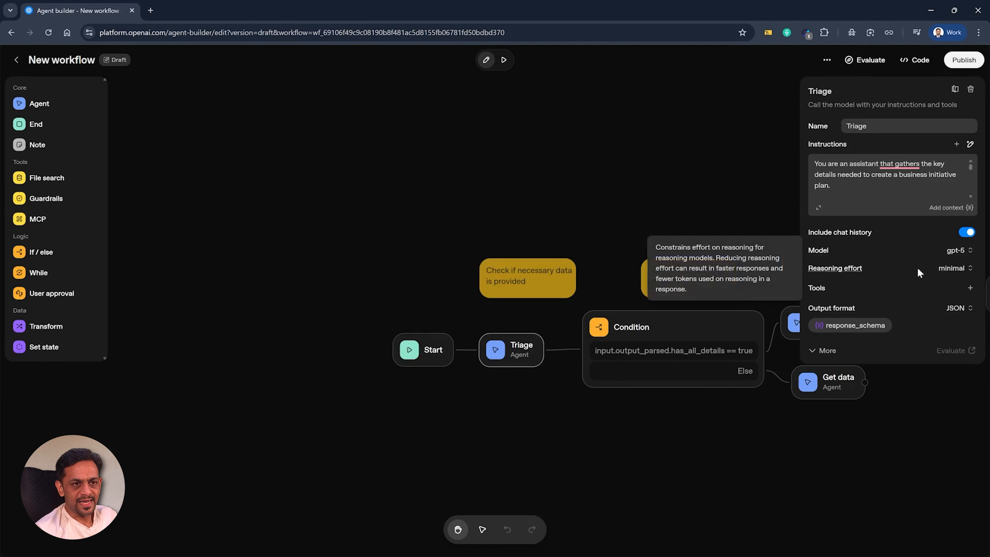
pyautogui.click(949, 272)
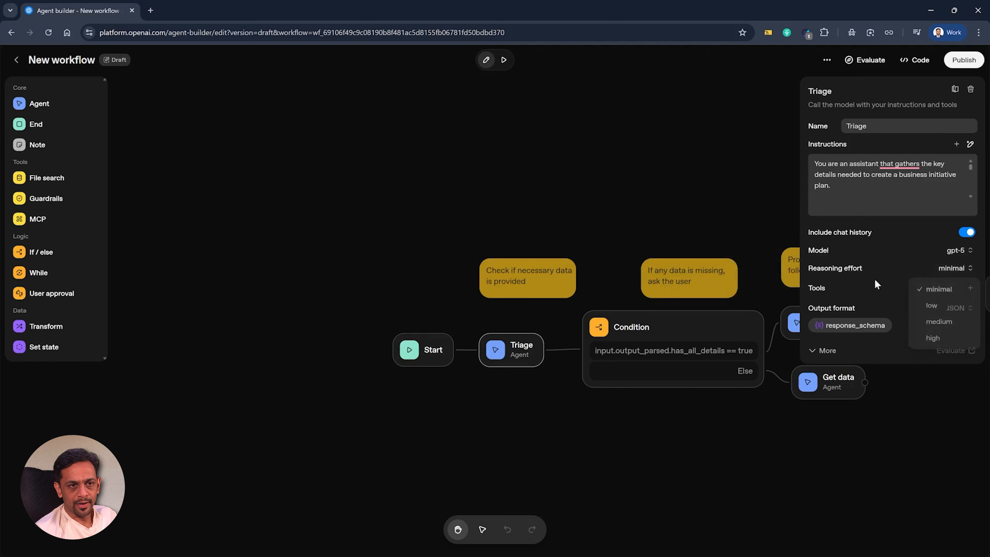
pyautogui.click(953, 272)
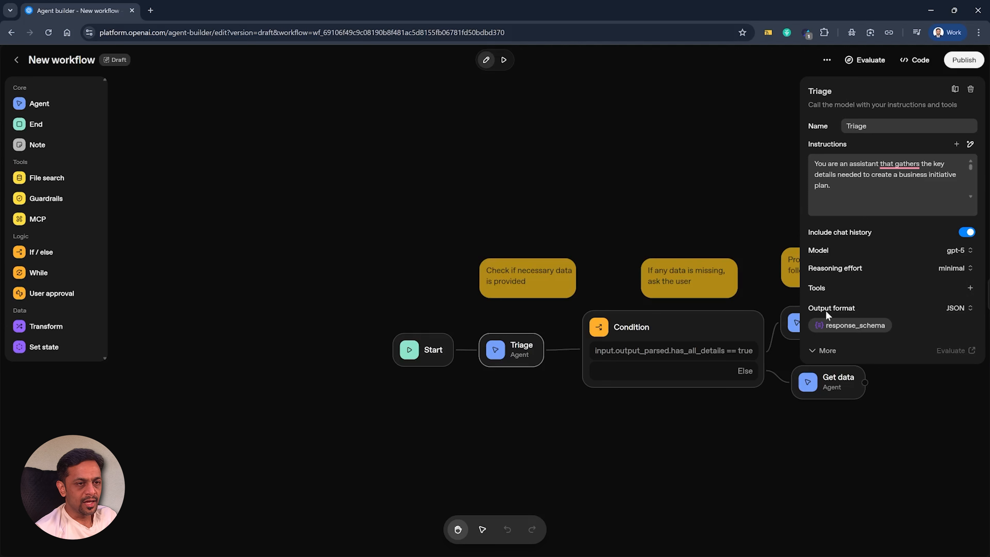
pyautogui.click(833, 328)
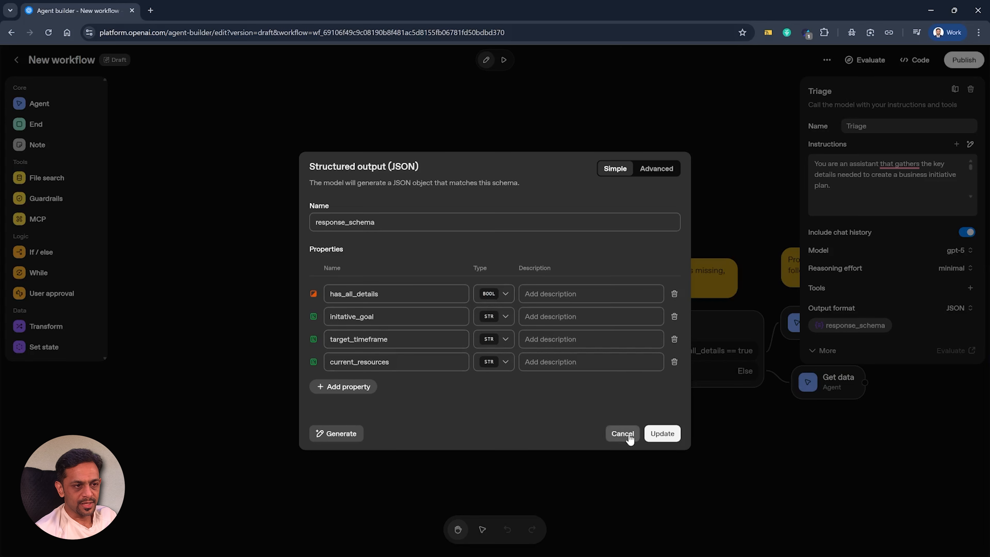
pyautogui.click(622, 433)
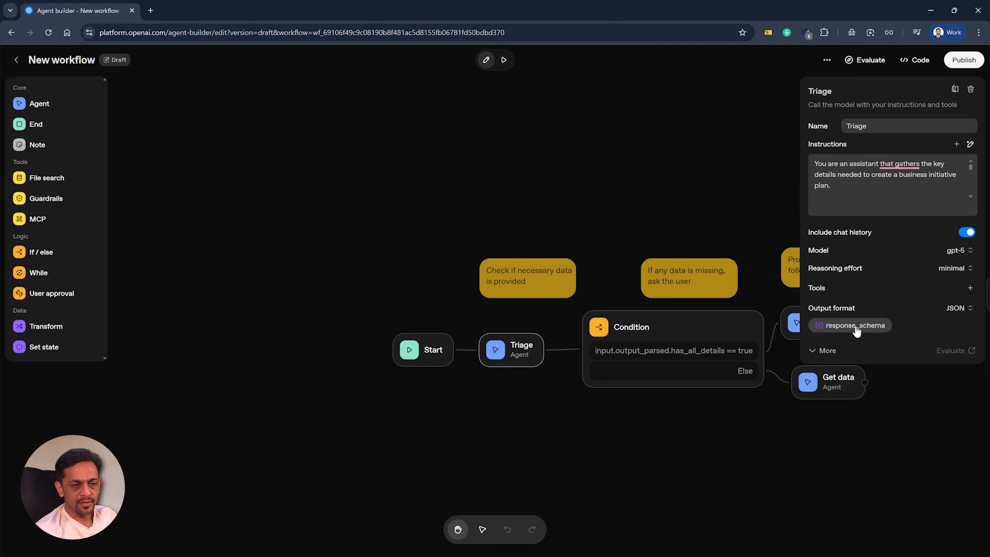
# Step: Compare the Condition node's if/else expression with the has_all_details property in the Triage agent's response_schema, leaving both unedited
pyautogui.click(670, 340)
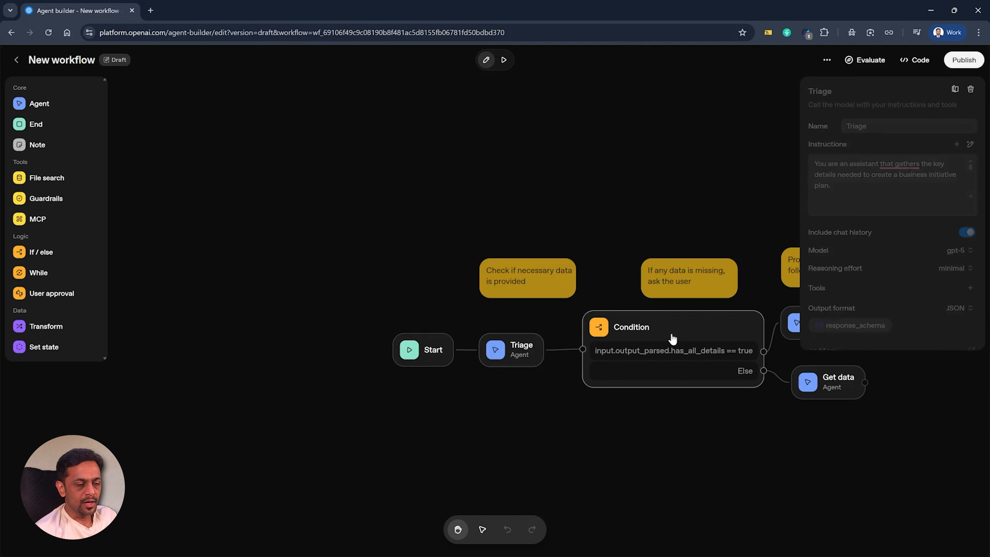
pyautogui.click(522, 351)
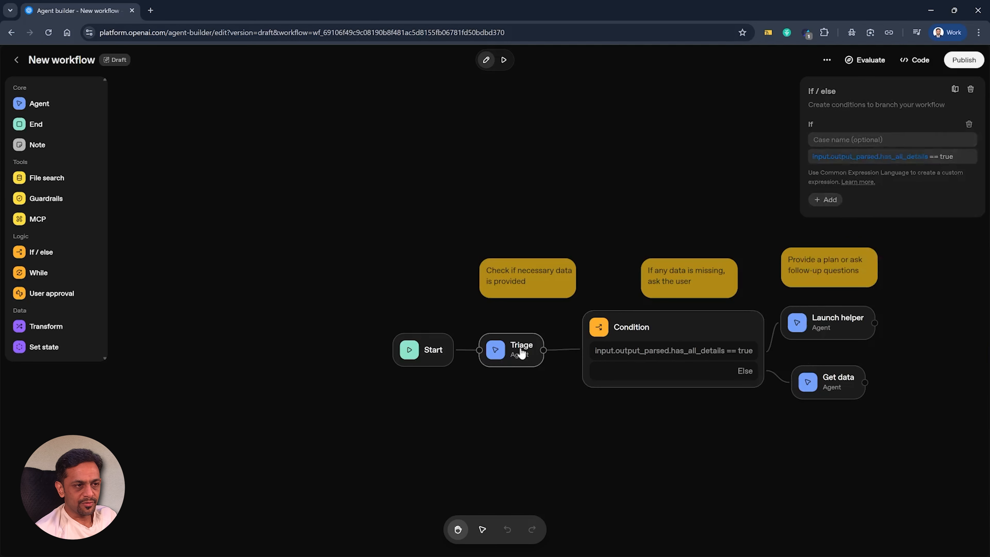
pyautogui.click(844, 327)
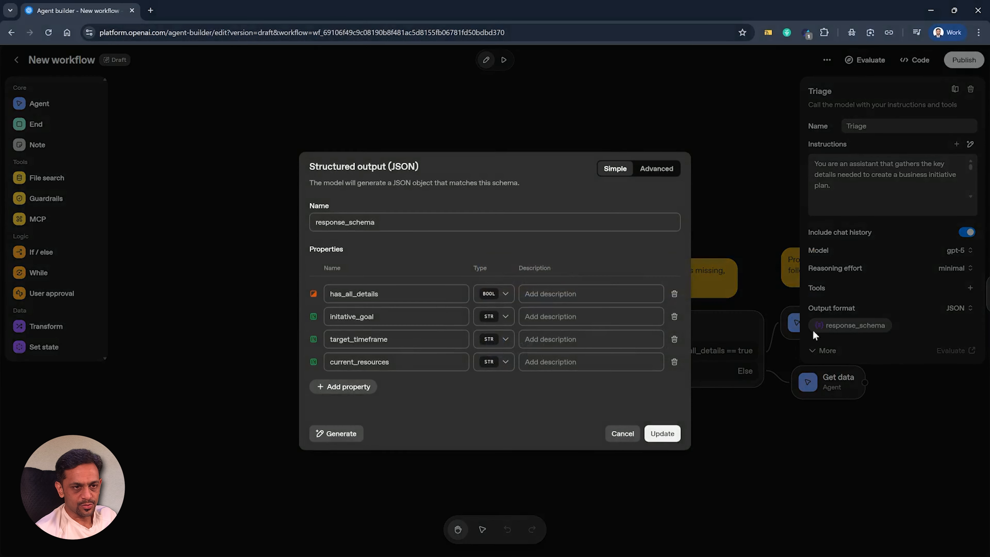
pyautogui.click(717, 330)
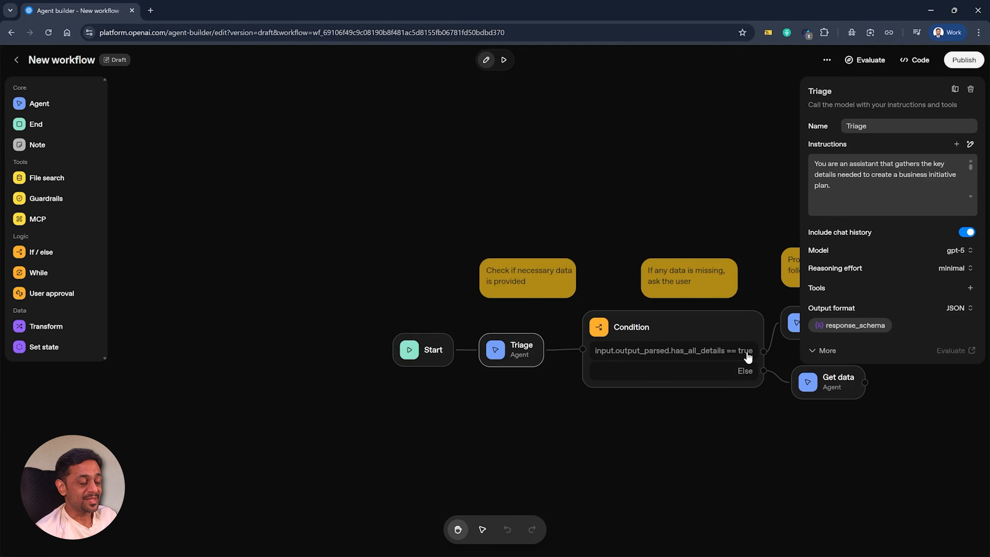
pyautogui.click(761, 206)
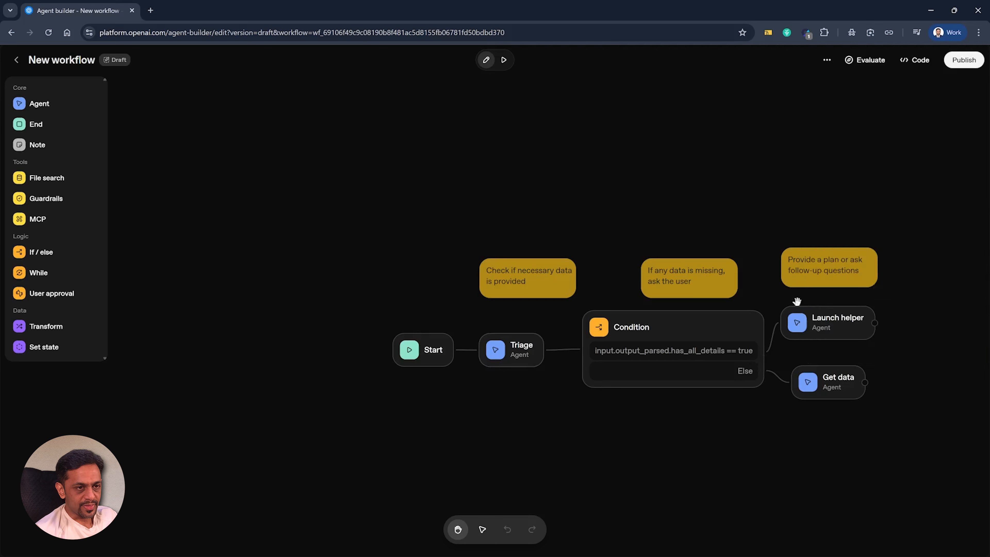
# Step: Examine the Launch helper agent's settings and read its full instructions in the expanded editor, closing without saving
pyautogui.click(832, 331)
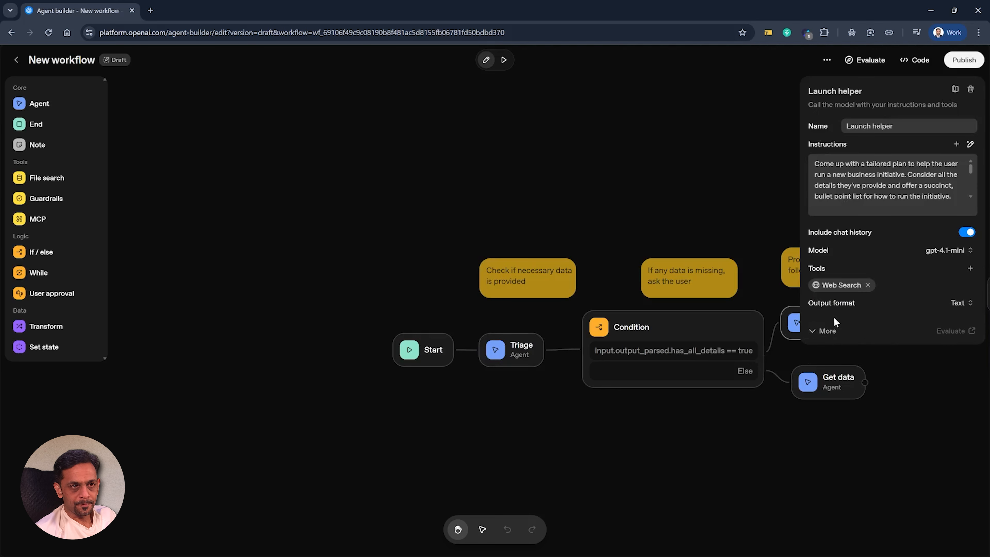
pyautogui.click(762, 214)
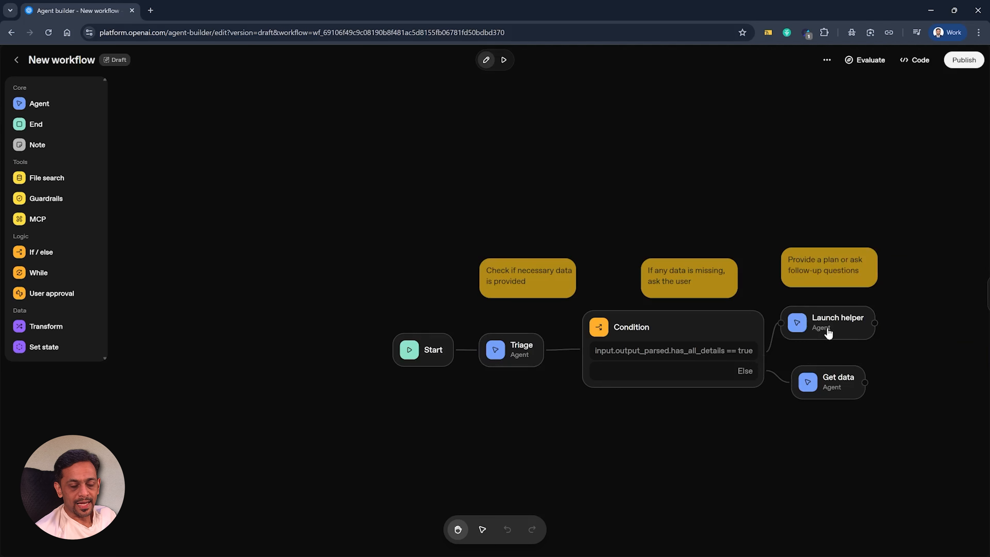
pyautogui.click(829, 332)
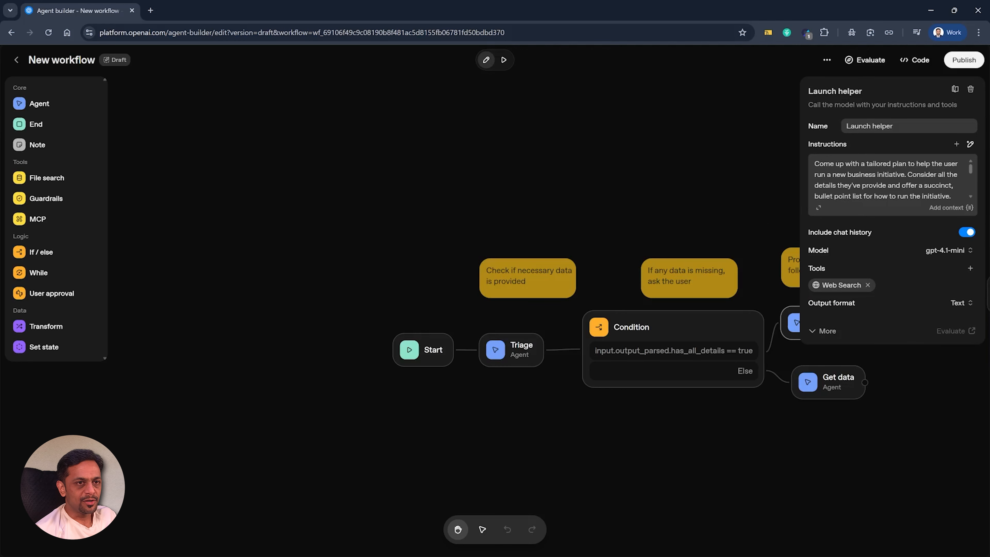
pyautogui.click(820, 208)
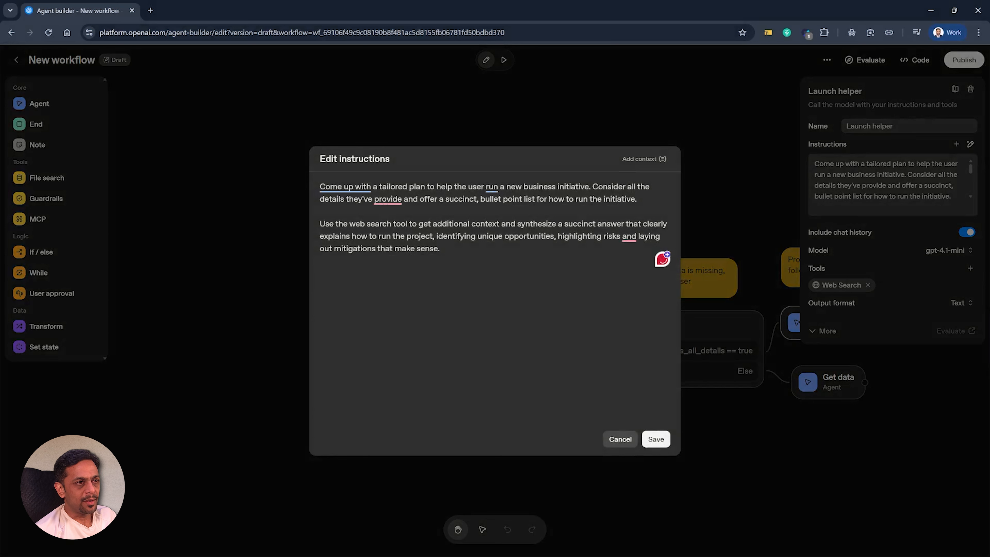
pyautogui.moveTo(492, 188)
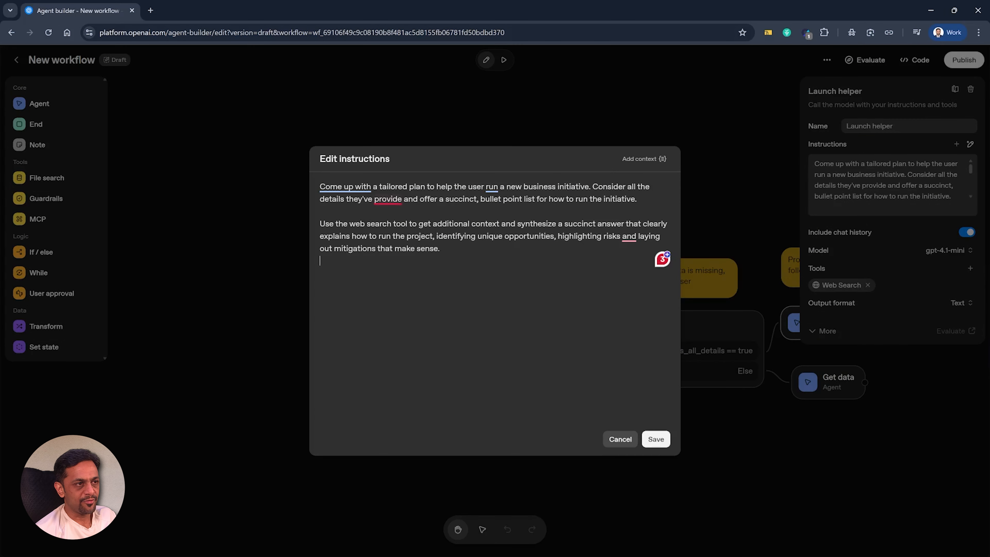
pyautogui.moveTo(388, 199)
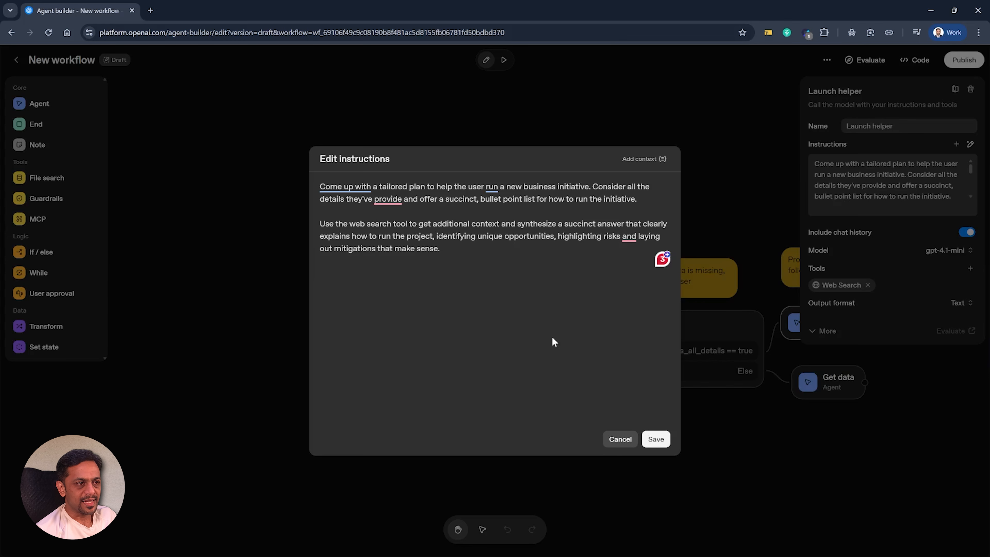
pyautogui.click(623, 440)
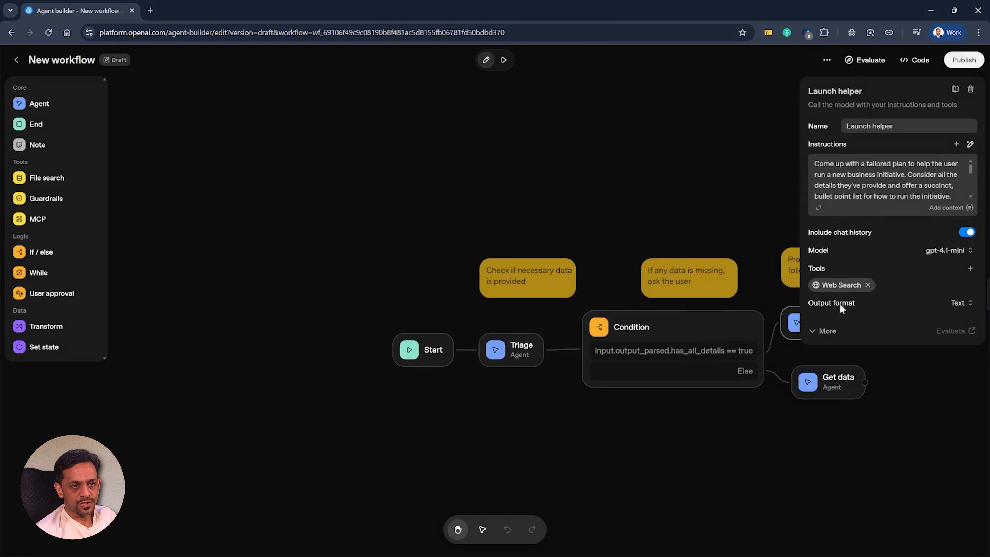
pyautogui.click(728, 194)
# Step: Examine the Get data agent's settings and read its full instructions in the expanded editor, closing without saving
pyautogui.click(840, 388)
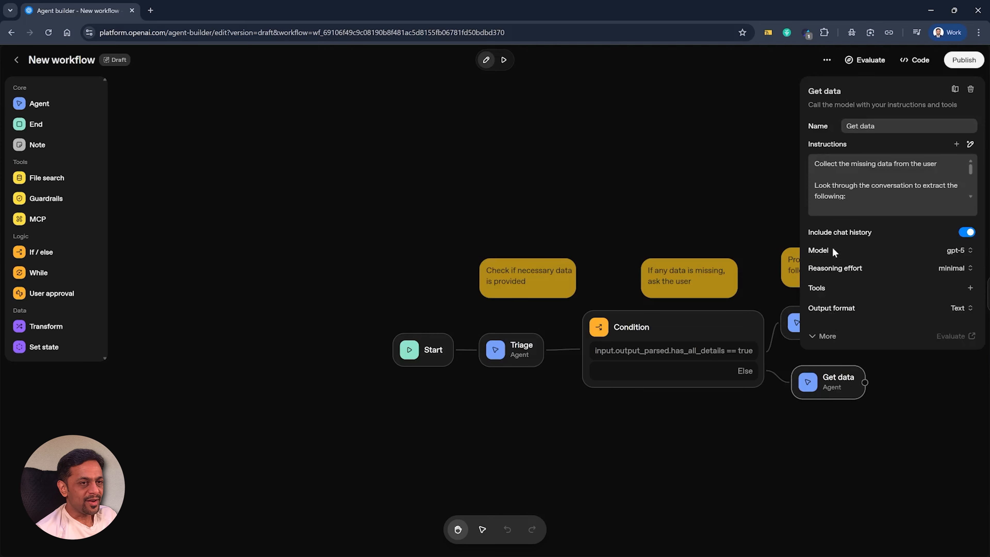
pyautogui.click(819, 210)
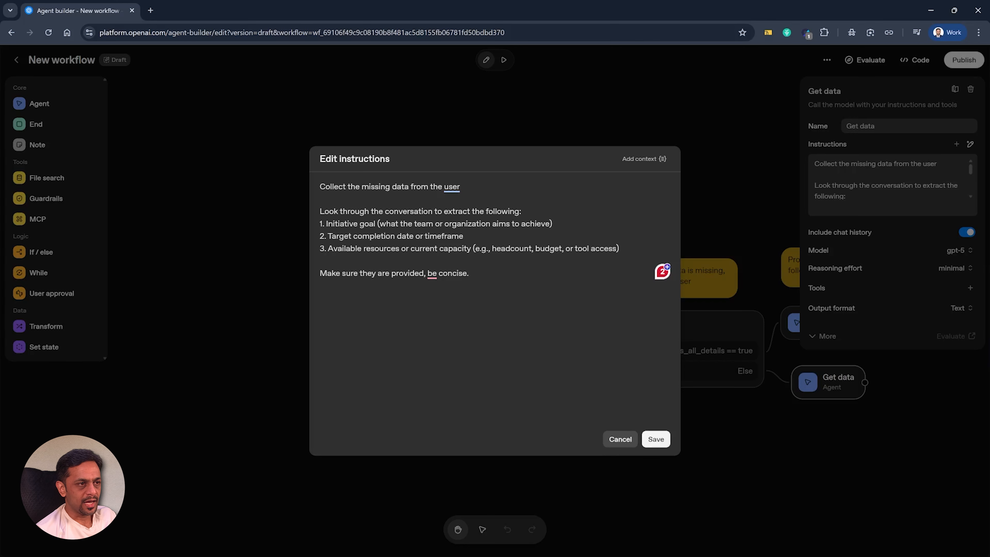
pyautogui.click(620, 439)
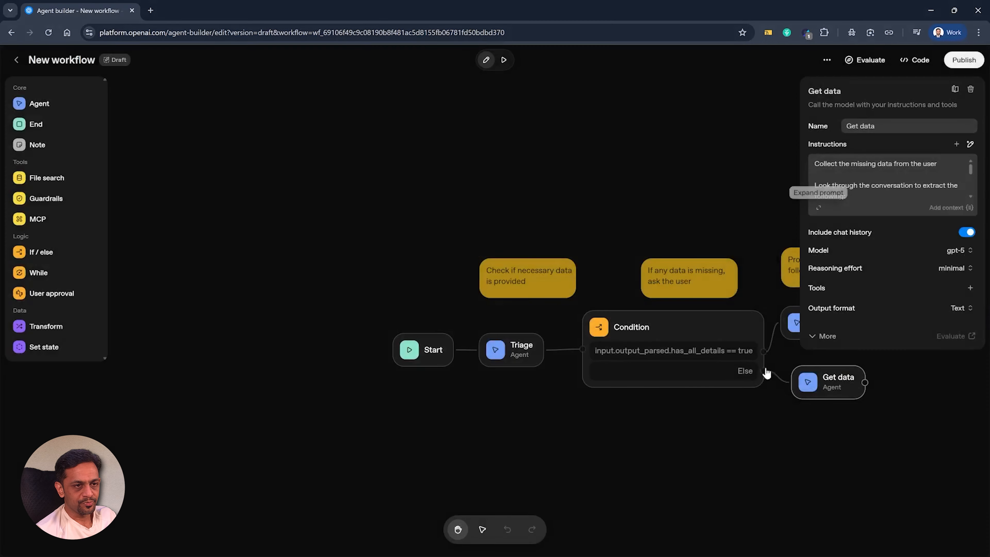
pyautogui.click(761, 194)
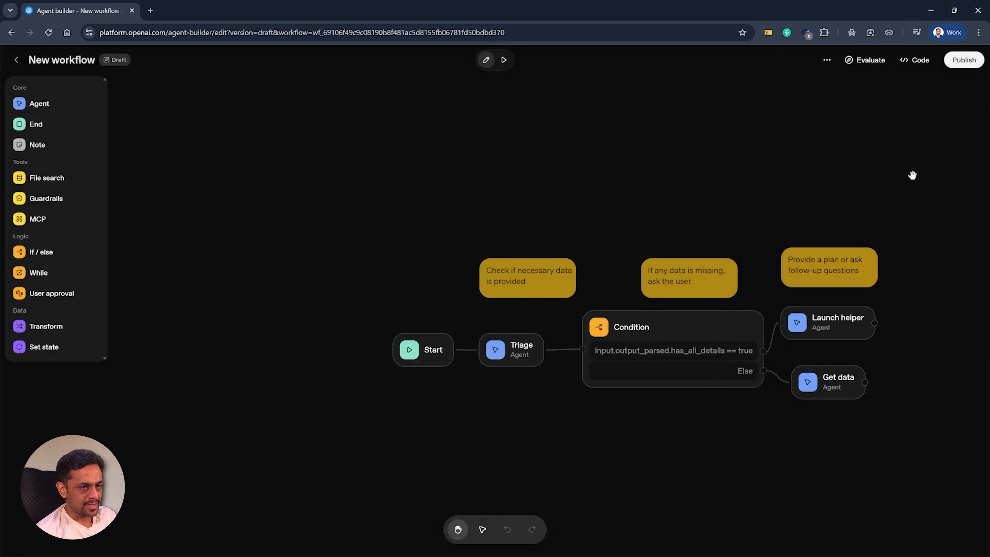
# Step: Publish the workflow under the name Template-test
pyautogui.click(963, 59)
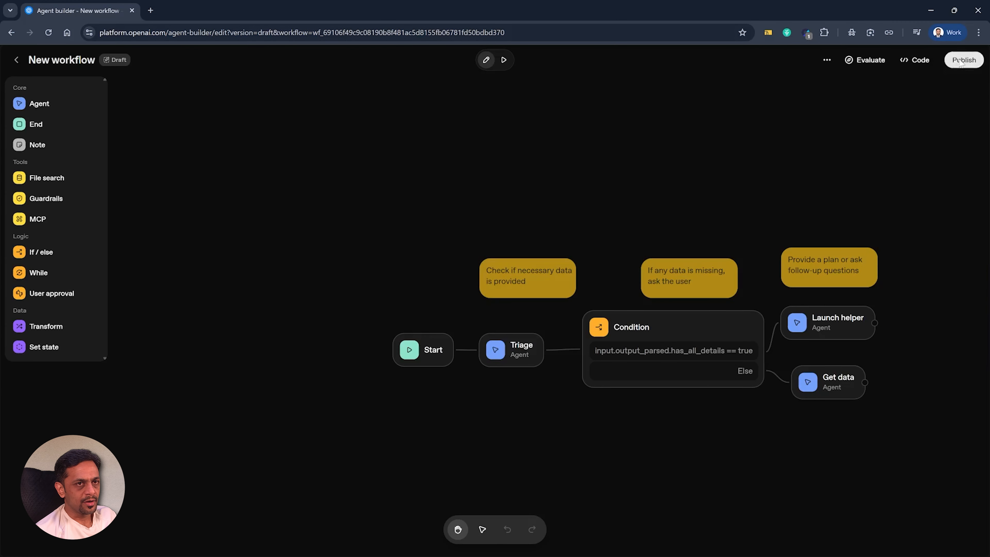
pyautogui.tripleClick(466, 323)
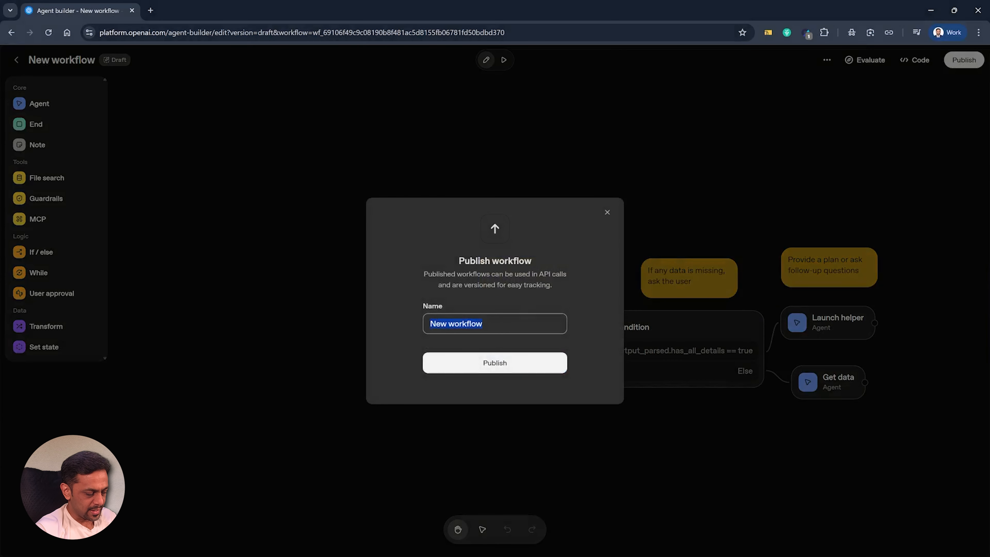
pyautogui.write('Templa')
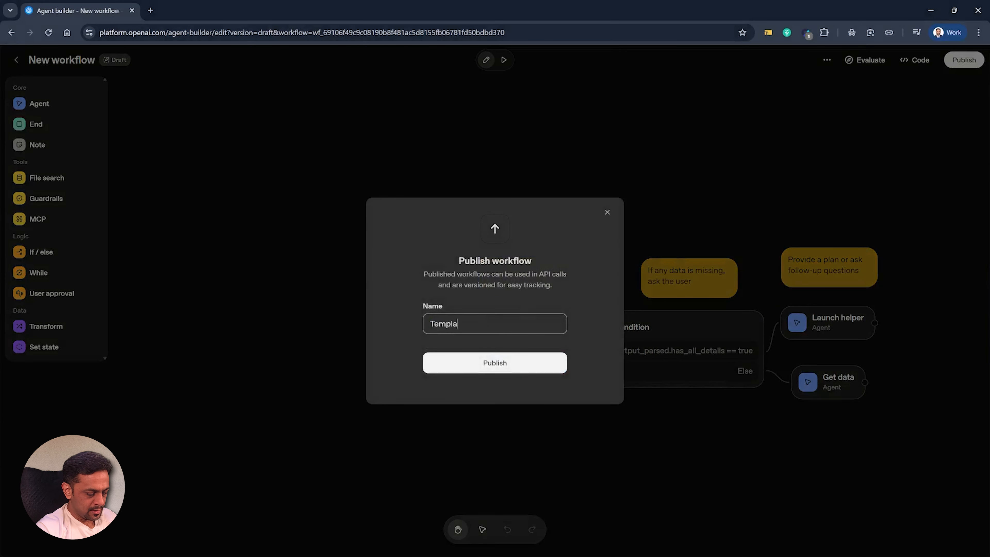
pyautogui.write('te-test')
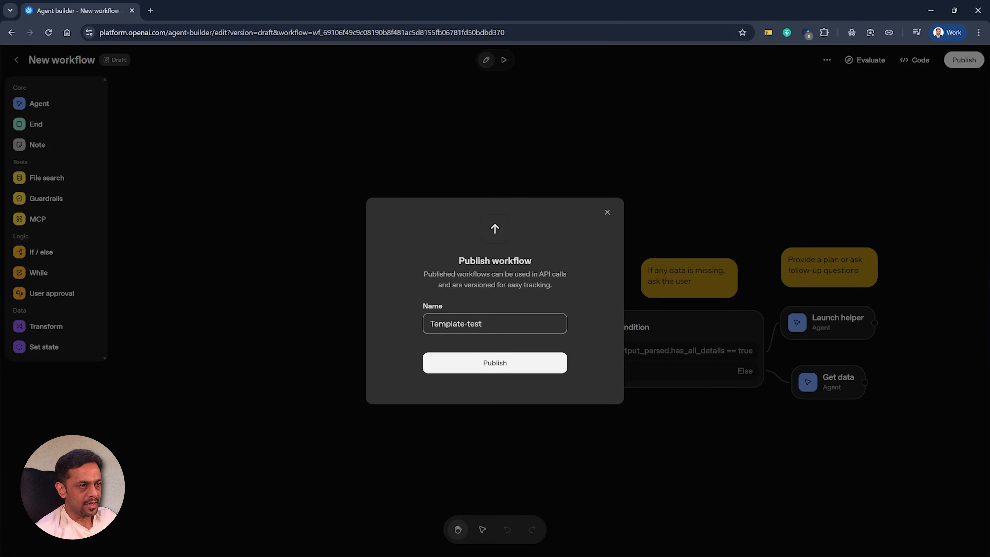
pyautogui.click(491, 362)
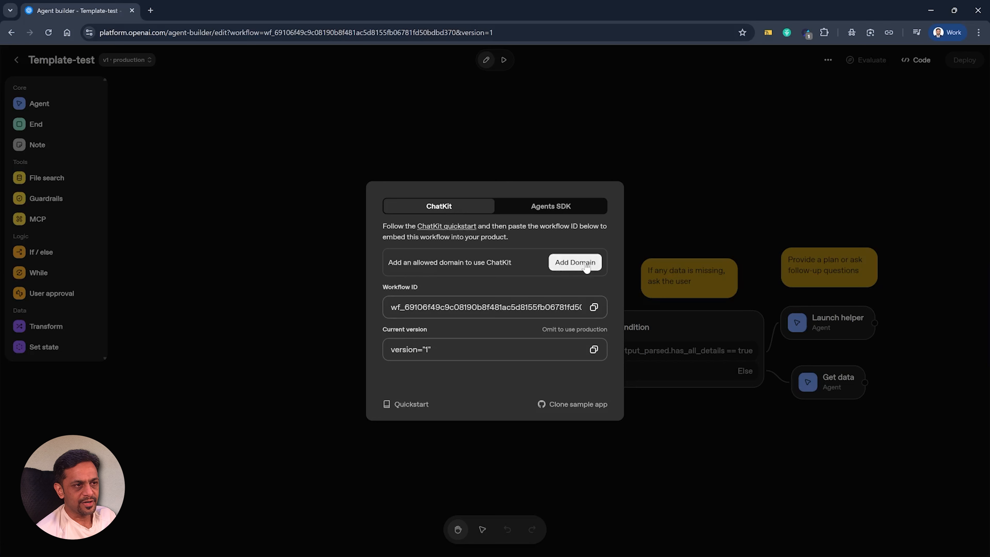
# Step: View the Agents SDK code and ChatKit deployment details of the published workflow, and close the dialog
pyautogui.click(546, 208)
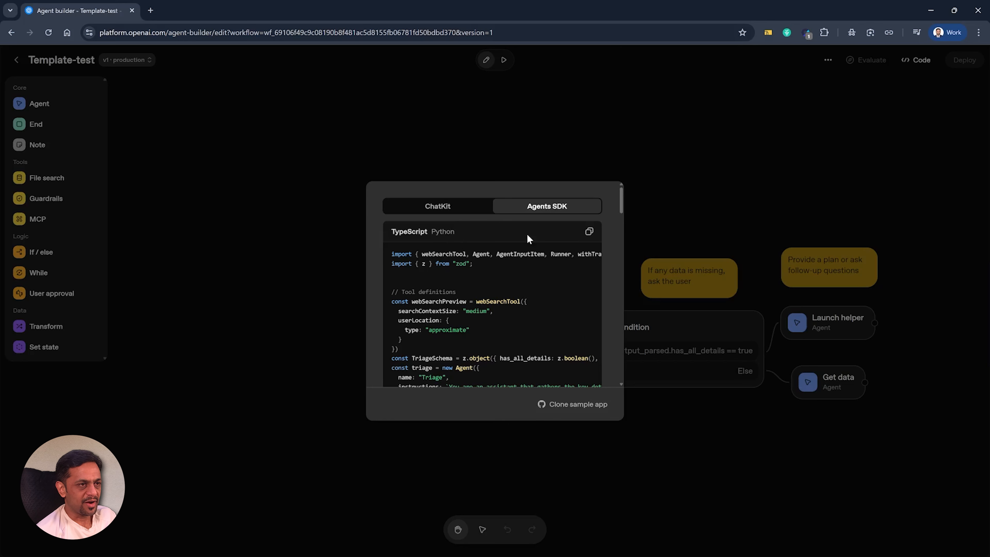
pyautogui.click(449, 210)
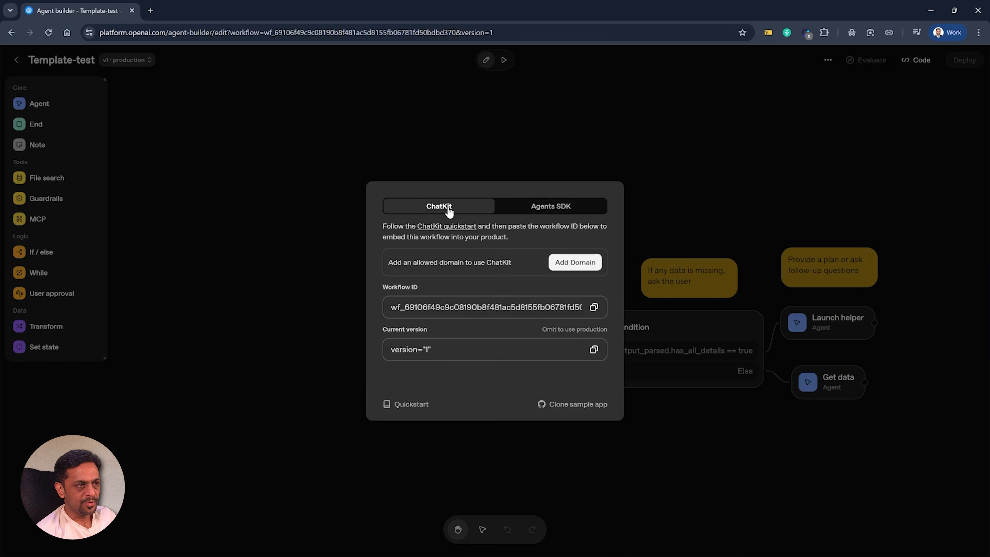
pyautogui.click(643, 433)
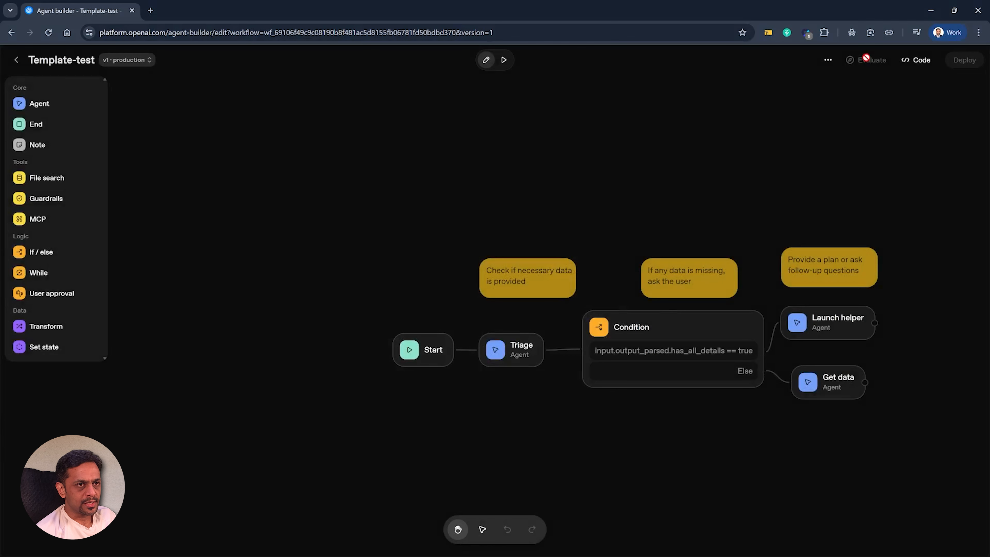
# Step: Preview the workflow and send the pasted prompt about migrating internal tools from AWS to Google Cloud within six months on a ₹8 lakhs budget
pyautogui.click(504, 59)
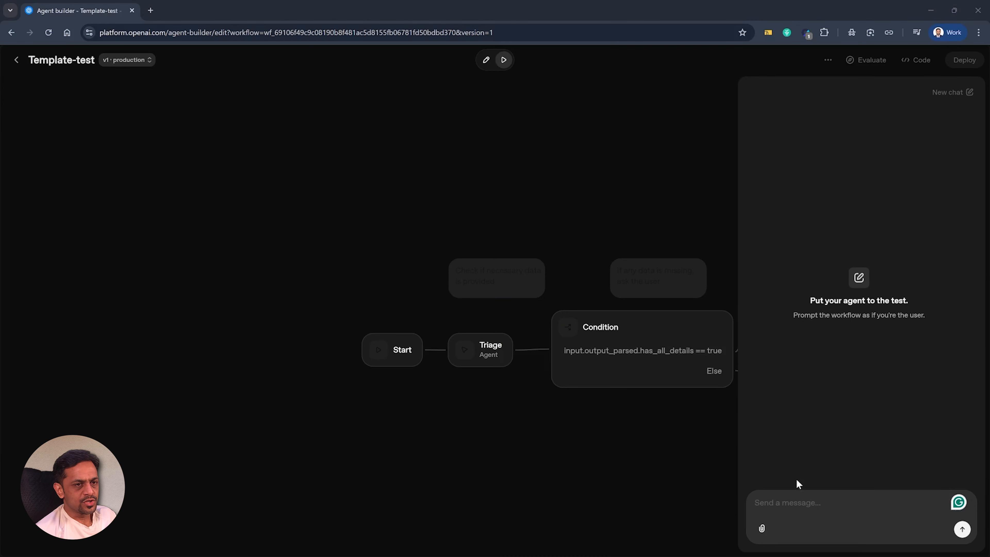
pyautogui.click(785, 503)
pyautogui.hotkey('ctrl', 'v')
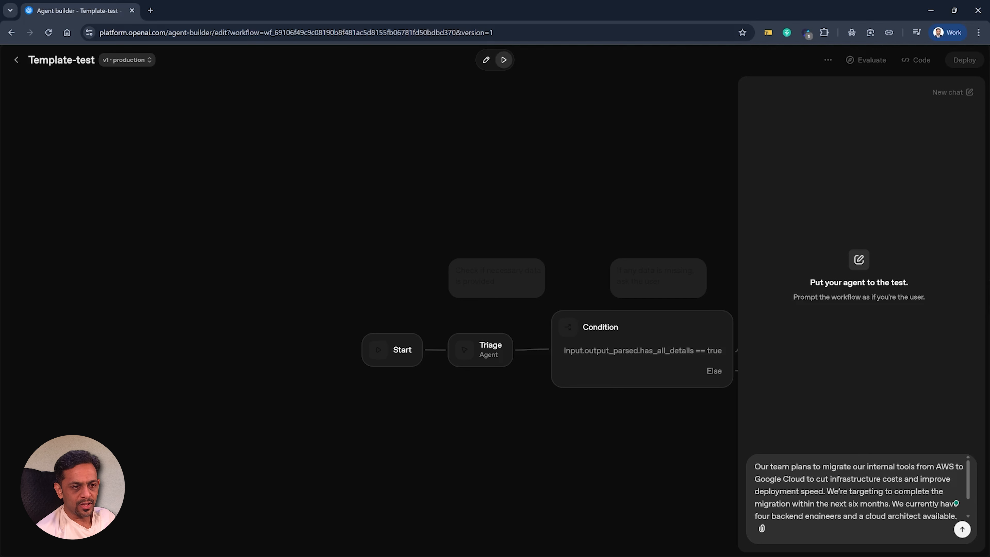
pyautogui.scroll(-1, 858, 492)
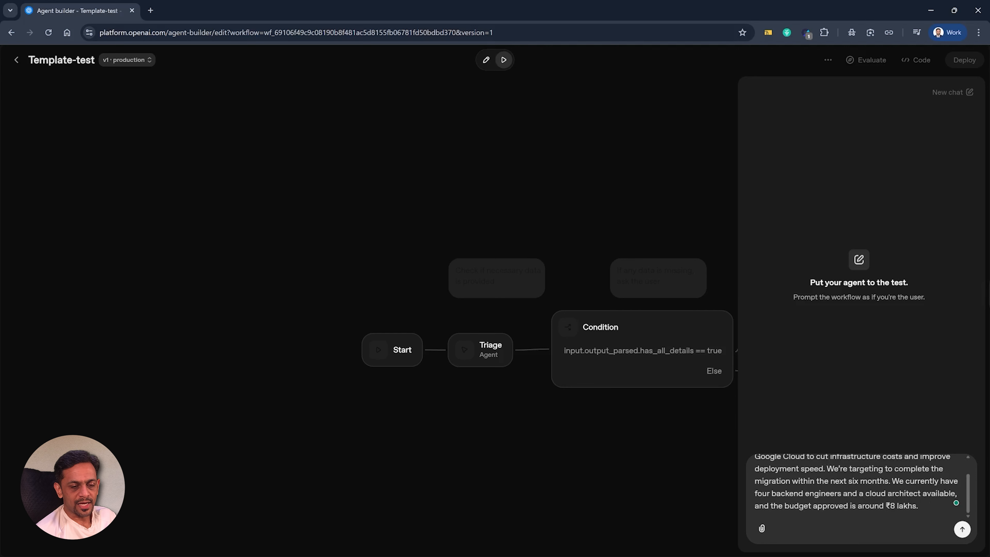
pyautogui.press('Return')
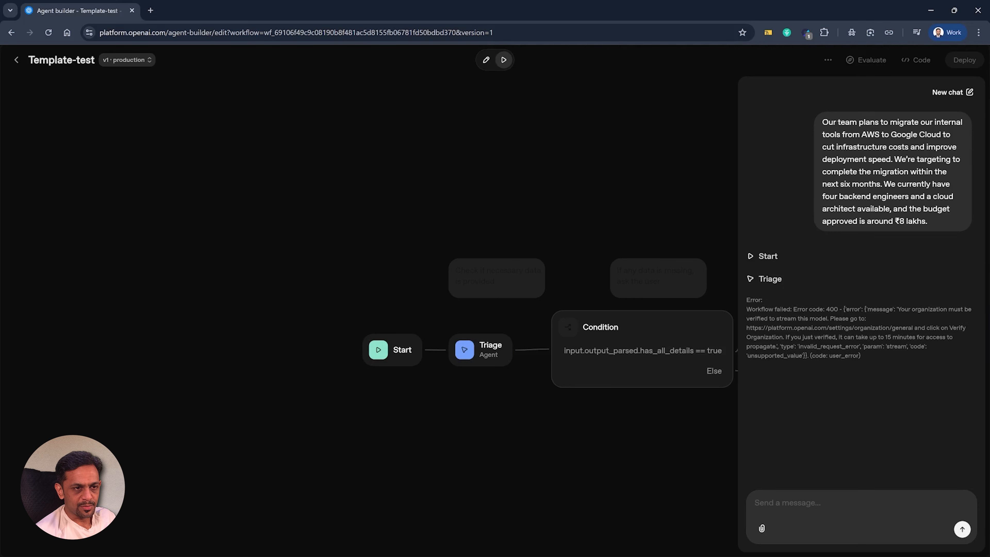
# Step: Return to editing the workflow and set the Triage agent's model to gpt-4.1, leaving the changes unpublished
pyautogui.click(692, 221)
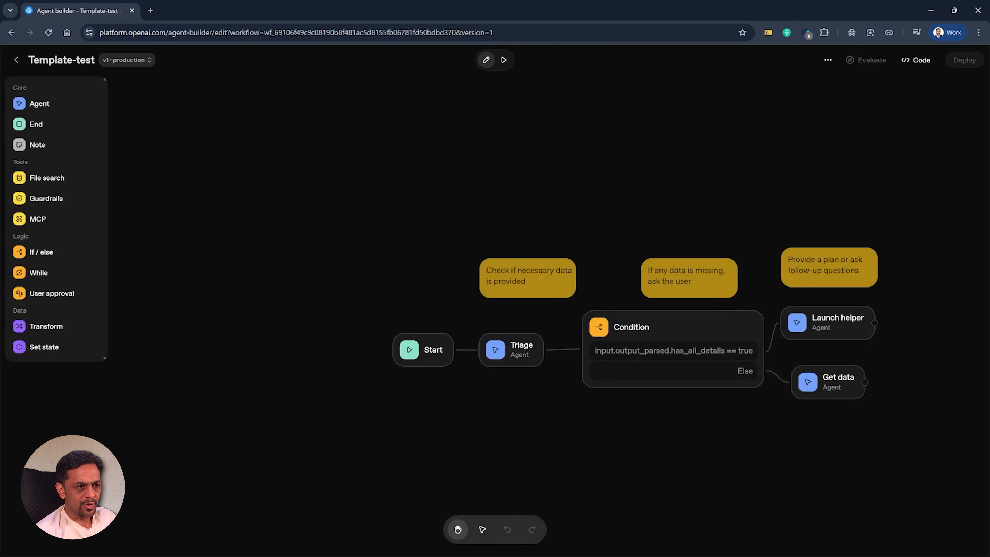
pyautogui.click(514, 358)
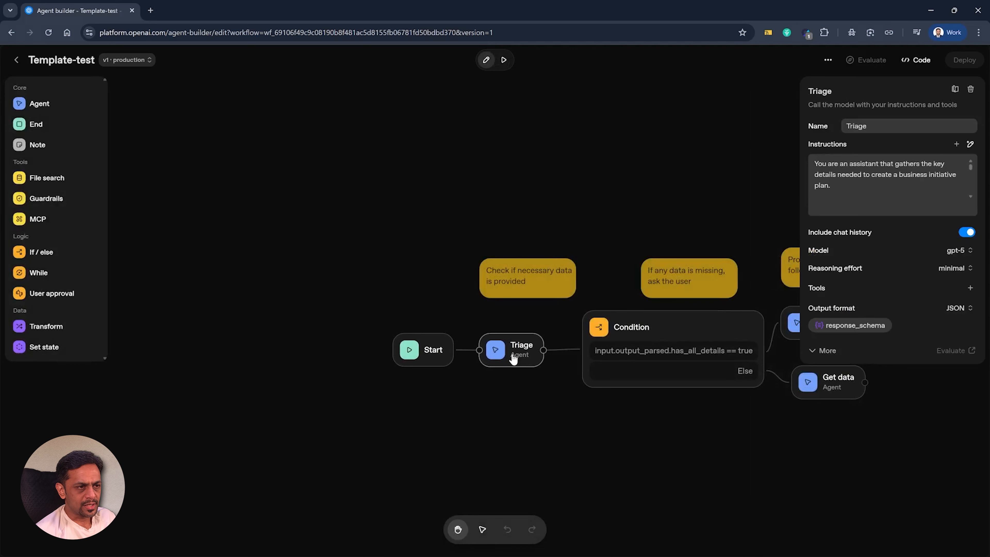
pyautogui.click(956, 250)
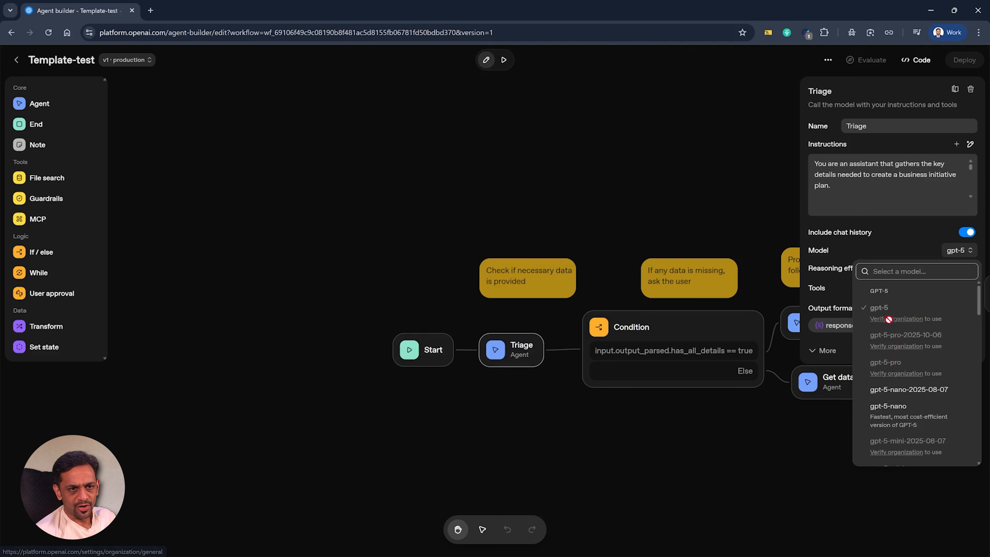
pyautogui.scroll(-1, 894, 409)
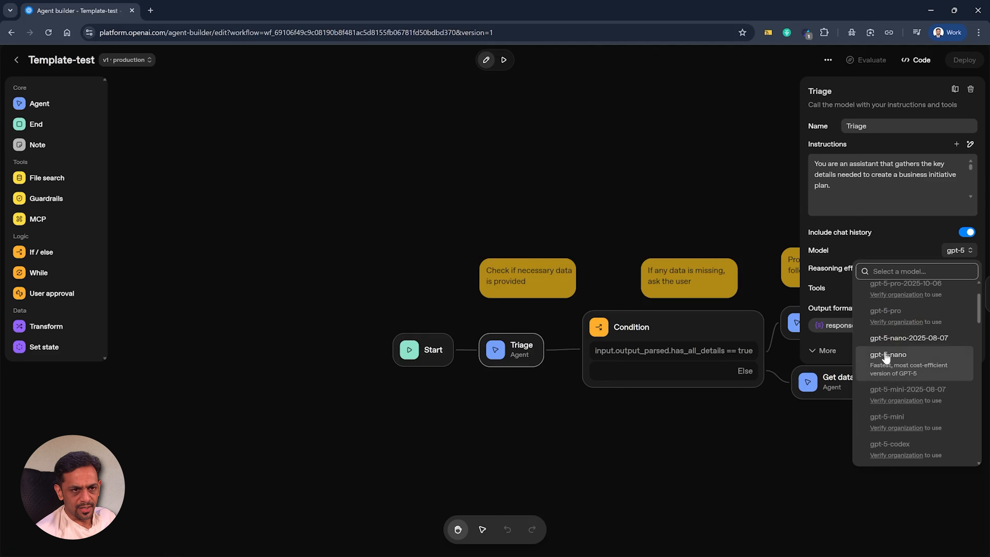
pyautogui.scroll(-2, 888, 380)
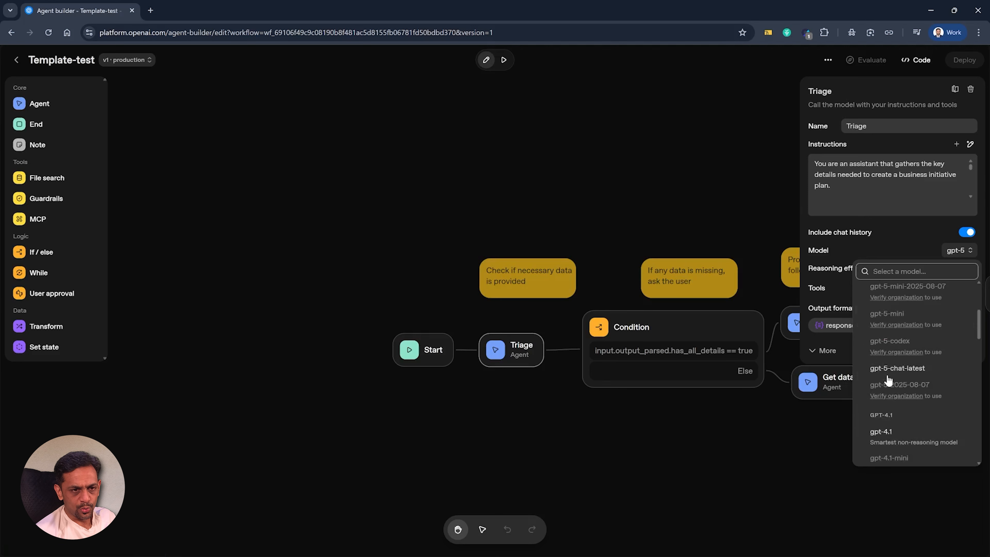
pyautogui.click(881, 436)
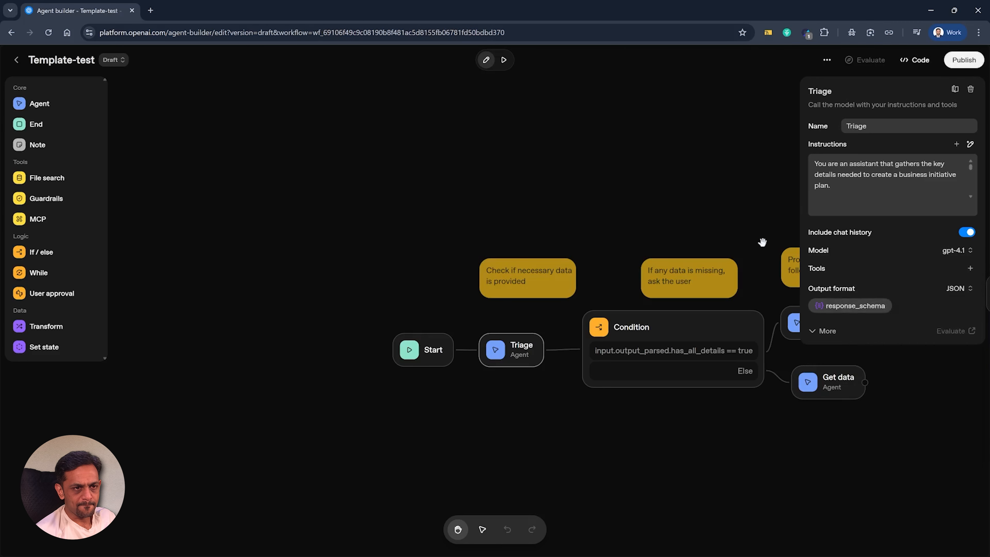
pyautogui.click(760, 212)
pyautogui.click(965, 61)
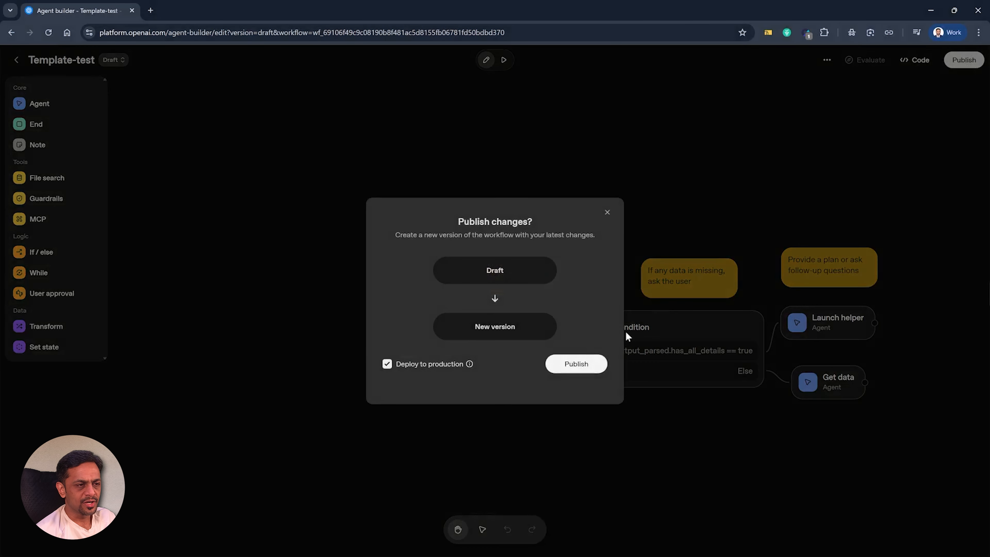
pyautogui.click(607, 212)
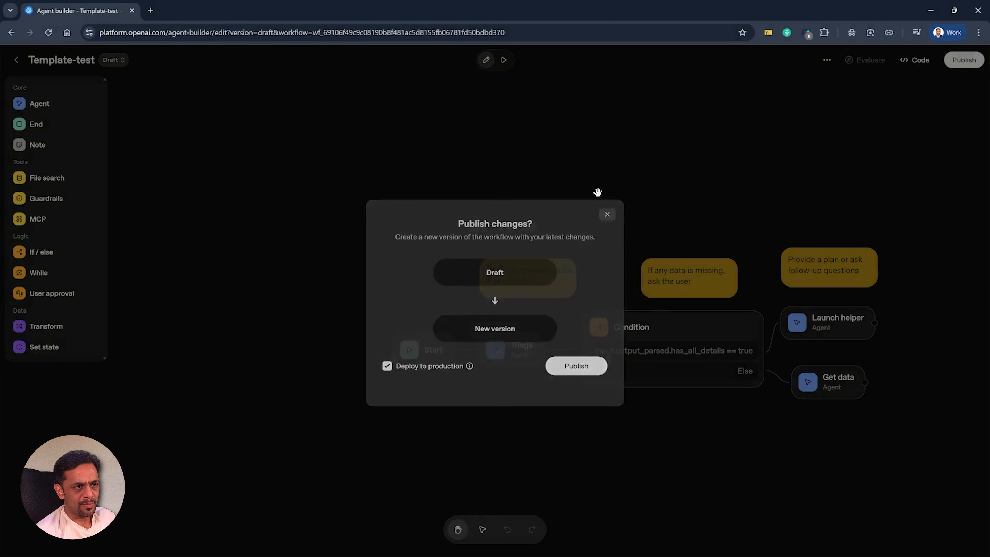
# Step: Preview the draft workflow and send the pasted AWS to Google Cloud migration prompt, keeping all nodes in view during the run
pyautogui.click(504, 59)
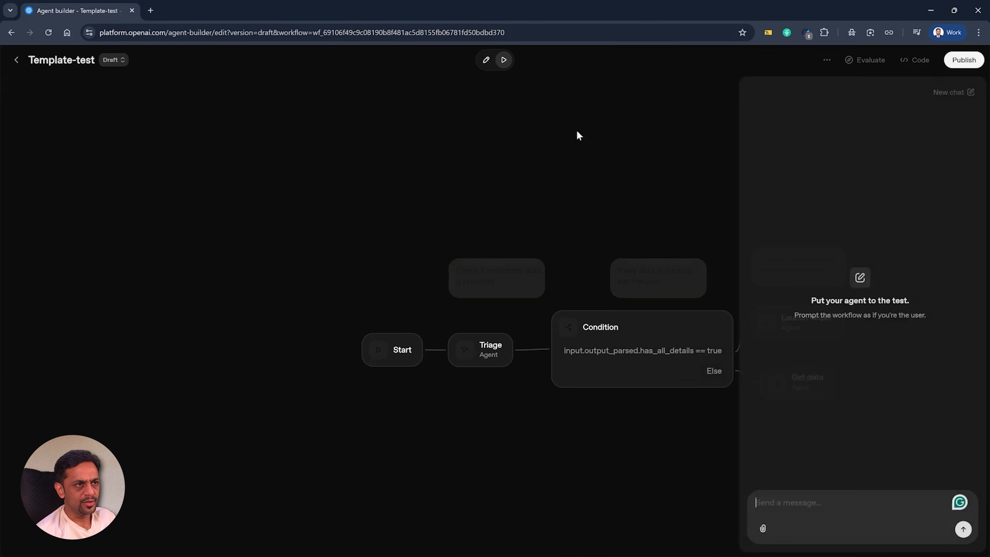
pyautogui.hotkey('ctrl', 'v')
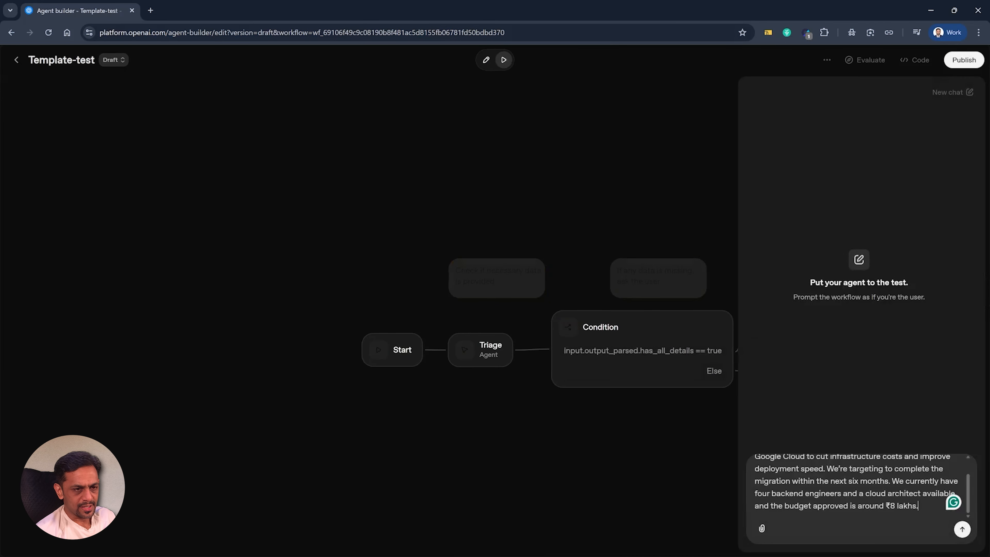
pyautogui.press('Return')
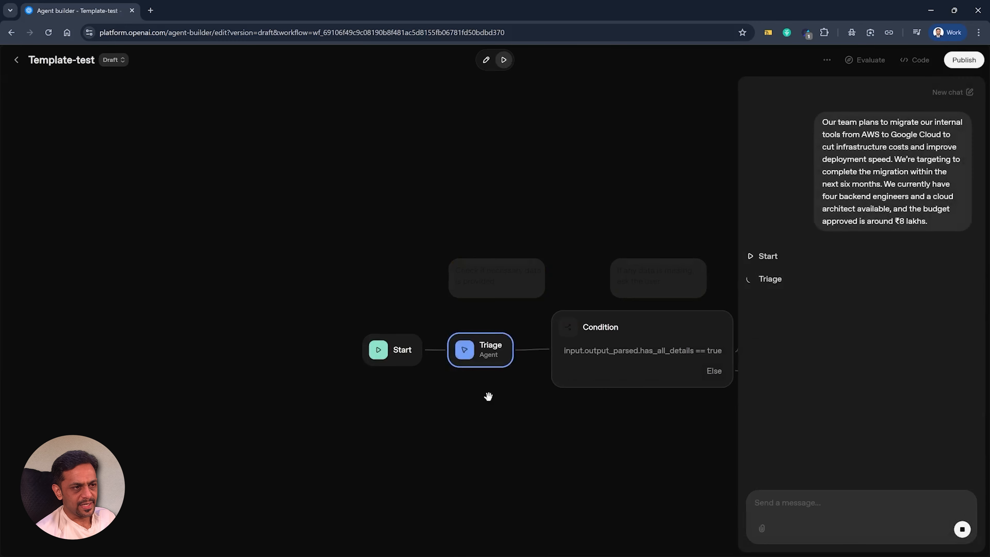
pyautogui.moveTo(492, 404); pyautogui.dragTo(314, 394)
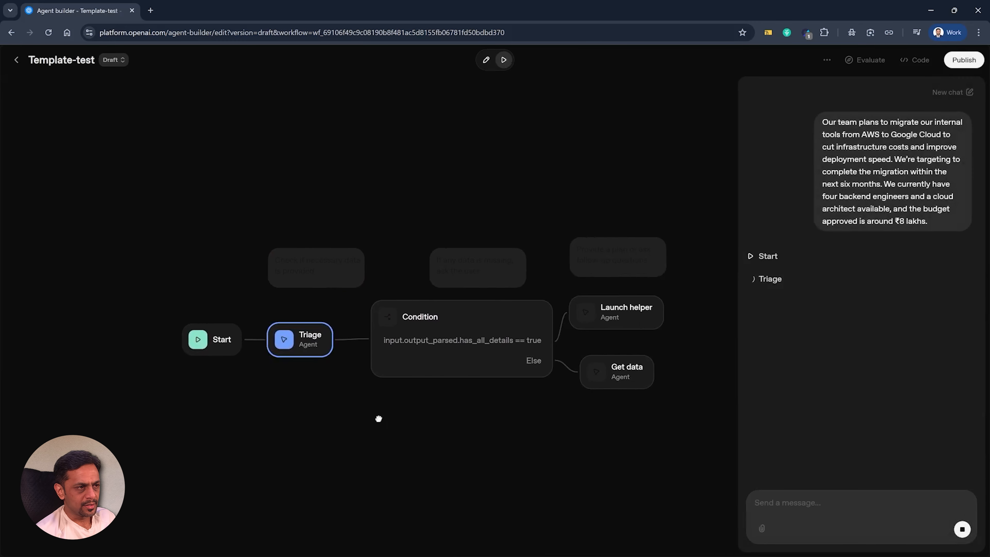
pyautogui.moveTo(378, 418); pyautogui.dragTo(337, 417)
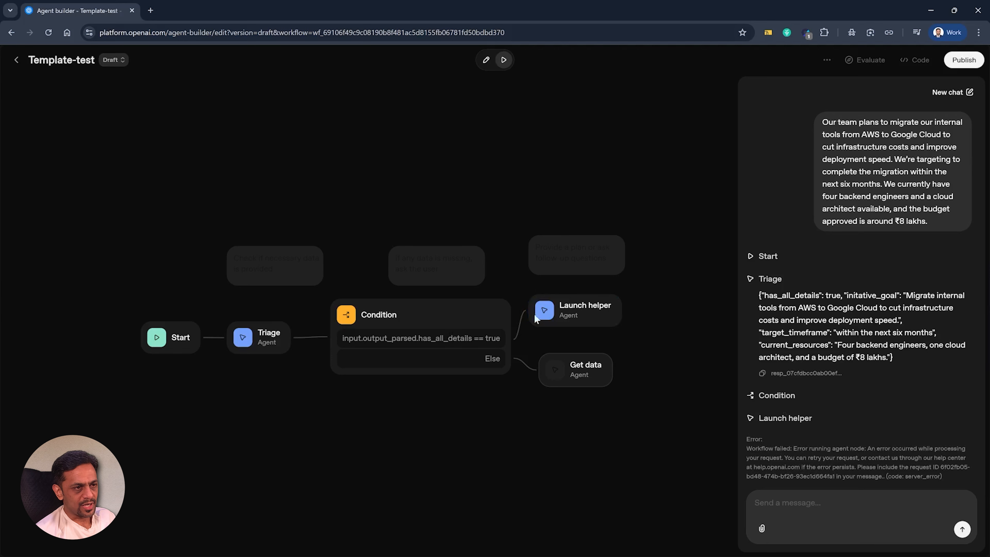
# Step: Check the Launch helper agent's settings and set the Get data agent's model to gpt-4.1
pyautogui.click(590, 317)
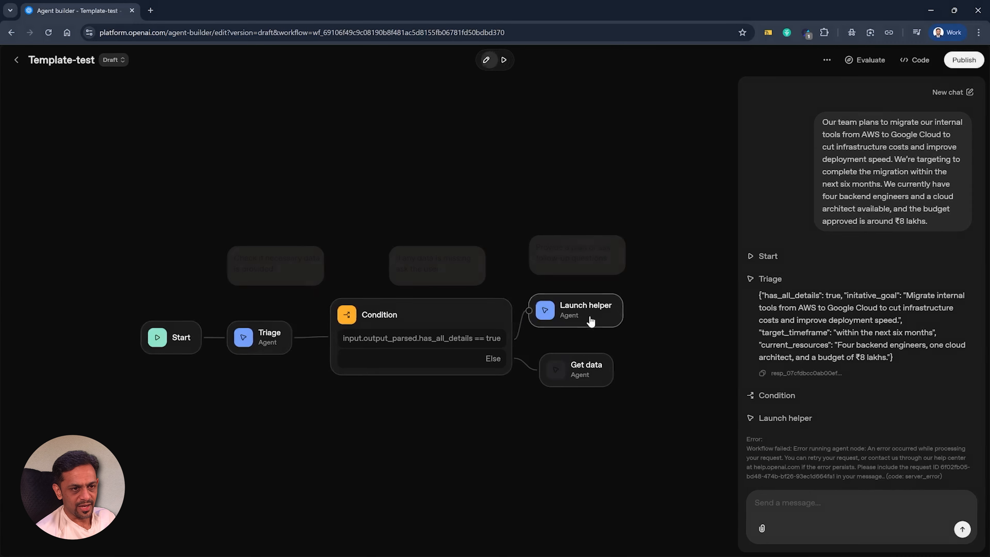
pyautogui.click(616, 314)
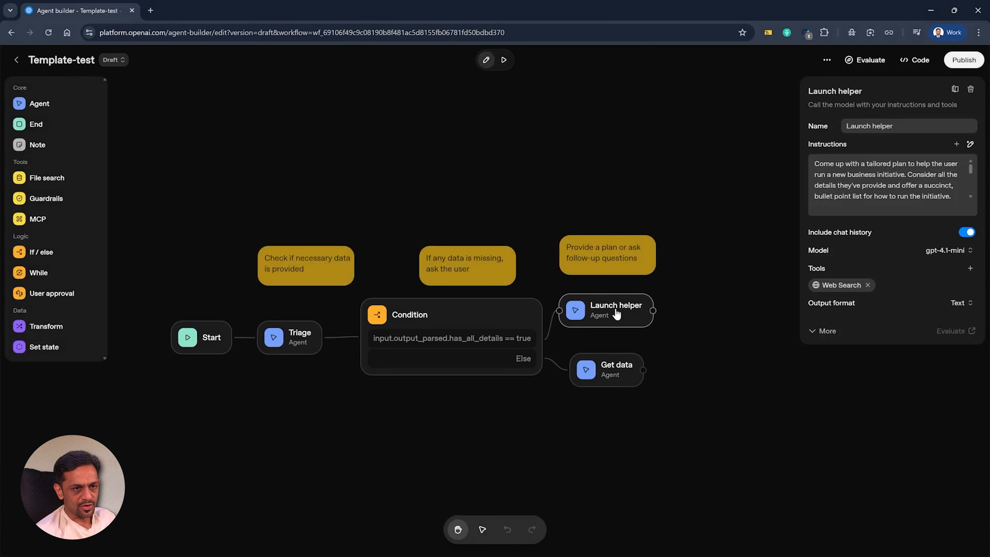
pyautogui.click(610, 376)
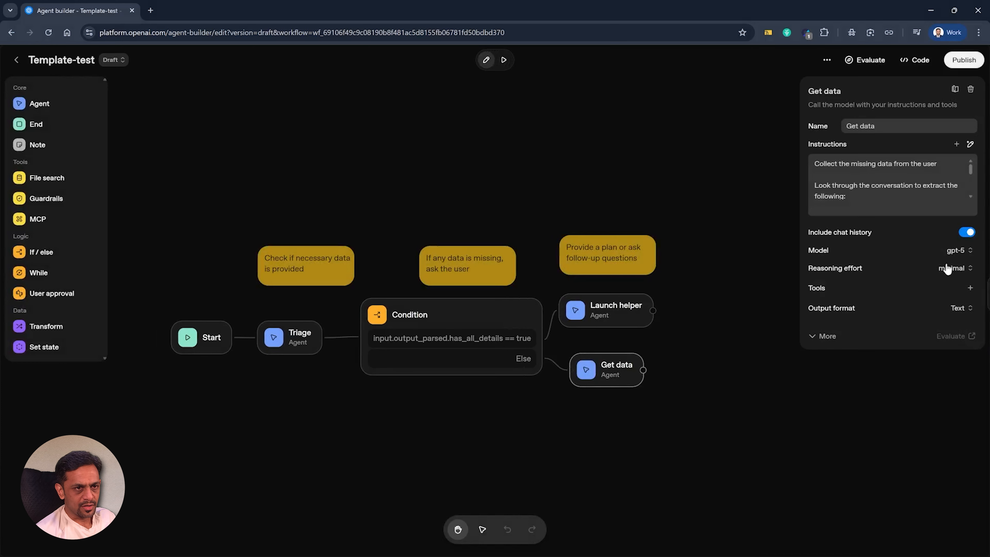
pyautogui.click(958, 250)
pyautogui.scroll(-3, 899, 360)
pyautogui.scroll(-4, 900, 364)
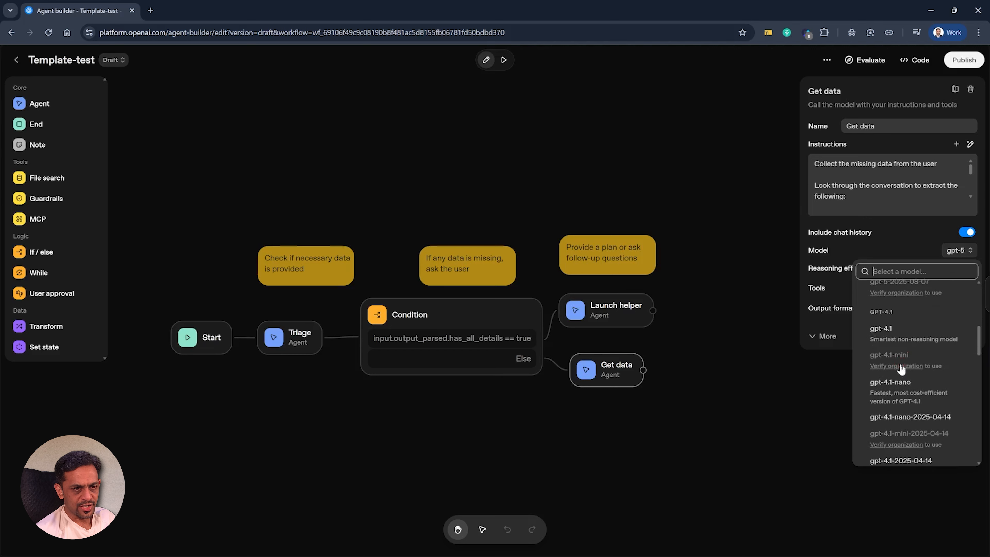
pyautogui.click(888, 333)
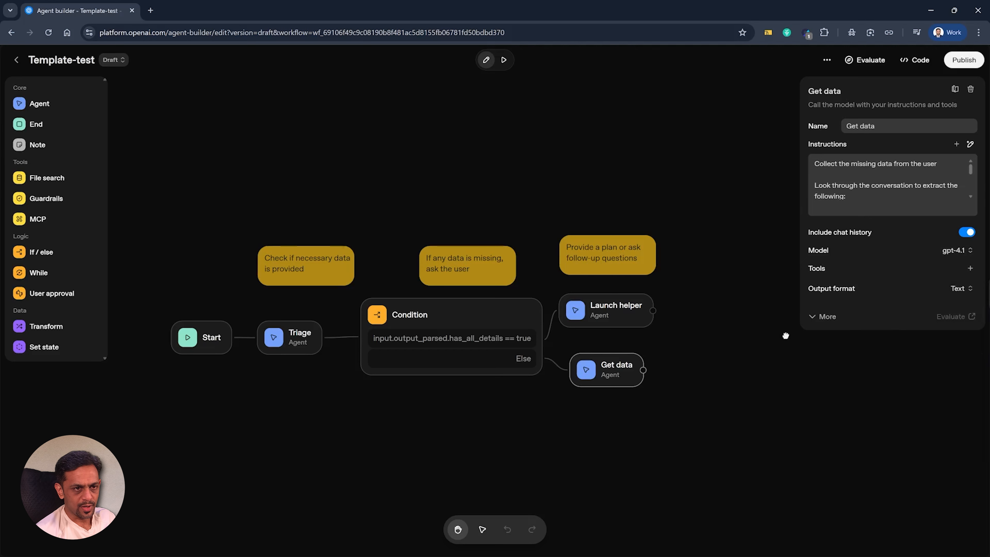
pyautogui.click(784, 336)
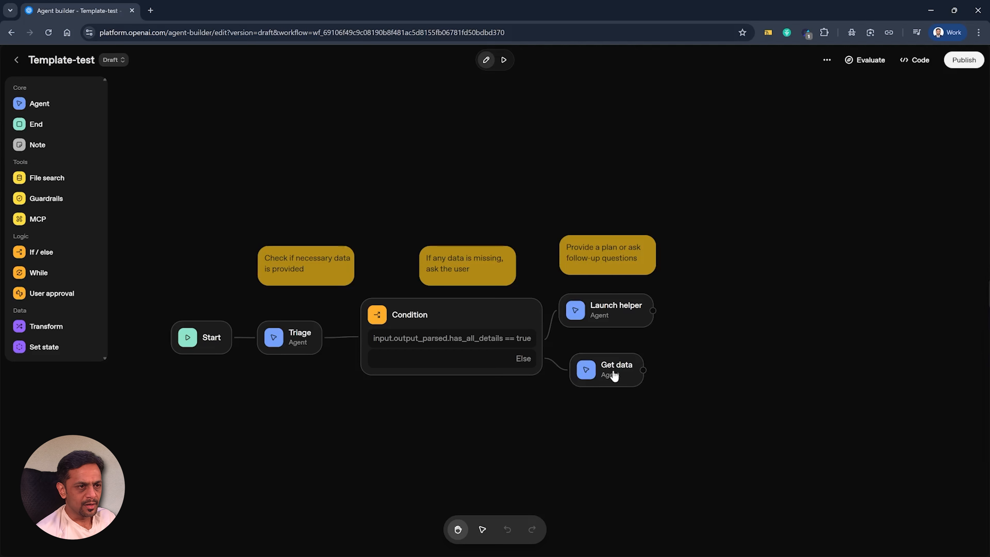
# Step: Review the Condition node's expression and set the Launch helper agent's model to gpt-4.1
pyautogui.click(493, 316)
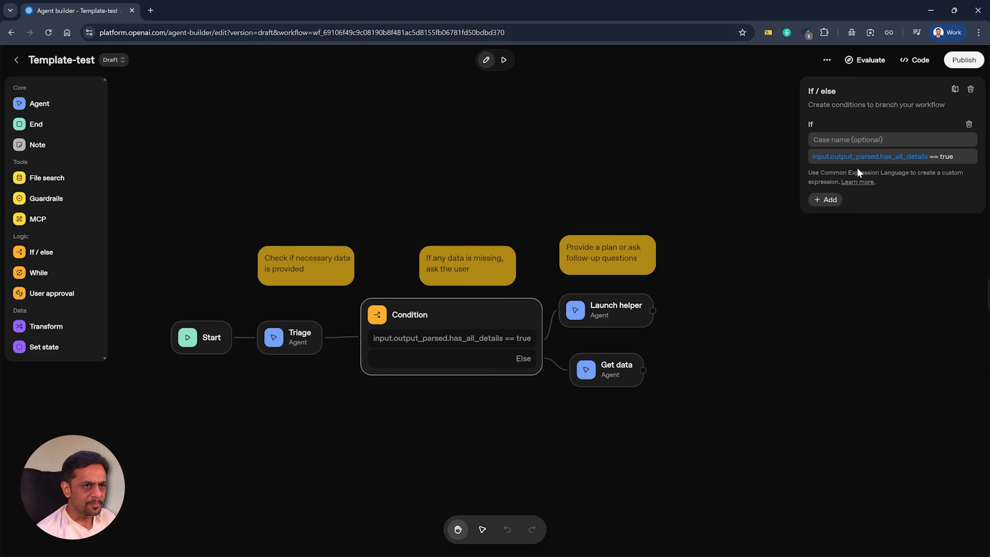
pyautogui.click(730, 245)
pyautogui.click(606, 311)
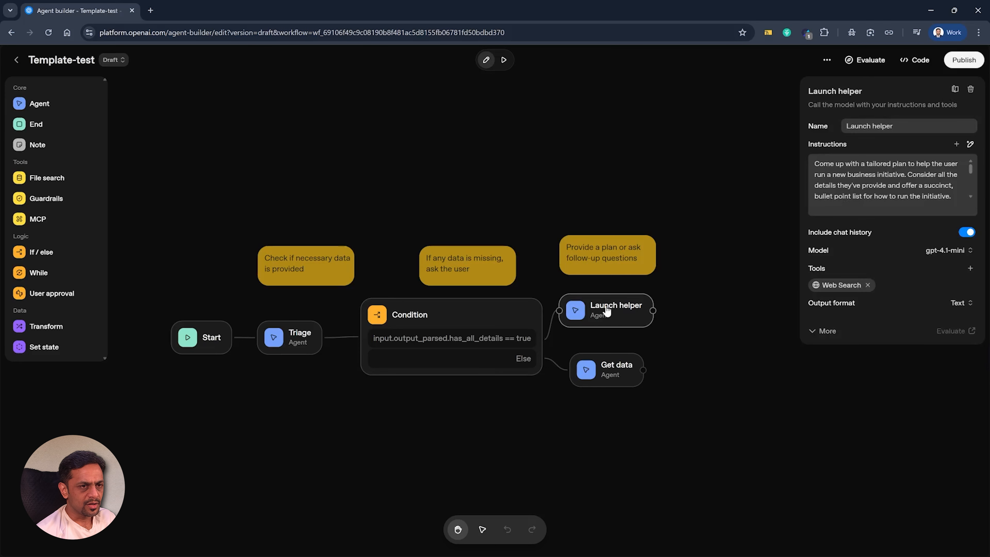
pyautogui.click(948, 251)
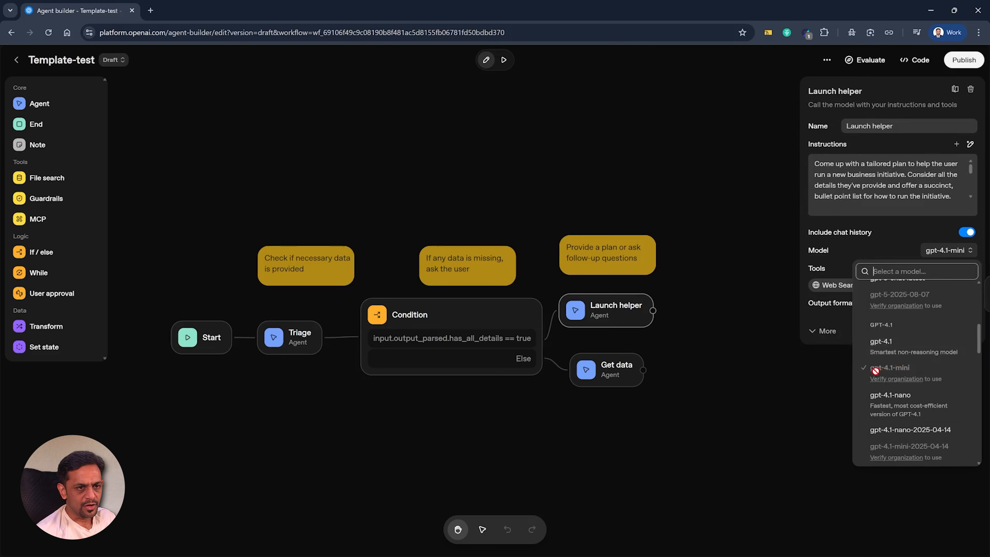
pyautogui.click(883, 344)
pyautogui.click(767, 229)
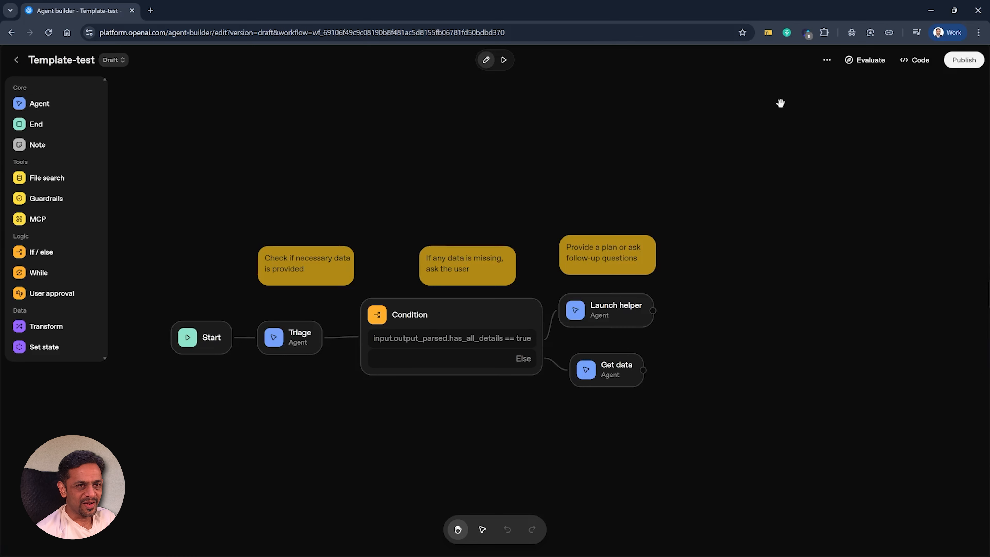
# Step: Preview the workflow with the AWS to Google Cloud migration prompt again and read the Launch helper's plan through to the end
pyautogui.click(504, 60)
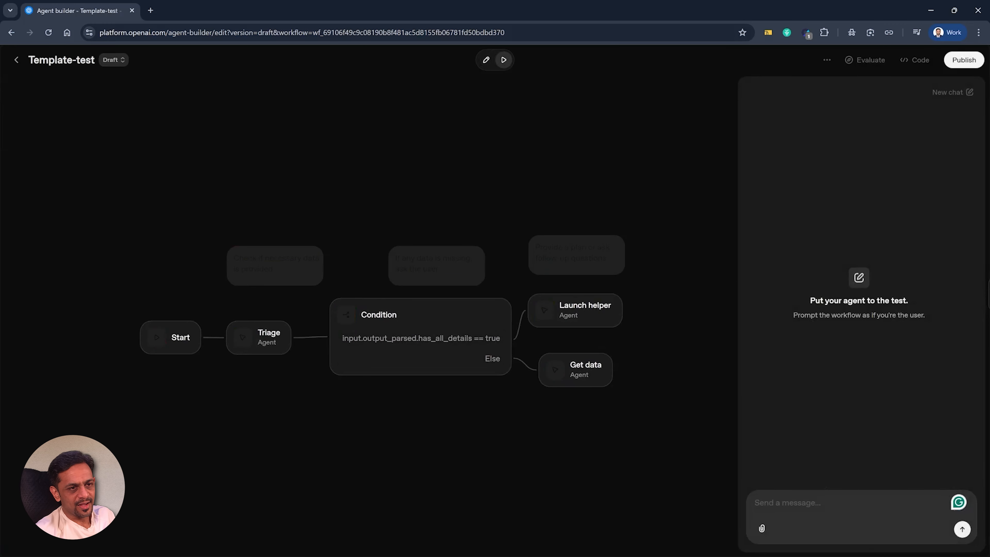
pyautogui.hotkey('ctrl', 'v')
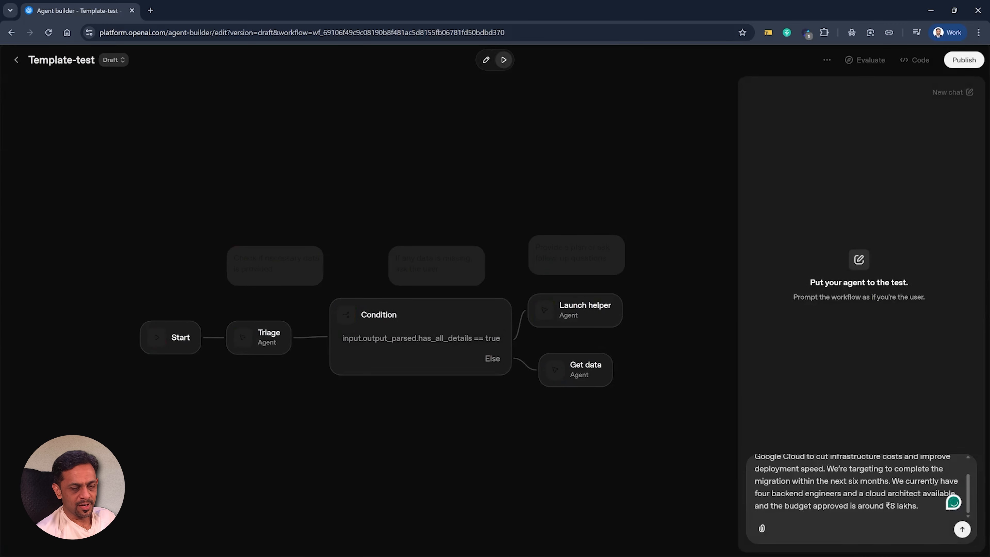
pyautogui.press('Return')
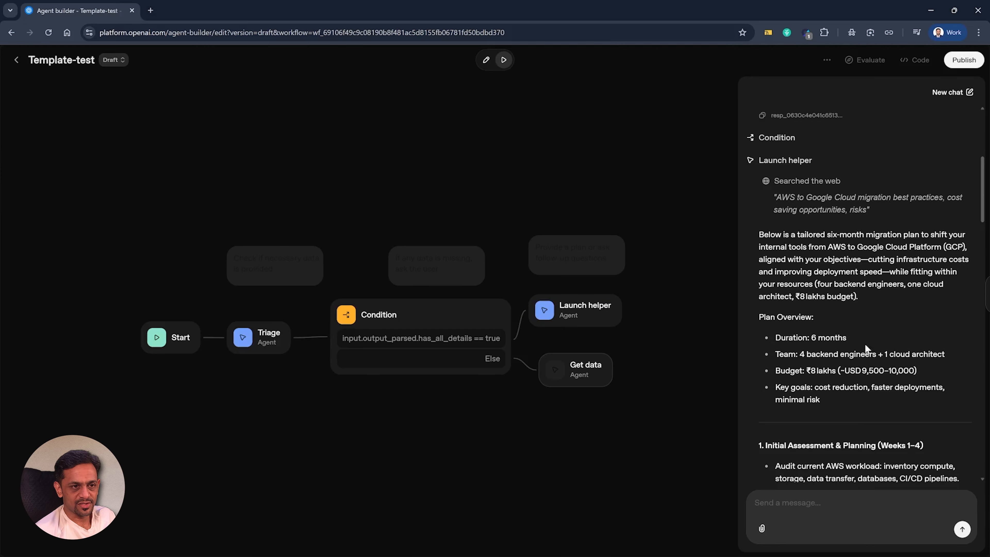
pyautogui.scroll(-9, 823, 378)
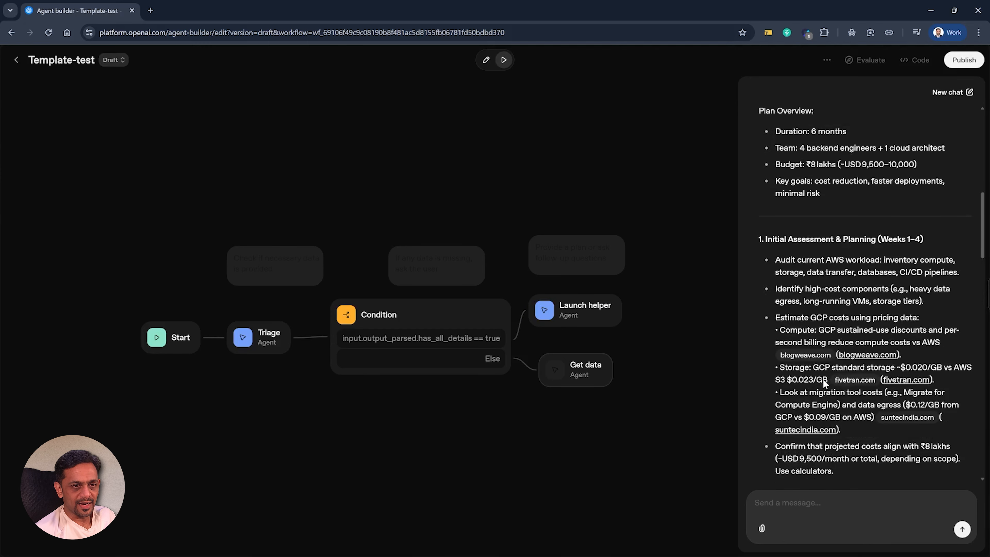
pyautogui.scroll(-20, 823, 379)
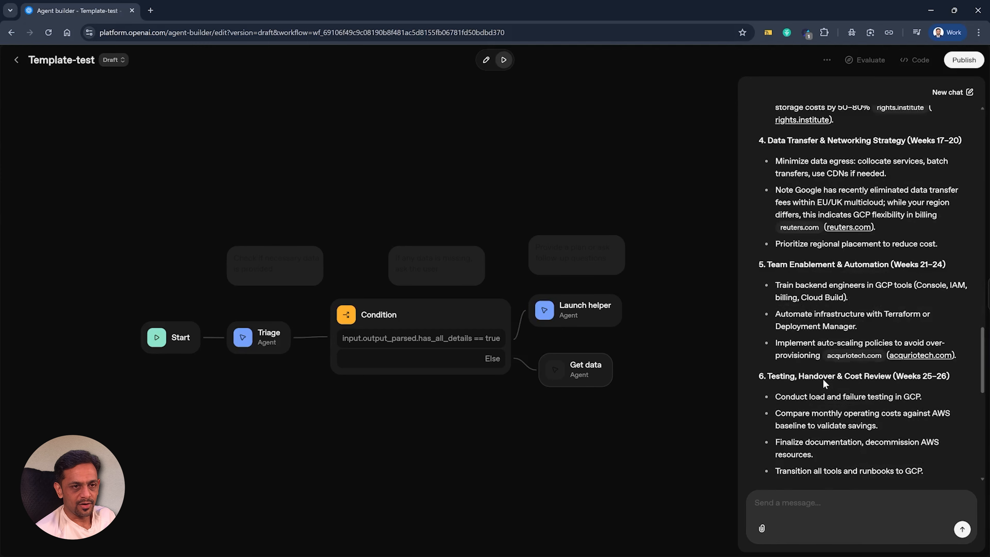
pyautogui.scroll(-7, 823, 383)
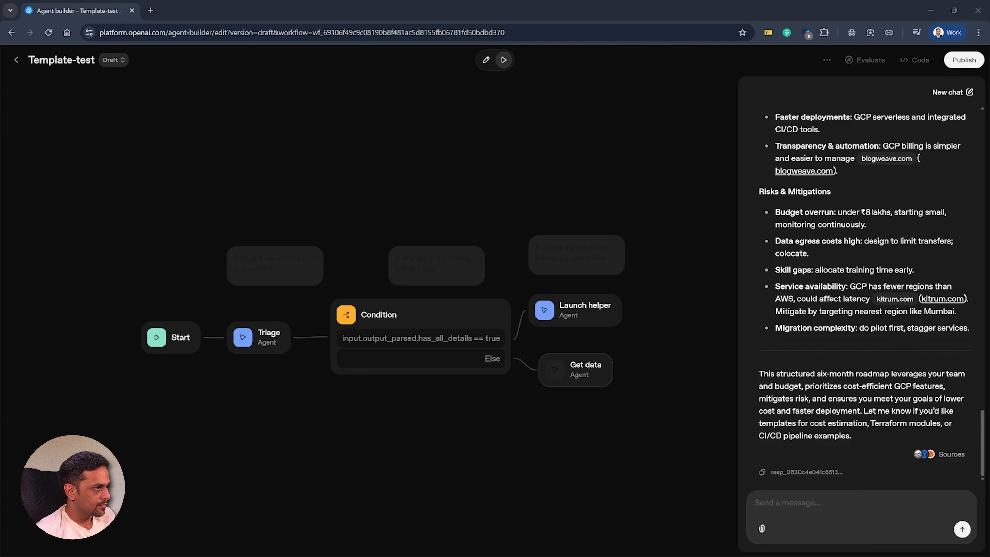
# Step: Send the pasted employee wellness program prompt with a September deadline, two HR coordinators and a ₹2 lakhs budget, and review the response
pyautogui.click(784, 503)
pyautogui.hotkey('ctrl', 'v')
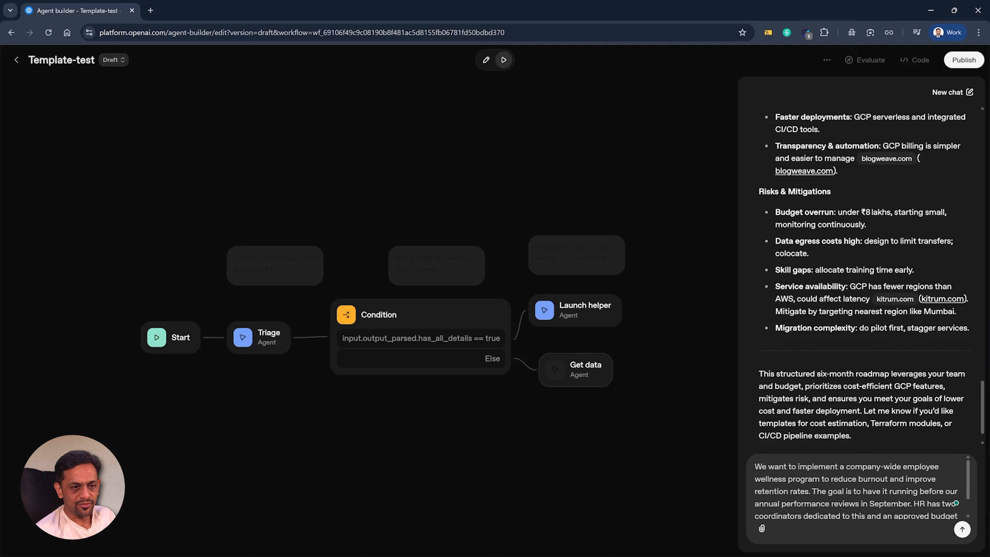
pyautogui.scroll(-1, 857, 487)
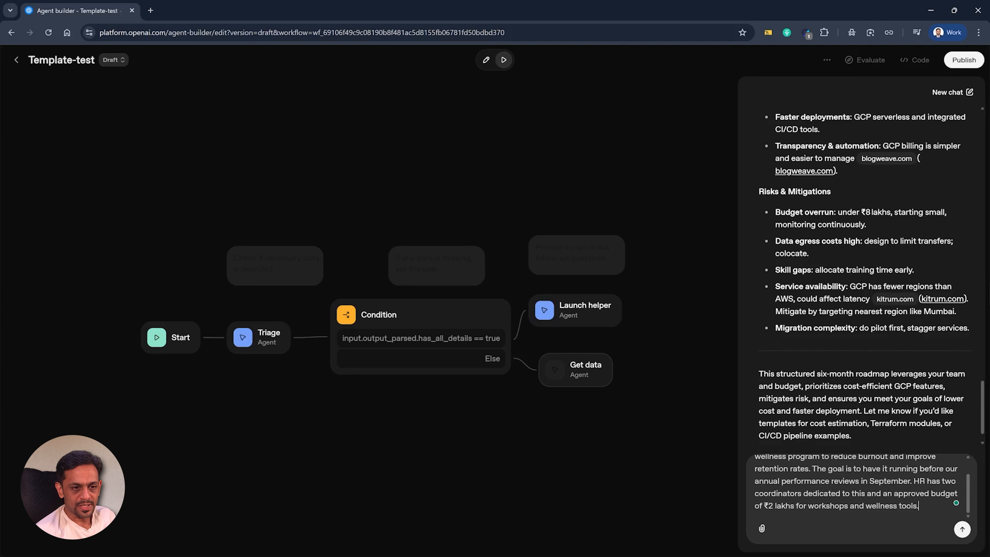
pyautogui.click(962, 530)
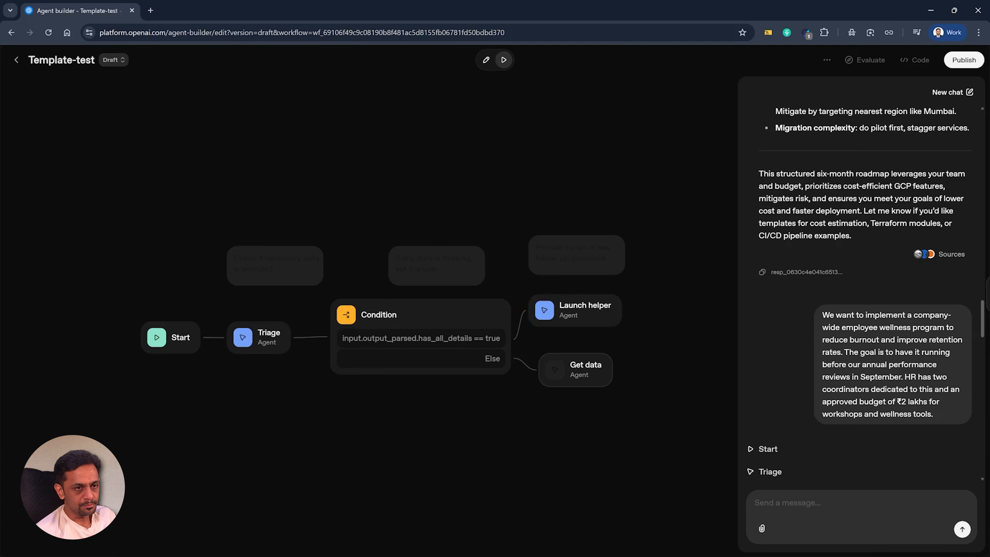
pyautogui.scroll(15, 793, 321)
pyautogui.scroll(5, 792, 319)
pyautogui.scroll(-15, 792, 319)
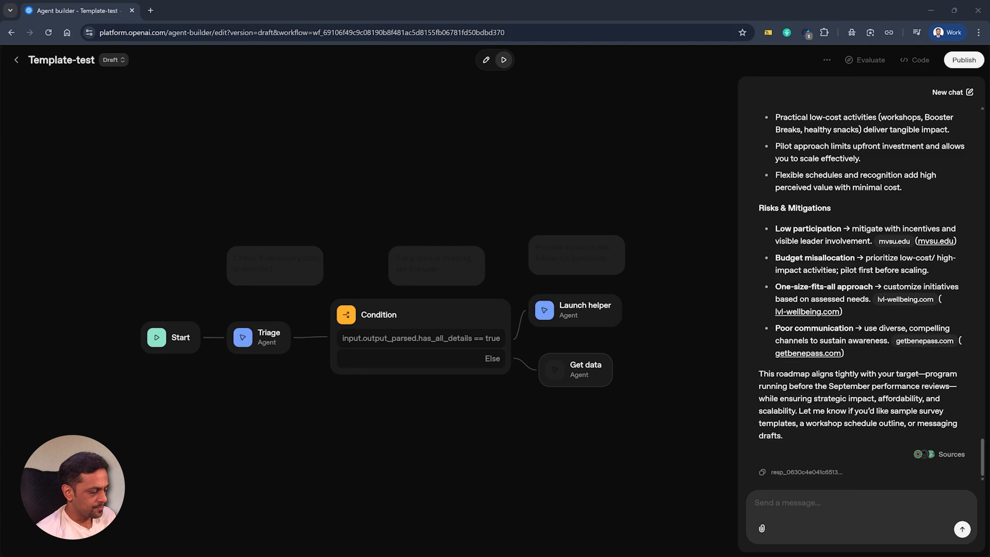
# Step: Send the sustainability initiative prompt that has no exact targets, budget or timeline, and review the workflow's response
pyautogui.click(838, 503)
pyautogui.write('We’re thinking of creating a sustainability initiative to make our operations more eco-friendly. The team hasn’t decided on exact targets yet, but we want to start soon. We might need to allocate a few people from operations, though we don’t have a defined budget or timeline right now.')
pyautogui.scroll(1, 858, 492)
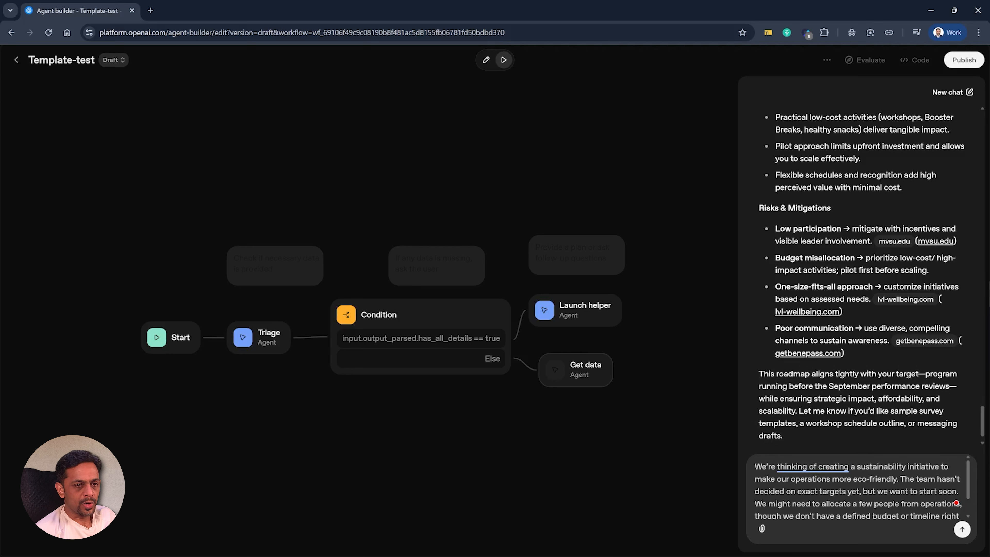
pyautogui.scroll(-1, 955, 503)
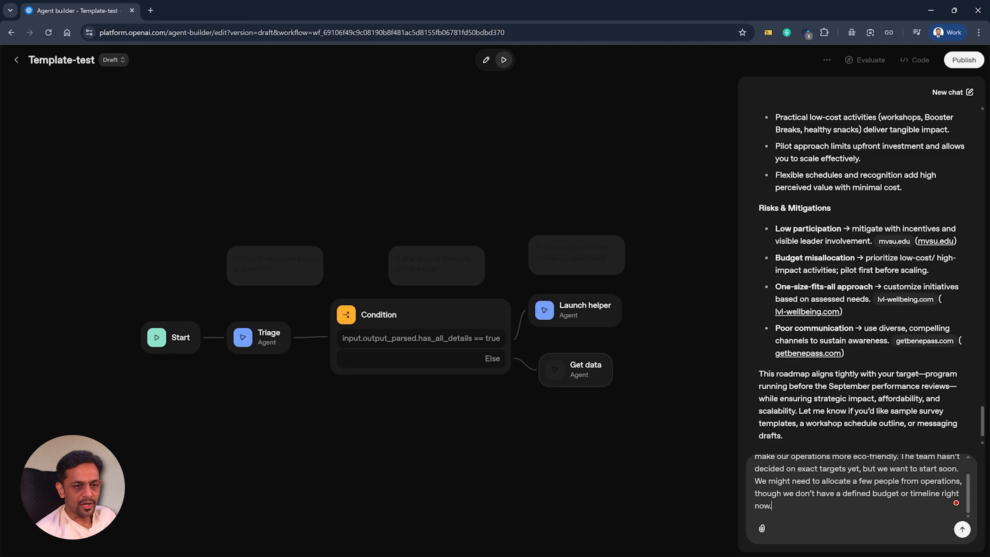
pyautogui.press('Return')
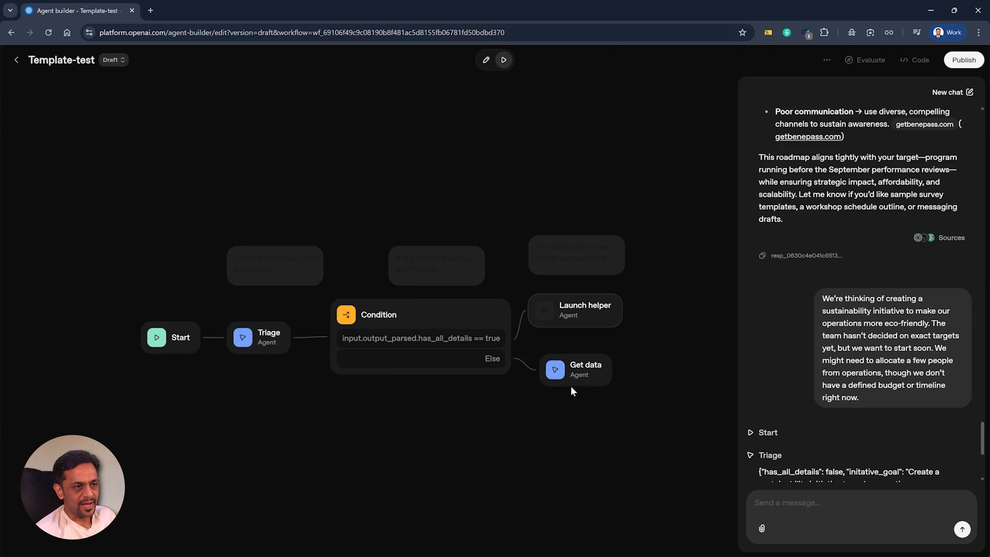
pyautogui.scroll(-5, 810, 390)
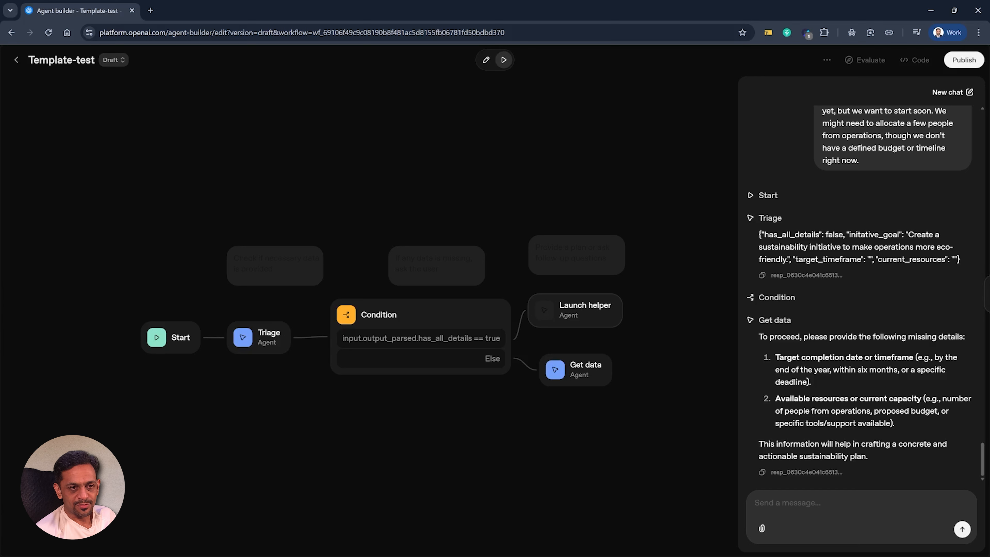
# Step: Answer the request for a timeframe with "Within 6 months." and read the follow-up response
pyautogui.click(819, 503)
pyautogui.write('Within 6')
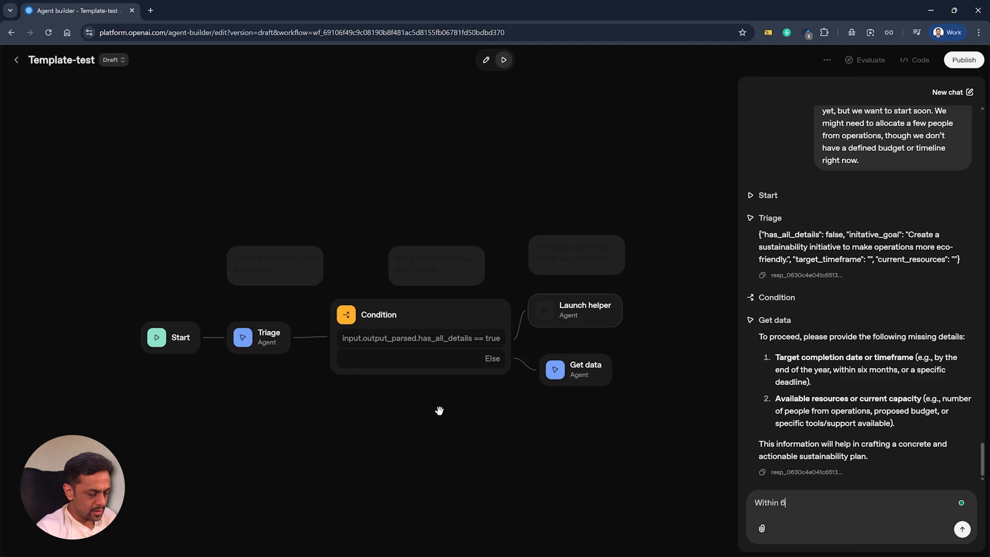
pyautogui.write(' month')
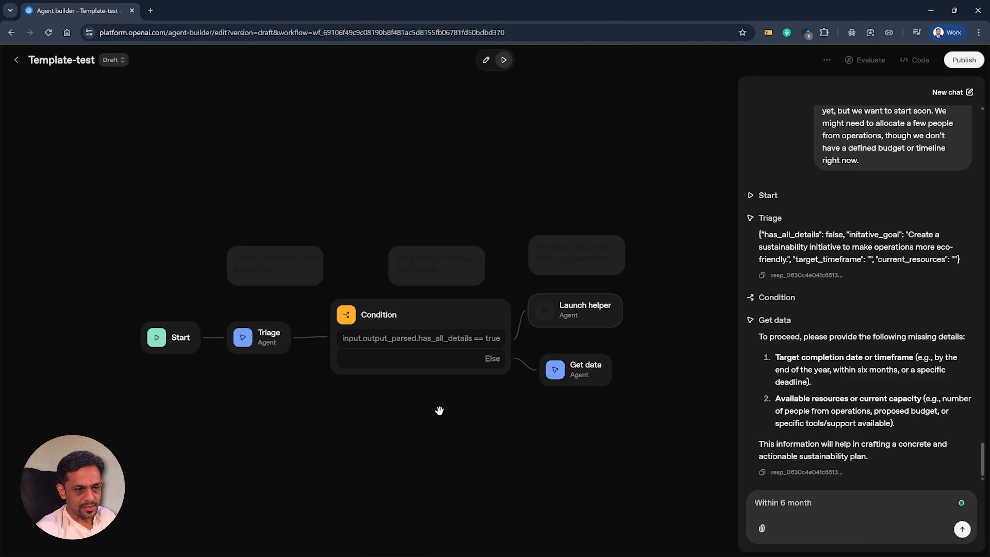
pyautogui.write('s.')
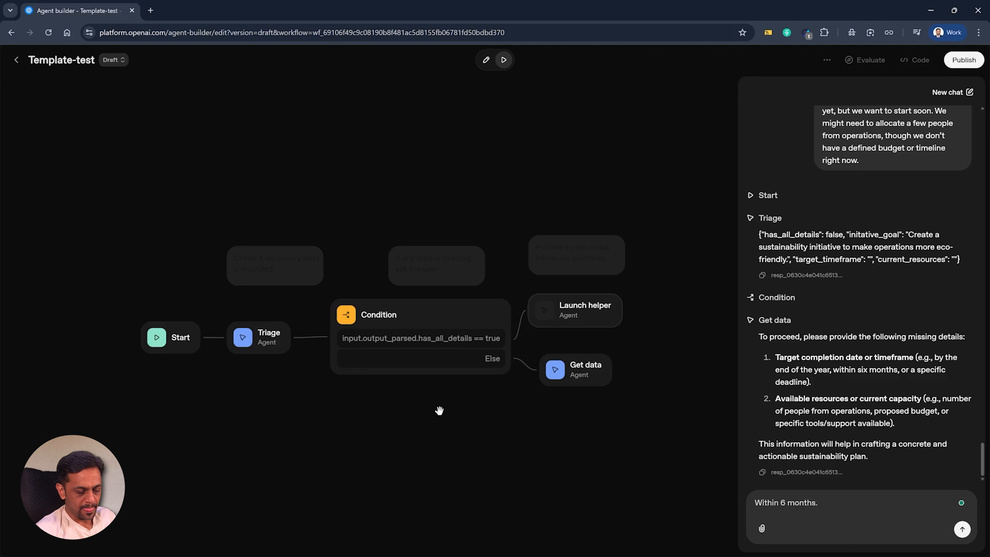
pyautogui.press('Return')
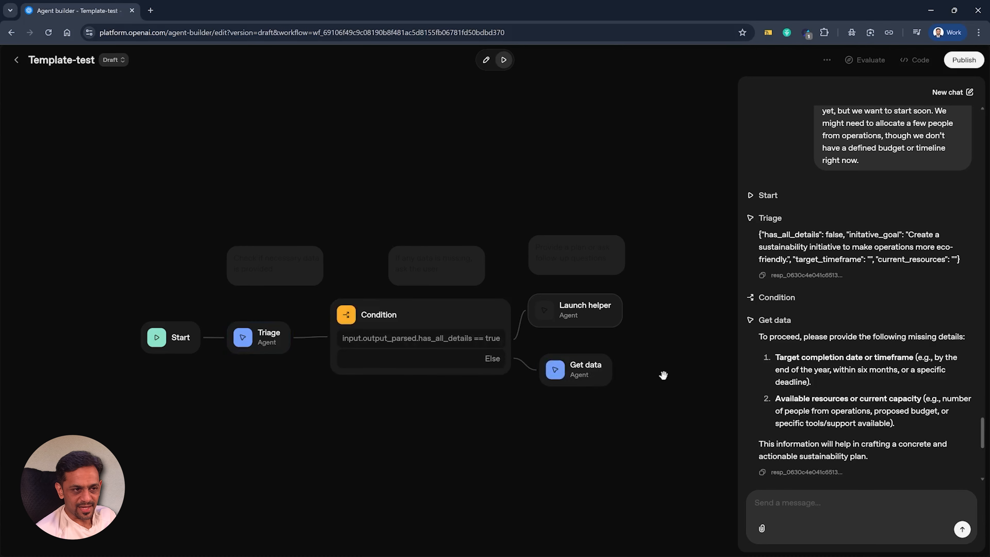
pyautogui.scroll(-8, 786, 378)
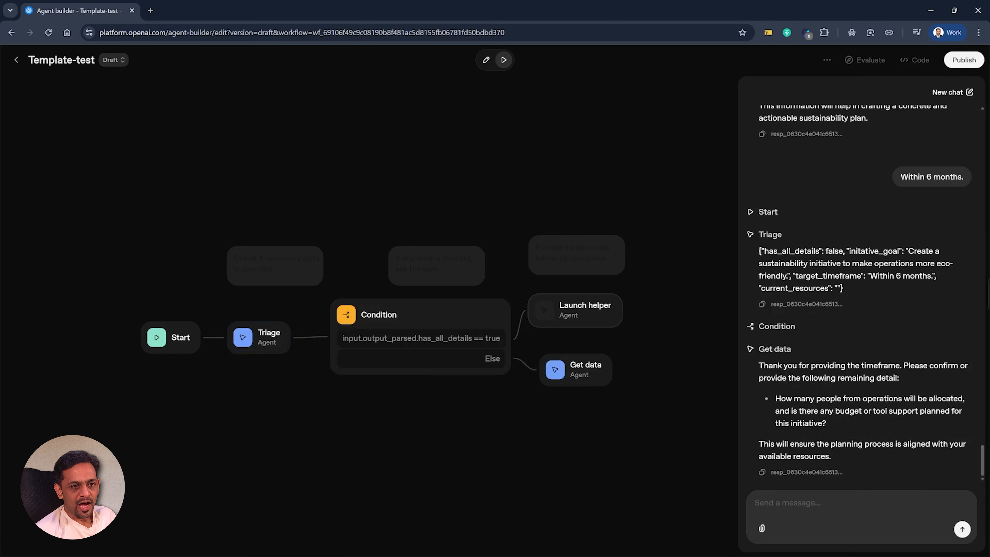
# Step: Answer the question about how many operations people will be allocated with "Maybe 2"
pyautogui.click(788, 503)
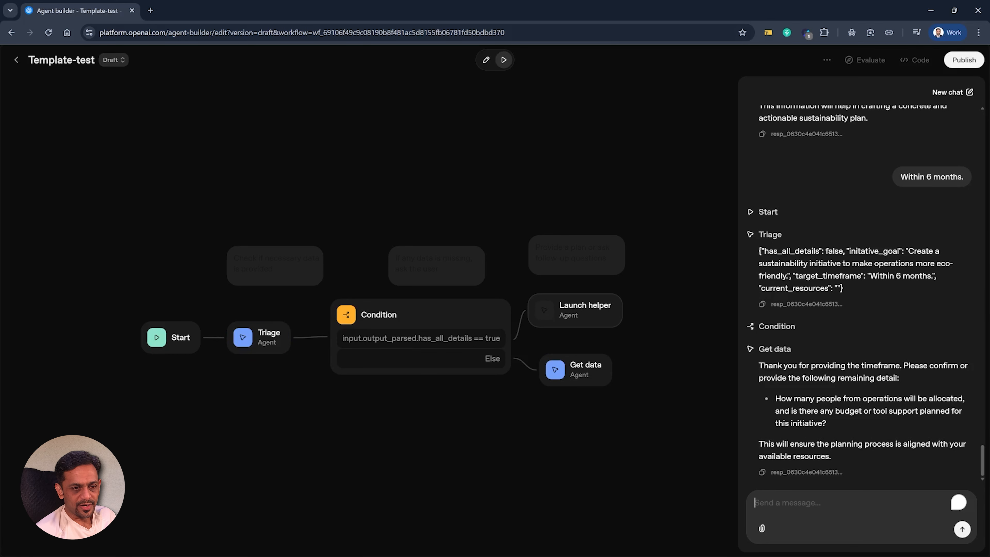
pyautogui.write('Maybe 2')
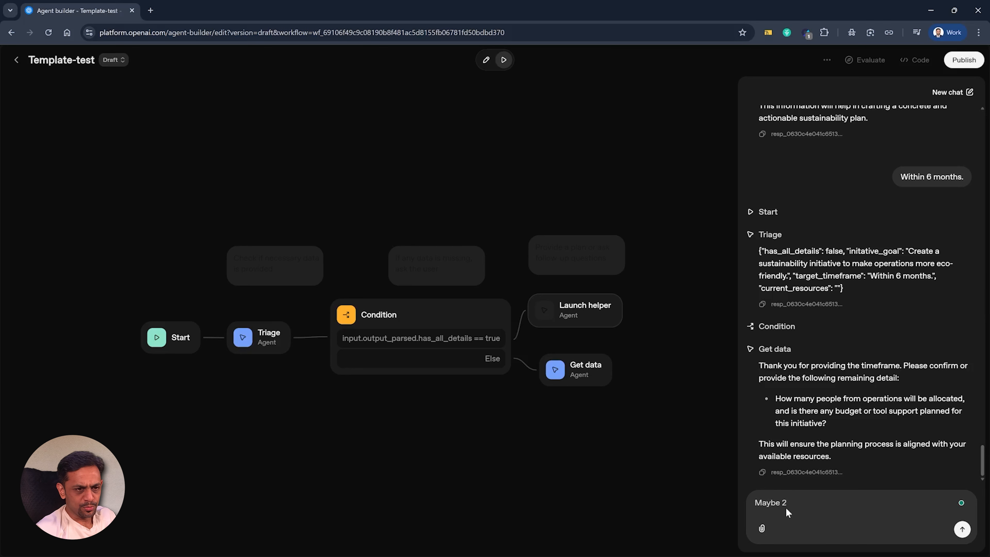
pyautogui.press('Return')
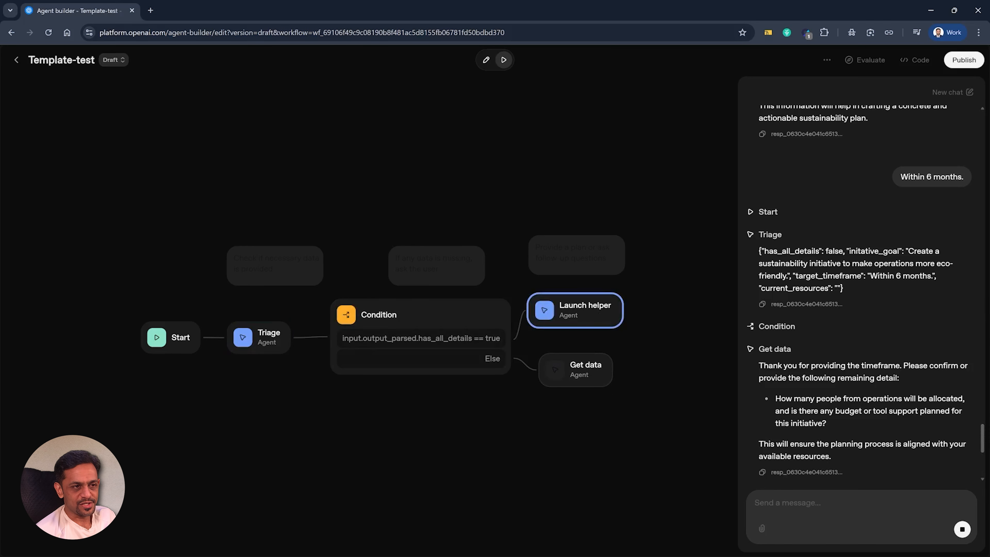